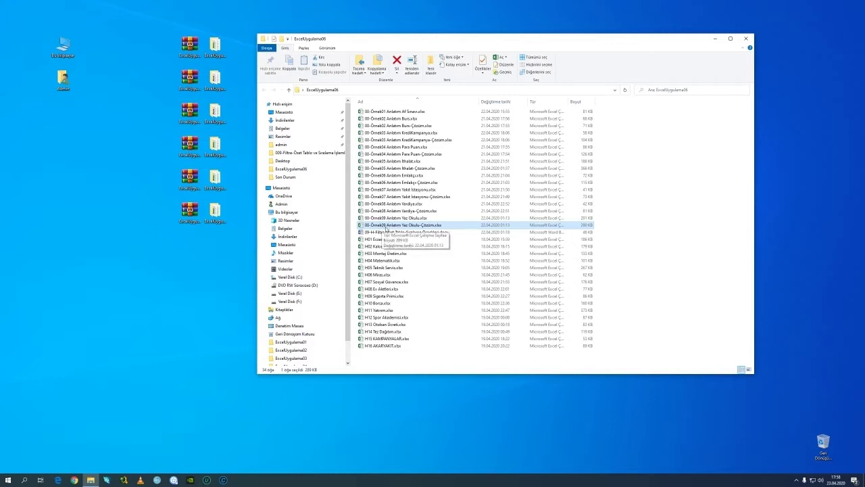
Step: Open the workbook 00-Örnek09 Anlatım Yaz Okulu-Çözüm.xlsx from the ExcelUygulama06 folder and enable editing
{"action": "double_click", "coordinate": [422, 225]}
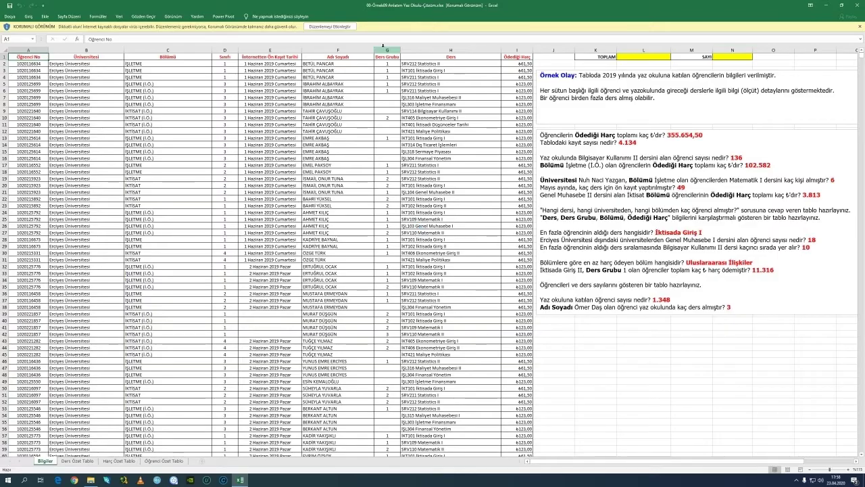
{"action": "left_click", "coordinate": [348, 26]}
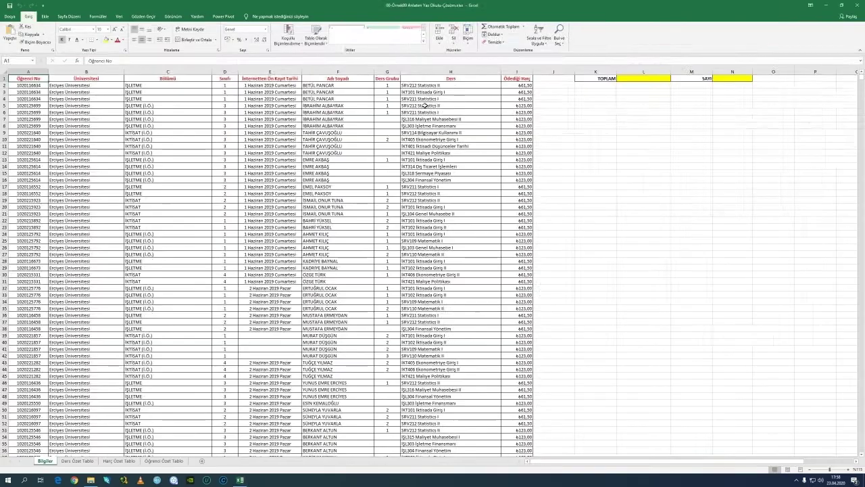
{"action": "left_click", "coordinate": [473, 126]}
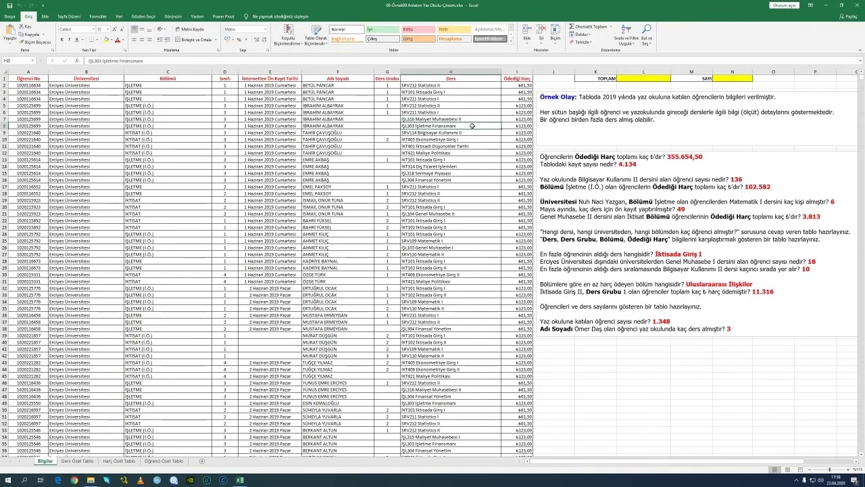
Step: Examine the yellow totals row beneath the last student records on the Bilgiler sheet
{"action": "key", "text": "Right"}
{"action": "key", "text": "ctrl+Down"}
{"action": "key", "text": "ctrl+Down"}
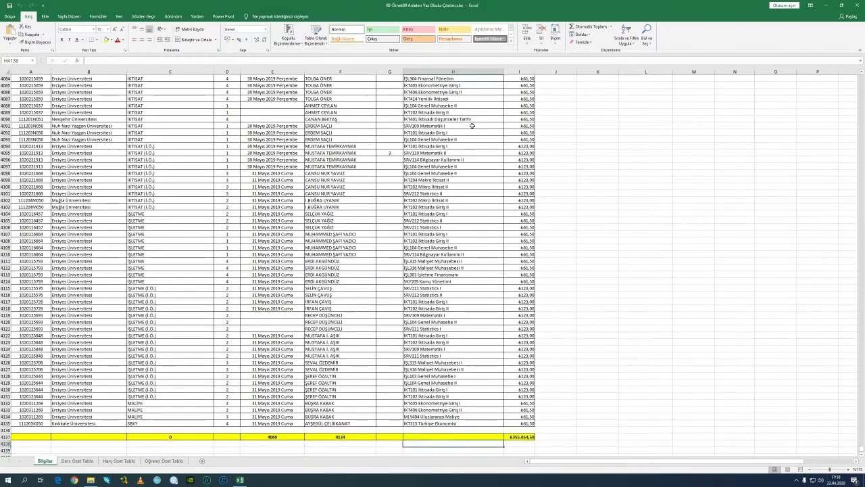
{"action": "key", "text": "shift+Left"}
{"action": "key", "text": "shift+Left"}
{"action": "key", "text": "shift+Left"}
{"action": "key", "text": "shift+Left"}
{"action": "key", "text": "shift+Left"}
{"action": "key", "text": "shift+Left"}
{"action": "key", "text": "shift+Left"}
{"action": "key", "text": "shift+Right"}
{"action": "key", "text": "Up"}
{"action": "key", "text": "Up"}
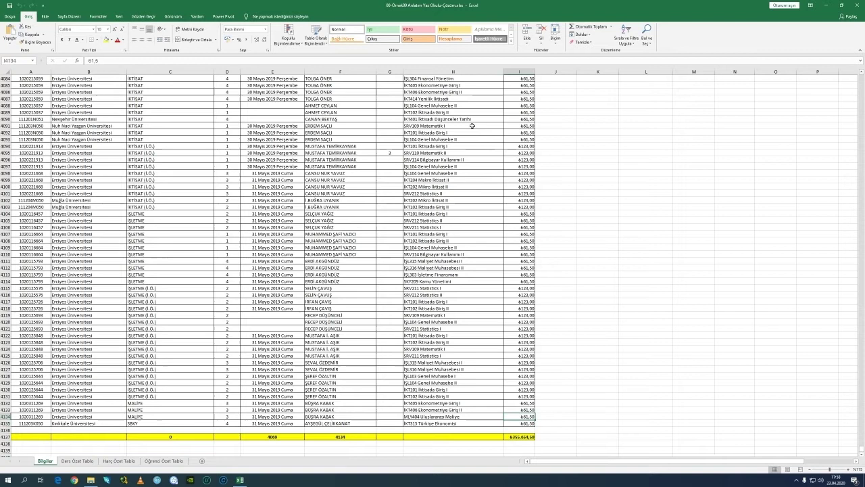
{"action": "key", "text": "Down"}
{"action": "key", "text": "Down"}
{"action": "key", "text": "Left"}
{"action": "key", "text": "Left"}
{"action": "key", "text": "Left"}
{"action": "key", "text": "Left"}
{"action": "key", "text": "Left"}
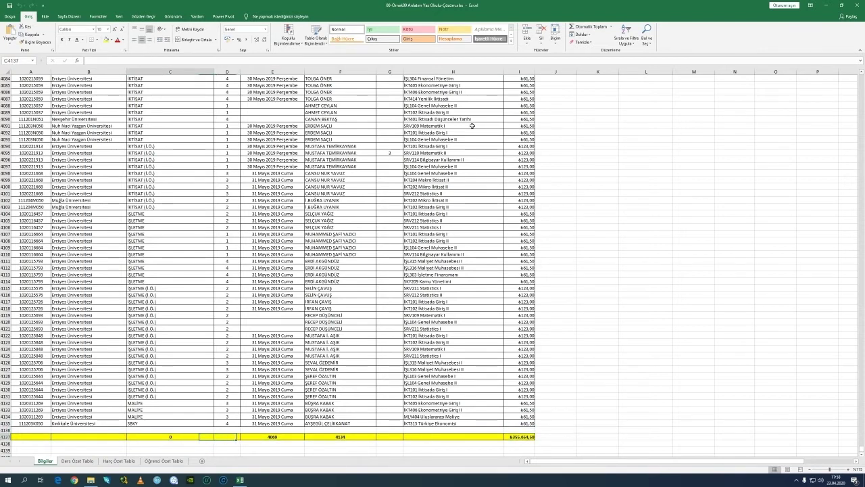
Step: Examine the pre-registration date entries in the last records and compare them with the Adı Soyadı column
{"action": "key", "text": "Right"}
{"action": "key", "text": "Up"}
{"action": "key", "text": "Up"}
{"action": "key", "text": "Up"}
{"action": "key", "text": "Up"}
{"action": "key", "text": "Up"}
{"action": "key", "text": "Up"}
{"action": "key", "text": "Up"}
{"action": "key", "text": "Up"}
{"action": "key", "text": "Up"}
{"action": "key", "text": "Up"}
{"action": "key", "text": "Up"}
{"action": "key", "text": "Up"}
{"action": "key", "text": "Up"}
{"action": "key", "text": "Up"}
{"action": "key", "text": "Up"}
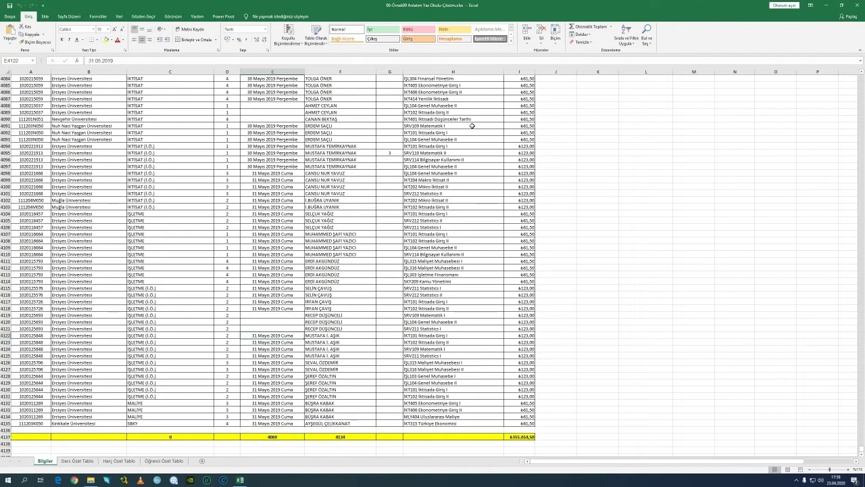
{"action": "key", "text": "Right"}
{"action": "key", "text": "Right"}
{"action": "key", "text": "Left"}
{"action": "key", "text": "ctrl+Up"}
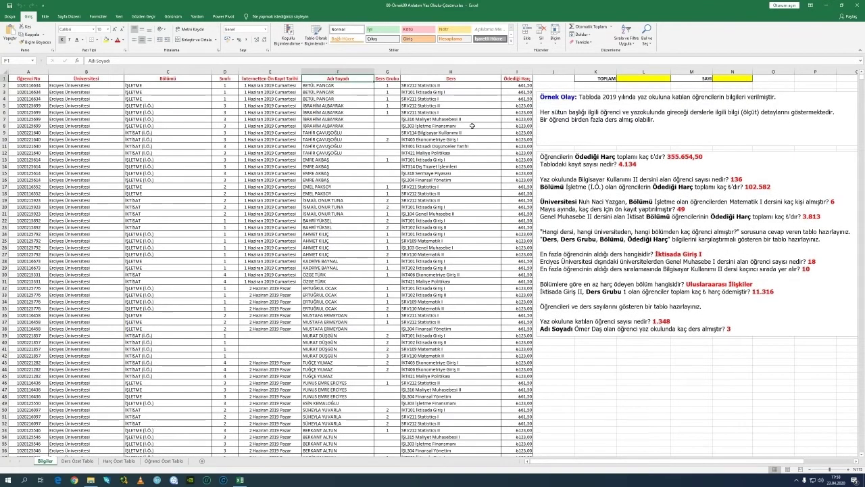
Step: Review the table's column headings from Ödediği Harç back to Öğrenci No
{"action": "key", "text": "Right"}
{"action": "key", "text": "Right"}
{"action": "key", "text": "Right"}
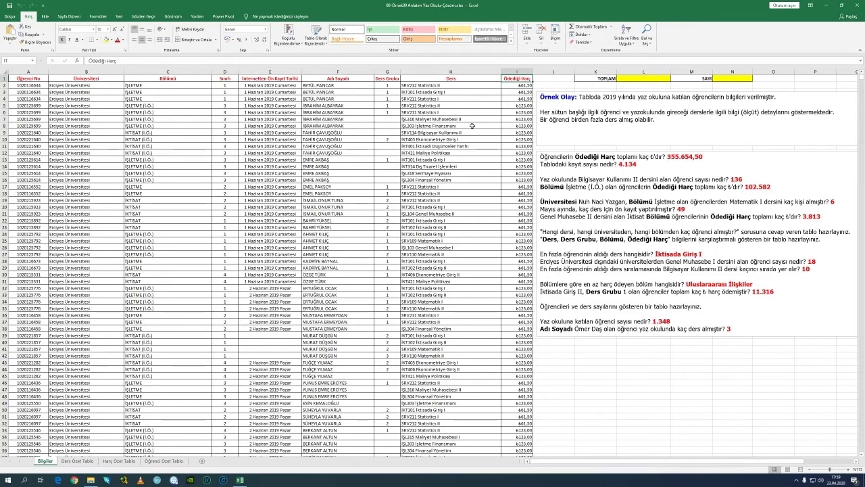
{"action": "key", "text": "Left"}
{"action": "key", "text": "Left"}
{"action": "key", "text": "Left"}
{"action": "key", "text": "Left"}
{"action": "key", "text": "Left"}
{"action": "key", "text": "Left"}
{"action": "key", "text": "Left"}
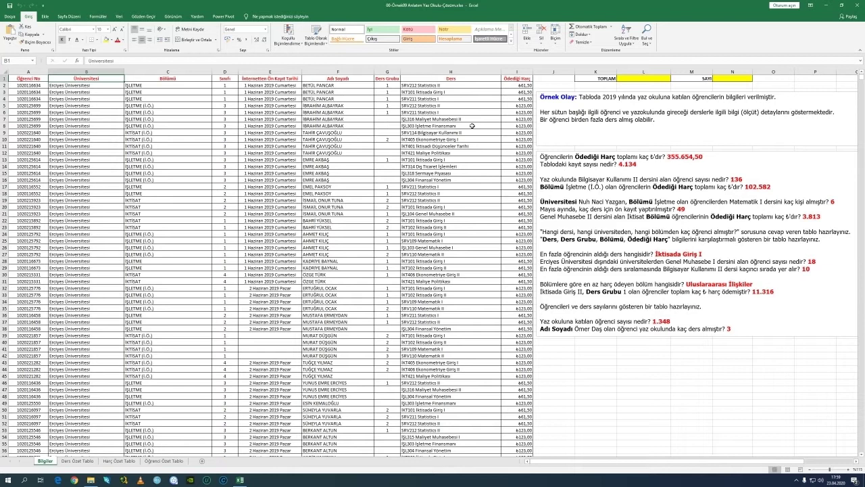
{"action": "key", "text": "Left"}
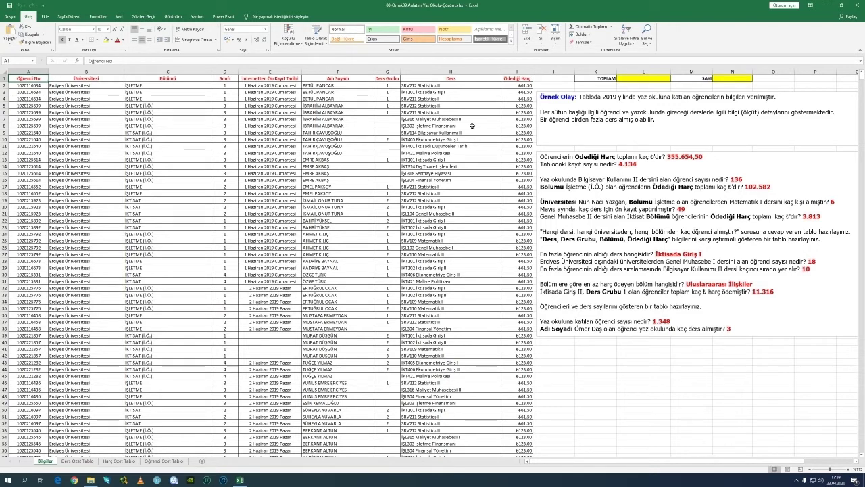
Step: Examine the first student record in row 2, comparing its university, name, course and paid fee fields
{"action": "key", "text": "Right"}
{"action": "key", "text": "Right"}
{"action": "key", "text": "Right"}
{"action": "key", "text": "Right"}
{"action": "key", "text": "Right"}
{"action": "key", "text": "Right"}
{"action": "key", "text": "Right"}
{"action": "key", "text": "Down"}
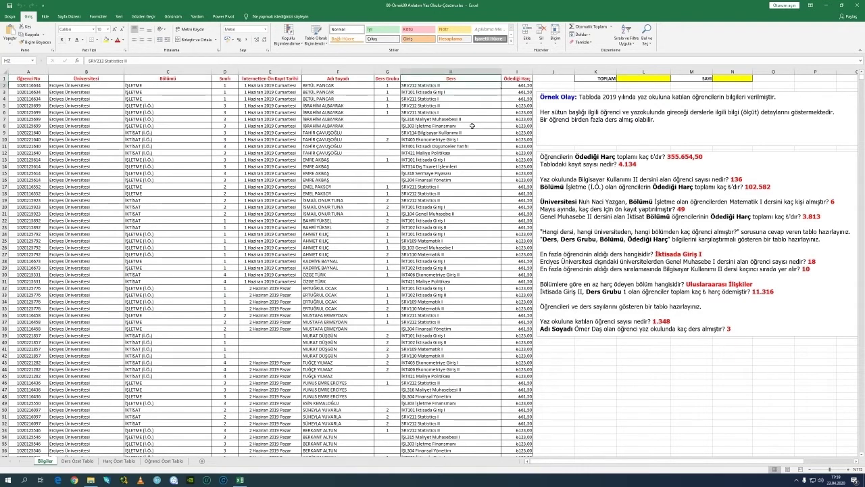
{"action": "key", "text": "Right"}
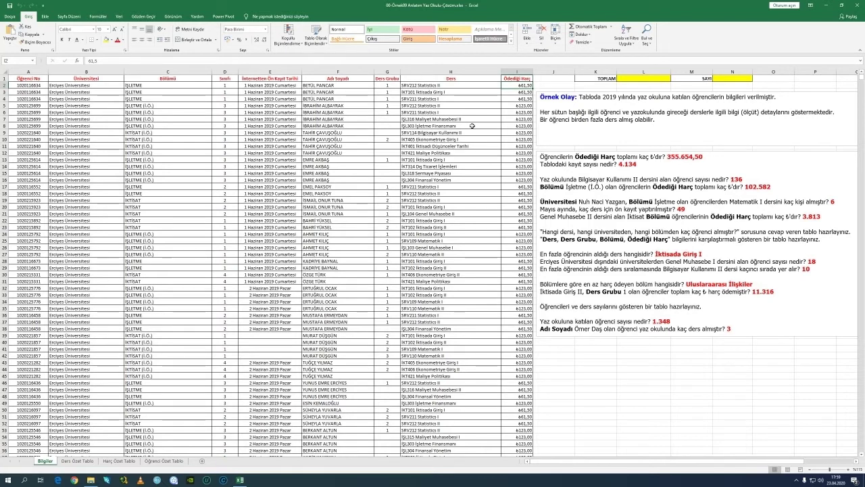
{"action": "key", "text": "Left"}
{"action": "key", "text": "Left"}
{"action": "key", "text": "Left"}
{"action": "key", "text": "Left"}
{"action": "key", "text": "Left"}
{"action": "key", "text": "Left"}
{"action": "key", "text": "Left"}
{"action": "key", "text": "Right"}
{"action": "key", "text": "Right"}
{"action": "key", "text": "Right"}
{"action": "key", "text": "Right"}
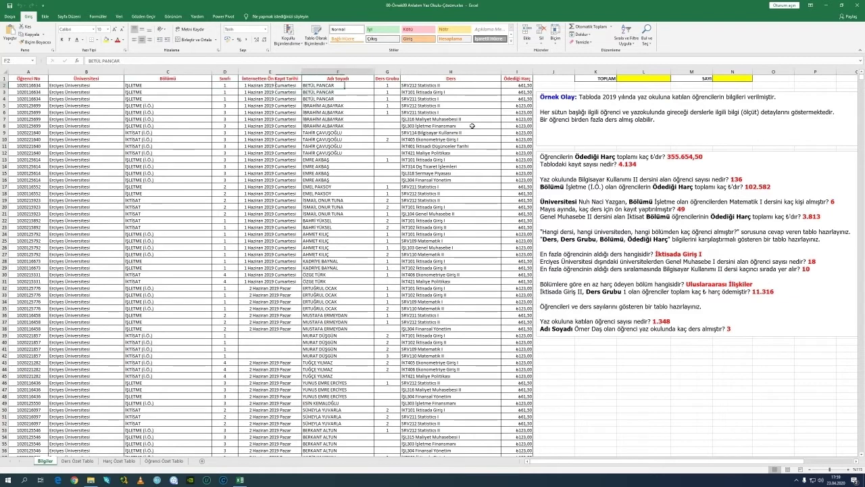
{"action": "key", "text": "Right"}
{"action": "key", "text": "Right"}
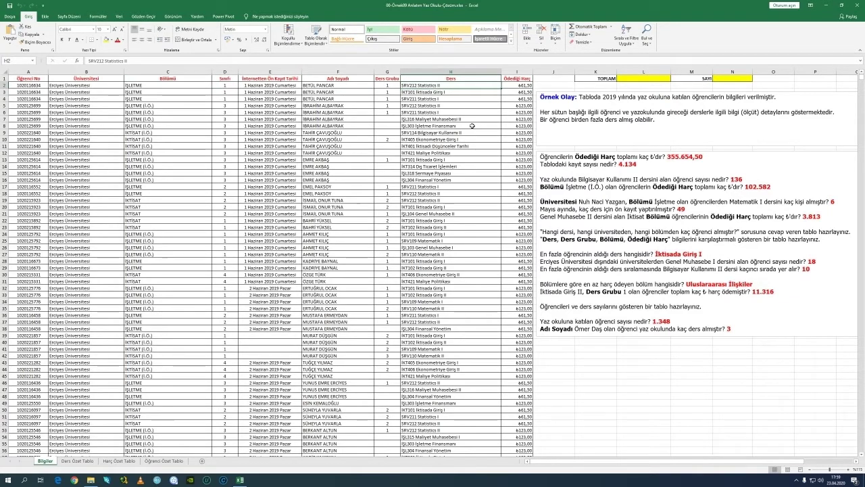
Step: Inspect the subtotal formula under the Bölümü column in C4137 at the end of the table
{"action": "key", "text": "ctrl+Down"}
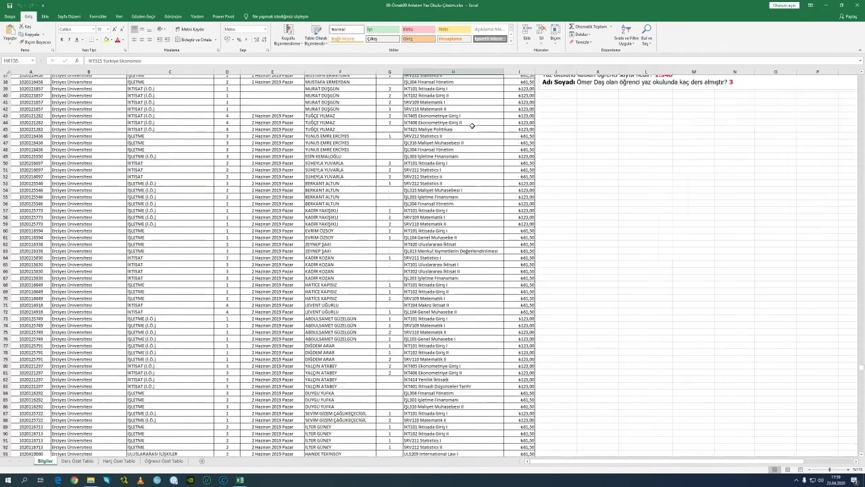
{"action": "key", "text": "Down"}
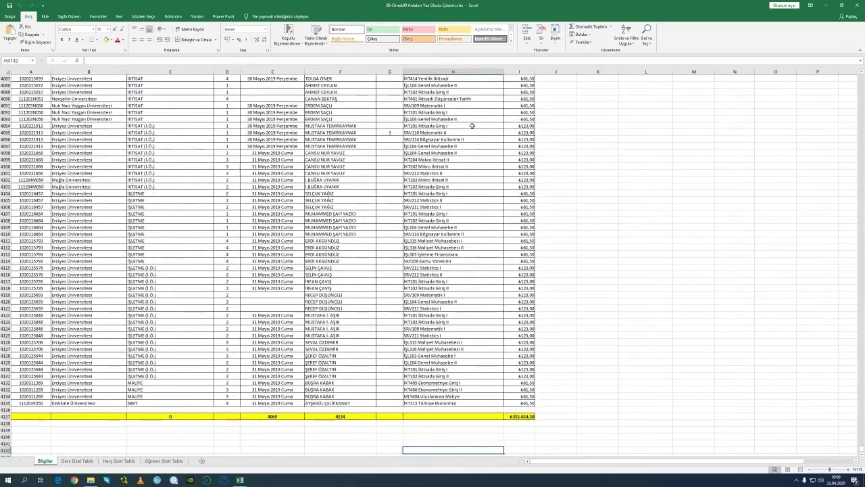
{"action": "left_click", "coordinate": [429, 345]}
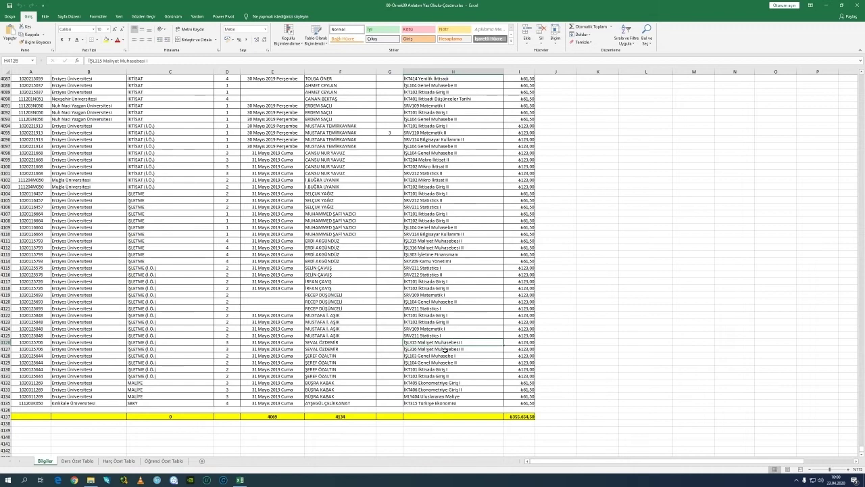
{"action": "scroll", "coordinate": [429, 345], "scroll_direction": "up", "scroll_amount": 6, "text": "ctrl"}
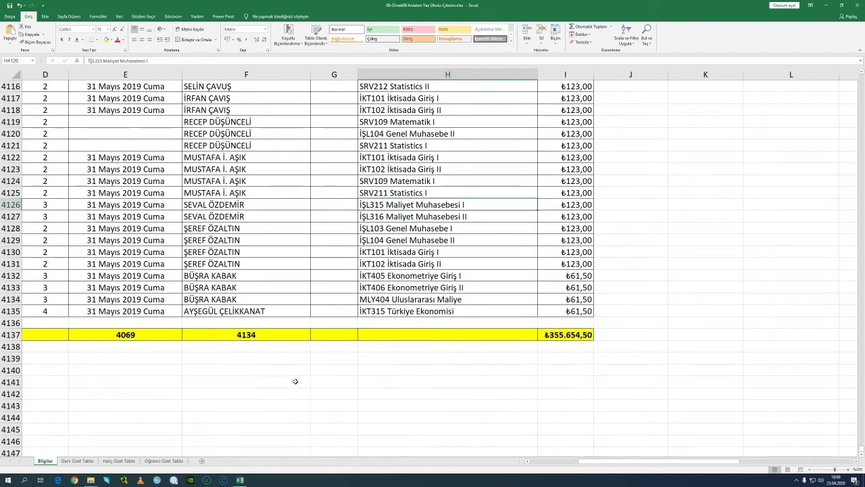
{"action": "left_click_drag", "start_coordinate": [599, 465], "coordinate": [551, 390]}
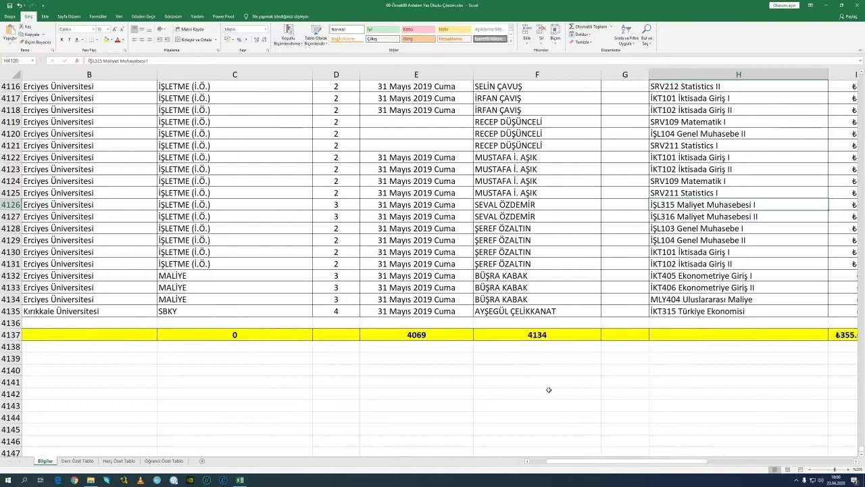
{"action": "left_click", "coordinate": [271, 335]}
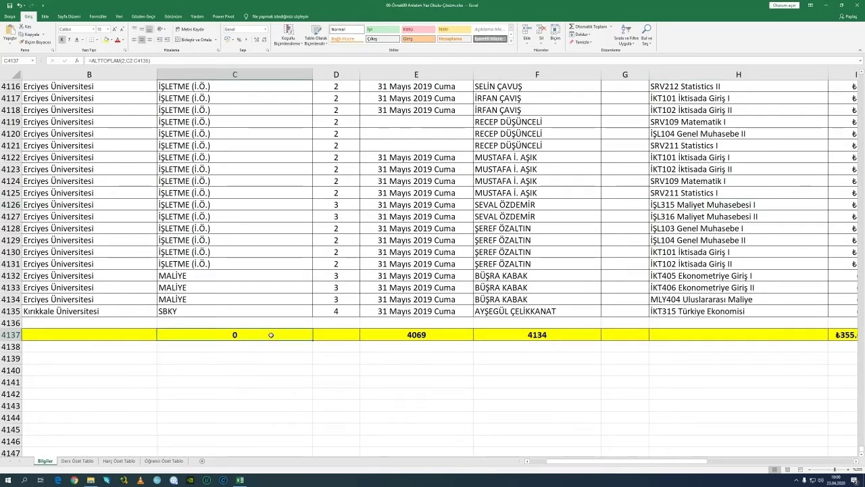
{"action": "double_click", "coordinate": [271, 335]}
{"action": "key", "text": "Return"}
{"action": "key", "text": "Right"}
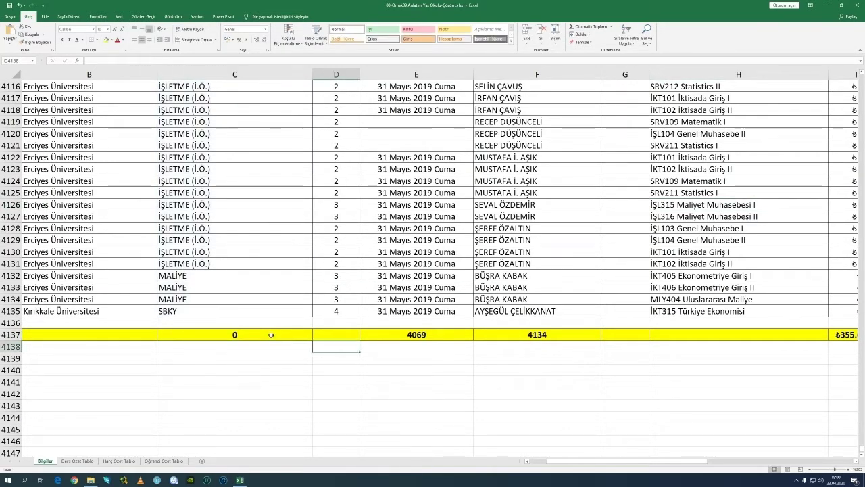
Step: Compare the ALTTOPLAM formulas under the pre-registration date and name columns in E4137 and F4137
{"action": "key", "text": "Up"}
{"action": "key", "text": "Right"}
{"action": "key", "text": "F2"}
{"action": "key", "text": "Escape"}
{"action": "key", "text": "Right"}
{"action": "key", "text": "F2"}
{"action": "key", "text": "Return"}
{"action": "key", "text": "Up"}
{"action": "key", "text": "Left"}
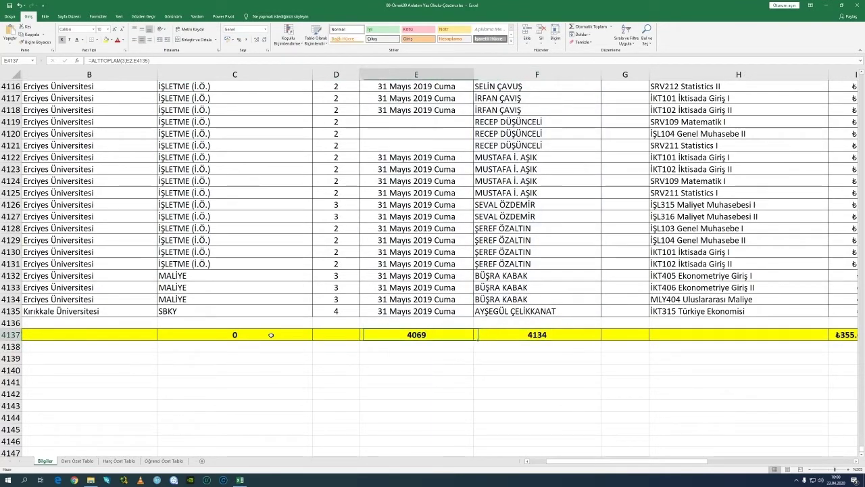
{"action": "key", "text": "Right"}
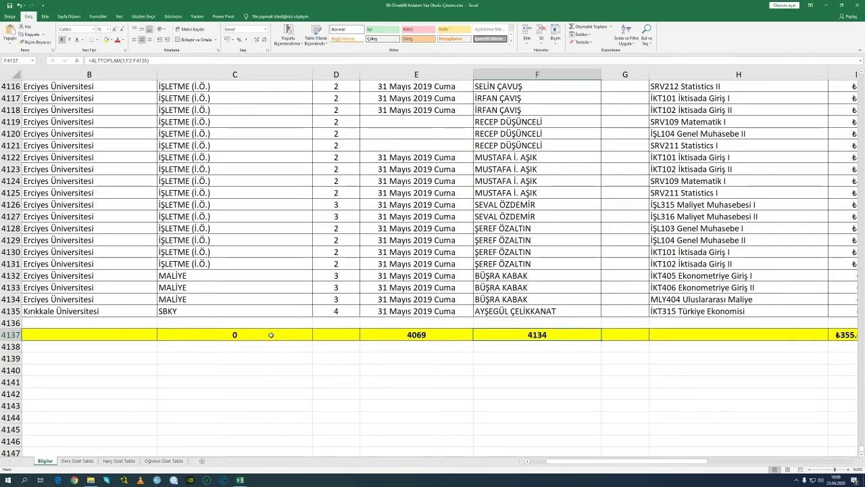
{"action": "key", "text": "F2"}
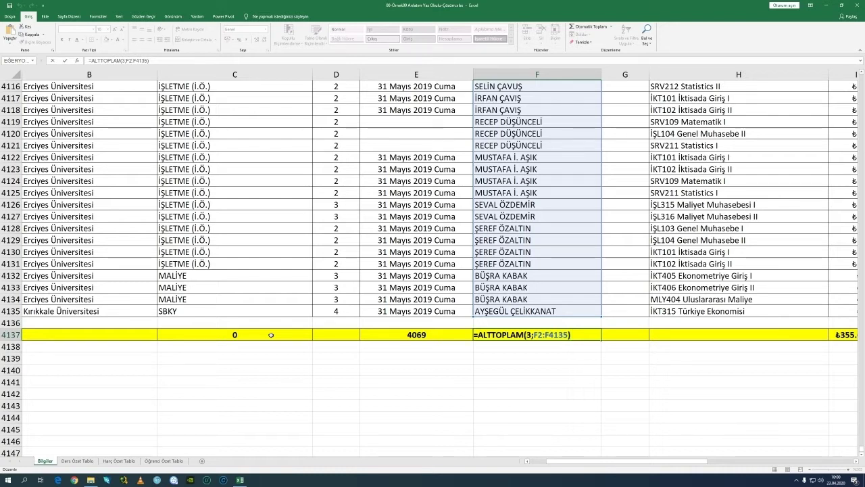
{"action": "key", "text": "Return"}
Step: Examine the last student record in row 4135 from the student number through the course
{"action": "key", "text": "Up"}
{"action": "key", "text": "Up"}
{"action": "key", "text": "Up"}
{"action": "key", "text": "Home"}
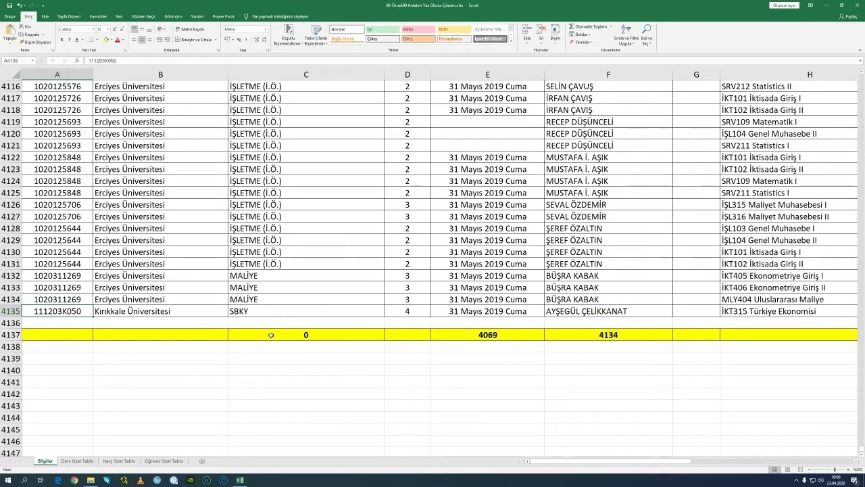
{"action": "key", "text": "Right"}
{"action": "key", "text": "Right"}
{"action": "key", "text": "Right"}
{"action": "key", "text": "Right"}
{"action": "key", "text": "Right"}
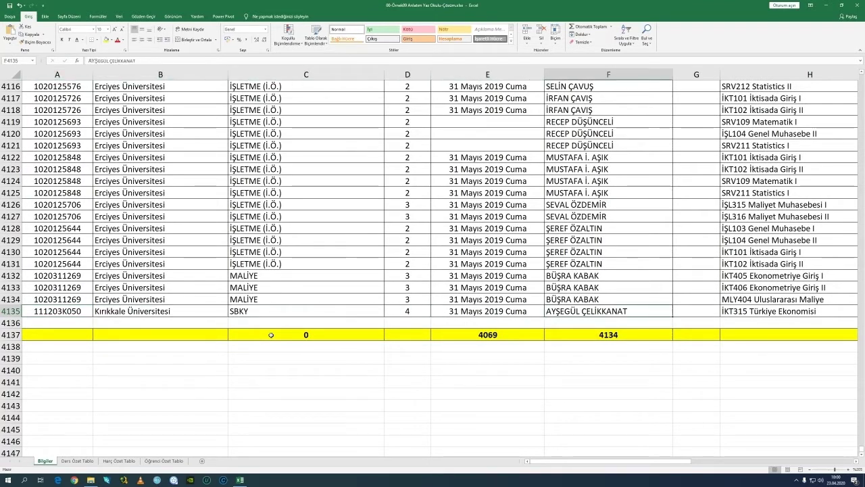
{"action": "key", "text": "Right"}
{"action": "key", "text": "Right"}
{"action": "key", "text": "Left"}
{"action": "key", "text": "Left"}
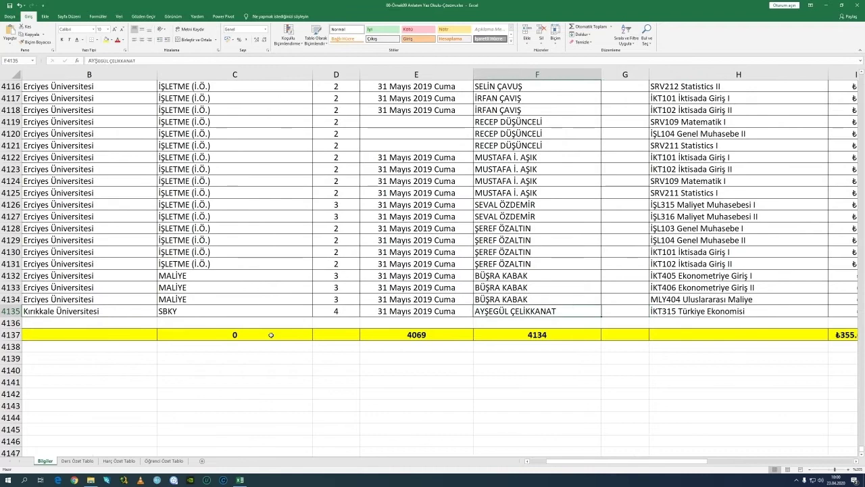
Step: Check the range of the formula in F4137 against the first and last entries of the Adı Soyadı column
{"action": "key", "text": "Down"}
{"action": "key", "text": "Down"}
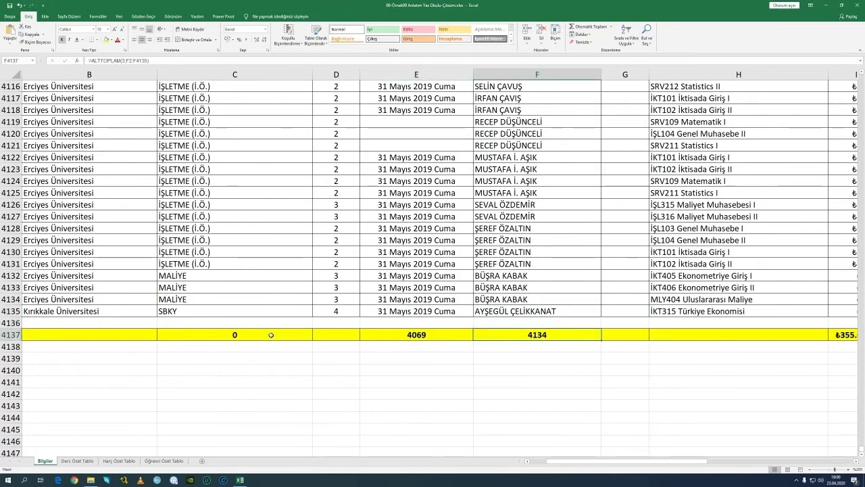
{"action": "key", "text": "F2"}
{"action": "key", "text": "Escape"}
{"action": "key", "text": "Up"}
{"action": "key", "text": "Up"}
{"action": "key", "text": "ctrl+Up"}
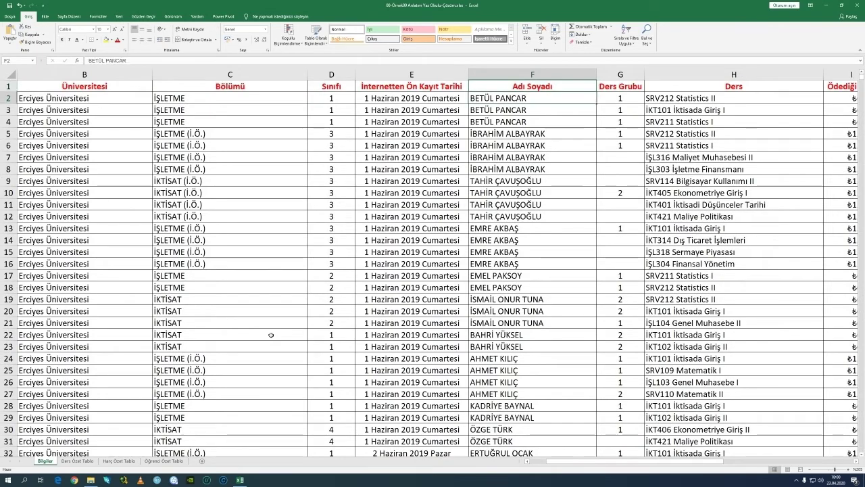
{"action": "key", "text": "ctrl+Down"}
{"action": "key", "text": "Down"}
{"action": "key", "text": "Down"}
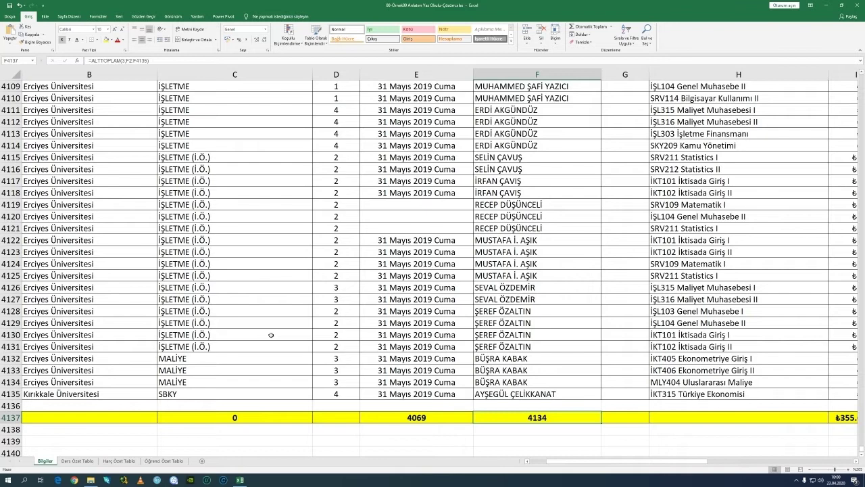
{"action": "key", "text": "F2"}
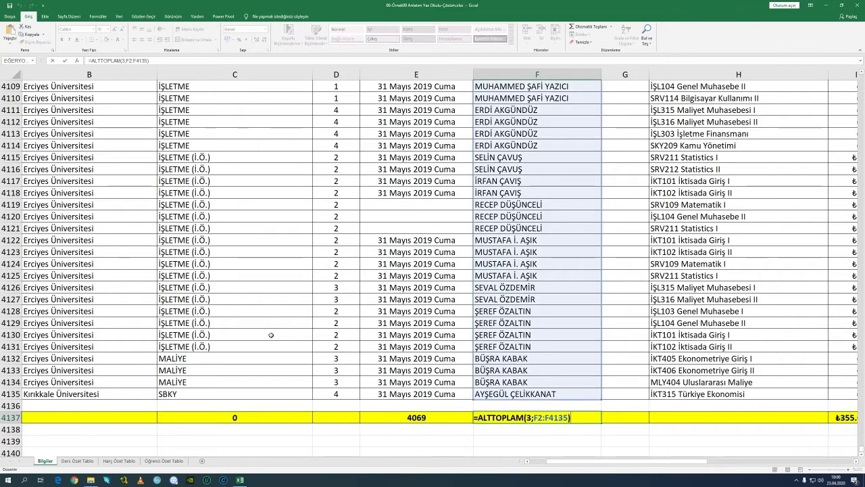
{"action": "key", "text": "Return"}
Step: Check the pre-registration date column for gaps and compare it with the Adı Soyadı column up to row 2
{"action": "key", "text": "Up"}
{"action": "key", "text": "Left"}
{"action": "key", "text": "ctrl+Up"}
{"action": "key", "text": "ctrl+Up"}
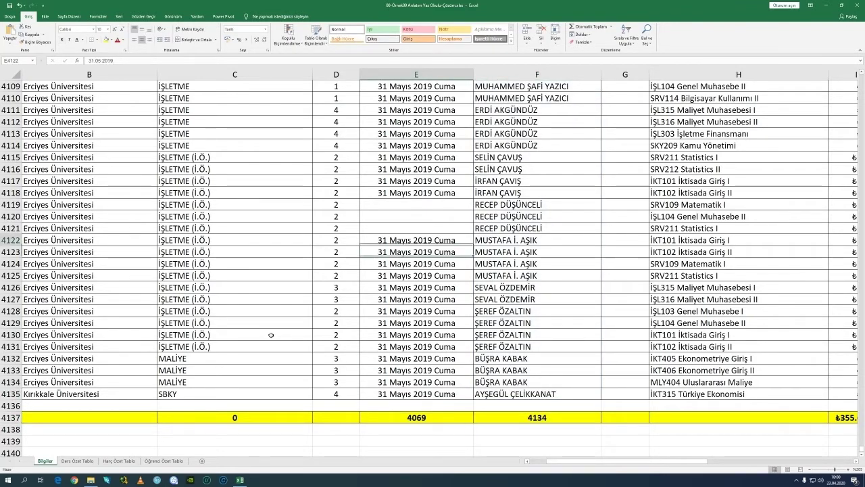
{"action": "key", "text": "Right"}
{"action": "key", "text": "ctrl+Up"}
{"action": "key", "text": "Left"}
{"action": "key", "text": "Down"}
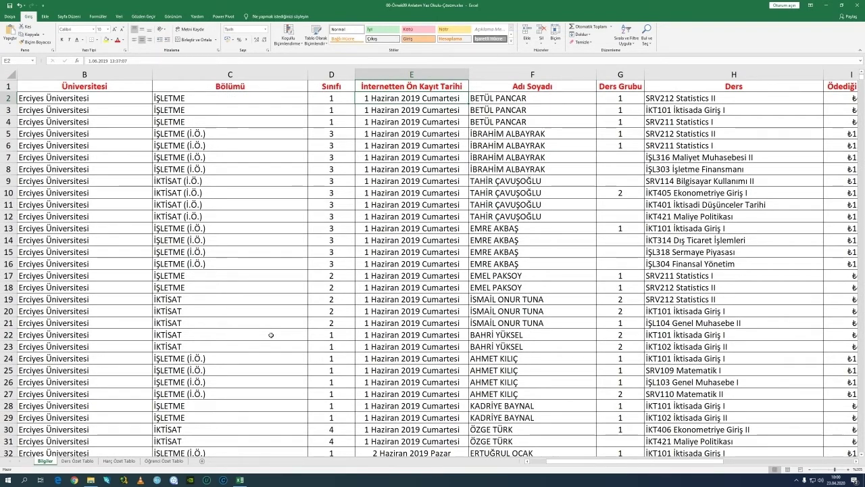
{"action": "key", "text": "Right"}
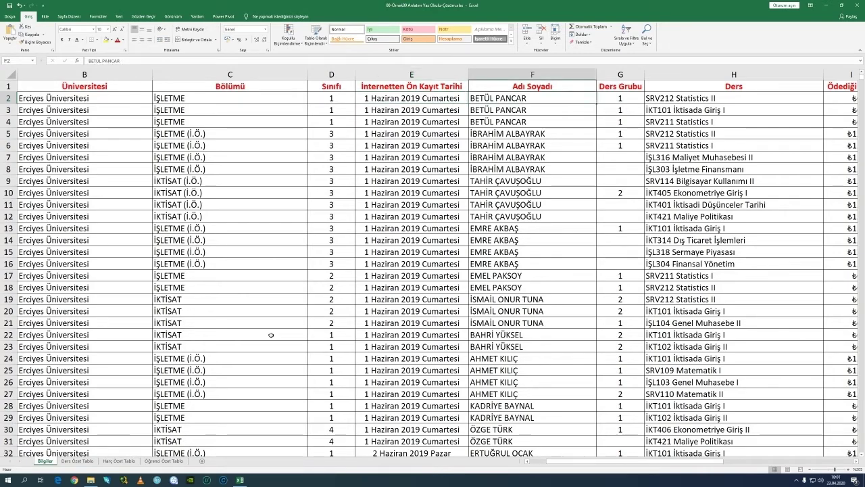
Step: Return to the yellow totals row and compare the formula ranges in E4137 and F4137
{"action": "key", "text": "ctrl+Down"}
{"action": "key", "text": "Down"}
{"action": "key", "text": "Down"}
{"action": "key", "text": "Up"}
{"action": "key", "text": "Left"}
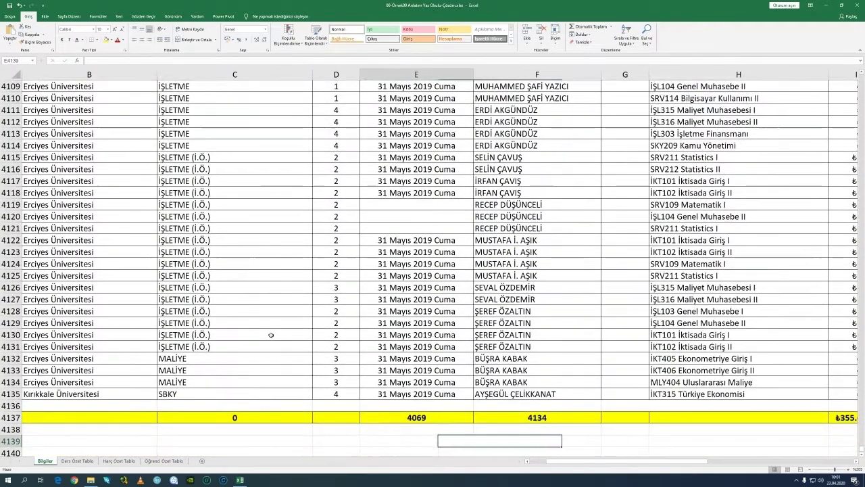
{"action": "key", "text": "F2"}
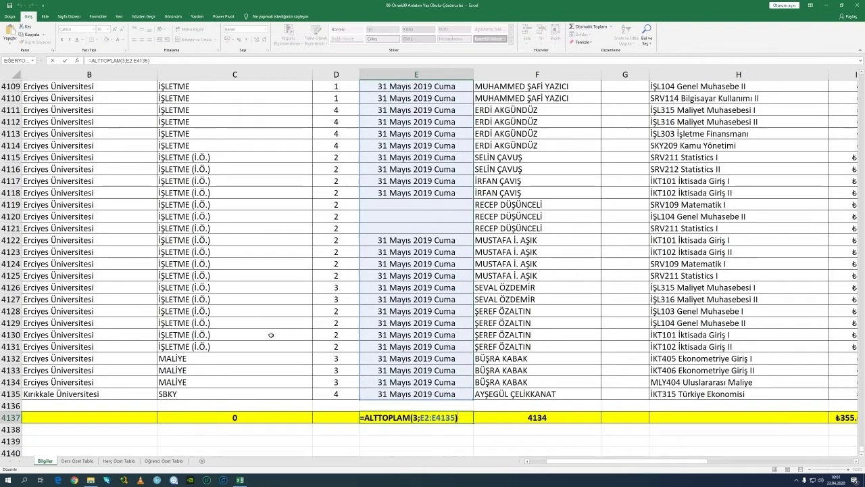
{"action": "key", "text": "Return"}
{"action": "key", "text": "Right"}
{"action": "key", "text": "Up"}
{"action": "key", "text": "F2"}
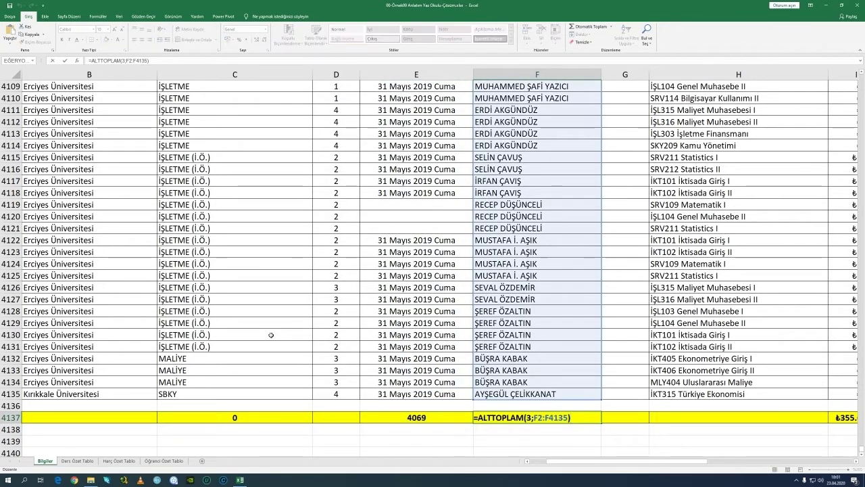
{"action": "key", "text": "Escape"}
{"action": "key", "text": "Left"}
{"action": "key", "text": "F2"}
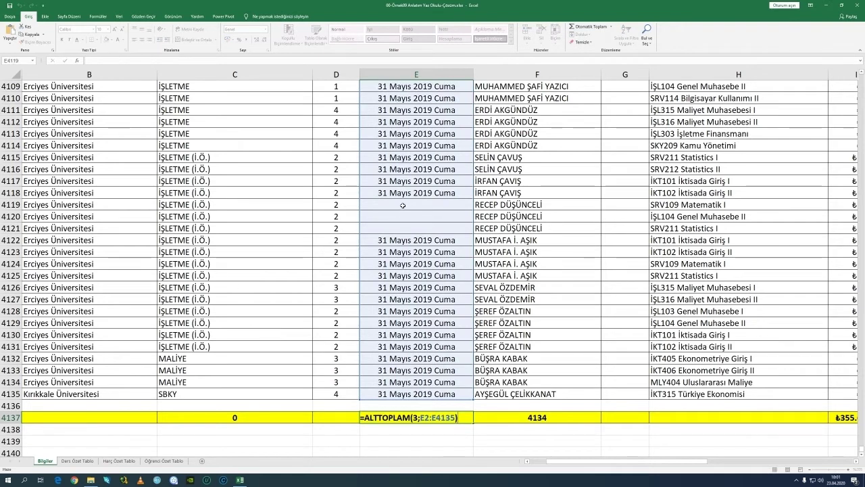
Step: Examine the blank pre-registration dates in E4119:E4121 and the names beside and below them down to the totals row
{"action": "left_click_drag", "start_coordinate": [402, 205], "coordinate": [404, 228]}
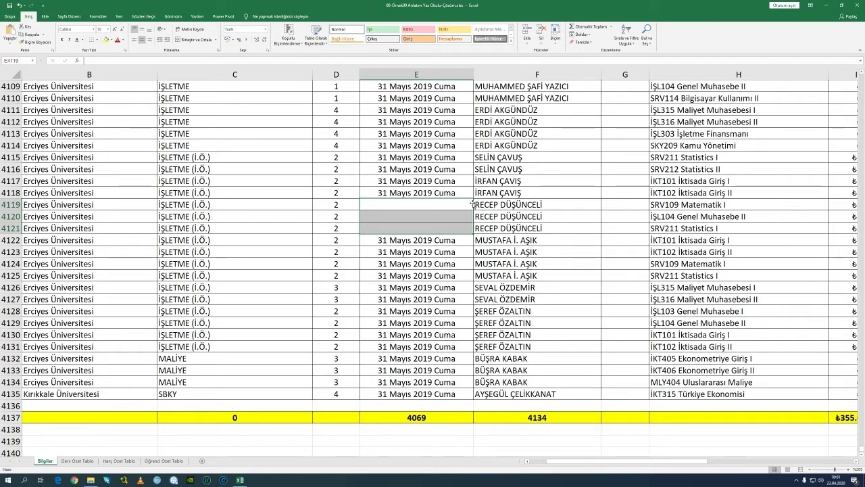
{"action": "key", "text": "Right"}
{"action": "key", "text": "Down"}
{"action": "key", "text": "Down"}
{"action": "key", "text": "Down"}
{"action": "key", "text": "Down"}
{"action": "key", "text": "Down"}
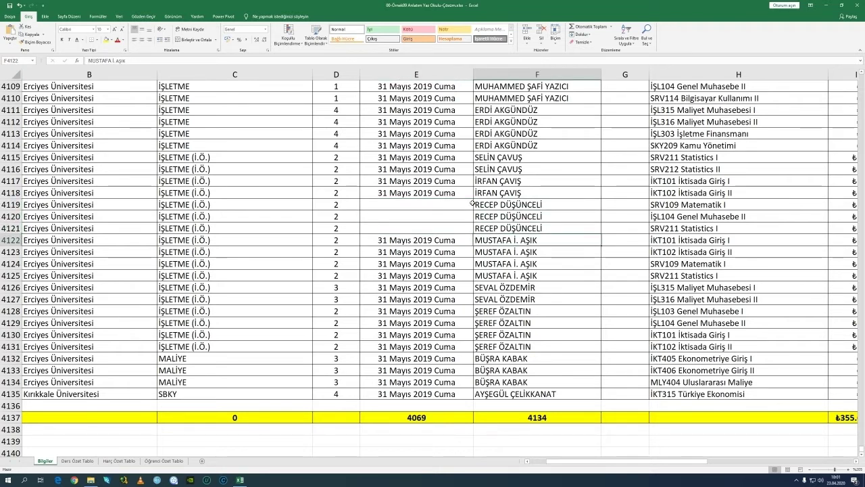
{"action": "key", "text": "Down"}
{"action": "key", "text": "Down"}
{"action": "key", "text": "Down"}
{"action": "key", "text": "Down"}
{"action": "key", "text": "Down"}
{"action": "key", "text": "Down"}
{"action": "key", "text": "Down"}
{"action": "key", "text": "Down"}
{"action": "key", "text": "Down"}
{"action": "key", "text": "Down"}
{"action": "key", "text": "Down"}
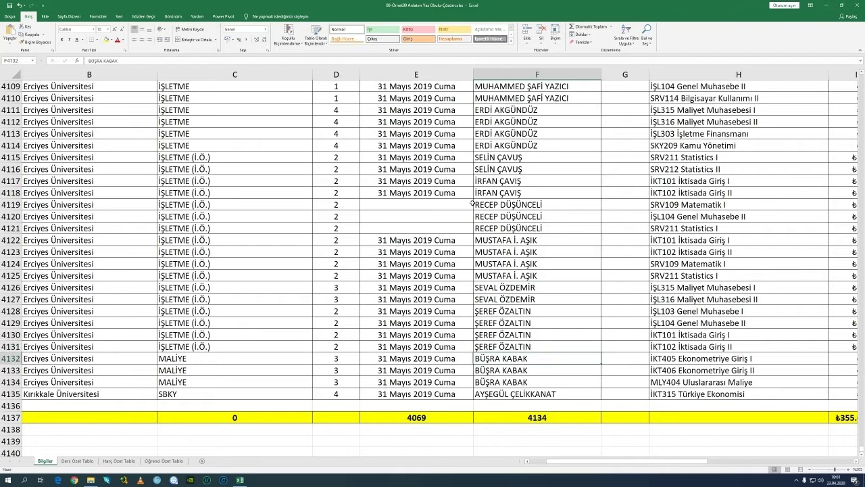
{"action": "key", "text": "Down"}
{"action": "key", "text": "Down"}
Step: Check the ALTTOPLAM range in F4137 against the one in E4137
{"action": "key", "text": "F2"}
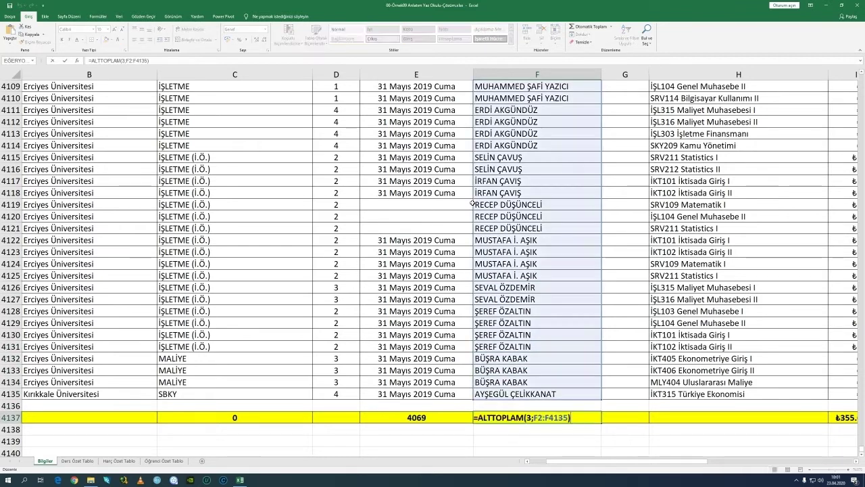
{"action": "key", "text": "Escape"}
{"action": "key", "text": "Left"}
{"action": "key", "text": "F2"}
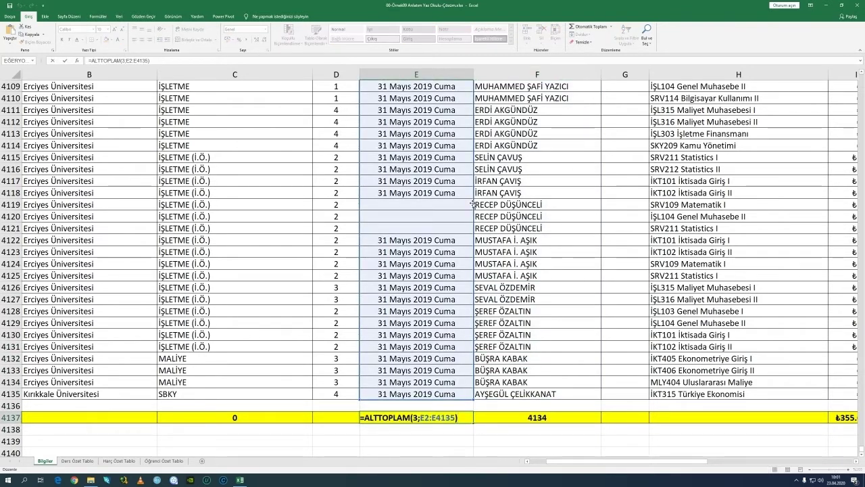
Step: Examine the pre-registration date cells above E4137 for gaps, going up the column and back down to the totals row
{"action": "key", "text": "Escape"}
{"action": "key", "text": "Up"}
{"action": "key", "text": "Up"}
{"action": "key", "text": "Up"}
{"action": "key", "text": "Up"}
{"action": "key", "text": "Up"}
{"action": "key", "text": "Up"}
{"action": "key", "text": "Up"}
{"action": "key", "text": "Up"}
{"action": "key", "text": "Up"}
{"action": "key", "text": "Up"}
{"action": "key", "text": "Up"}
{"action": "key", "text": "Up"}
{"action": "key", "text": "Up"}
{"action": "key", "text": "Up"}
{"action": "key", "text": "Up"}
{"action": "key", "text": "Up"}
{"action": "key", "text": "Up"}
{"action": "key", "text": "Up"}
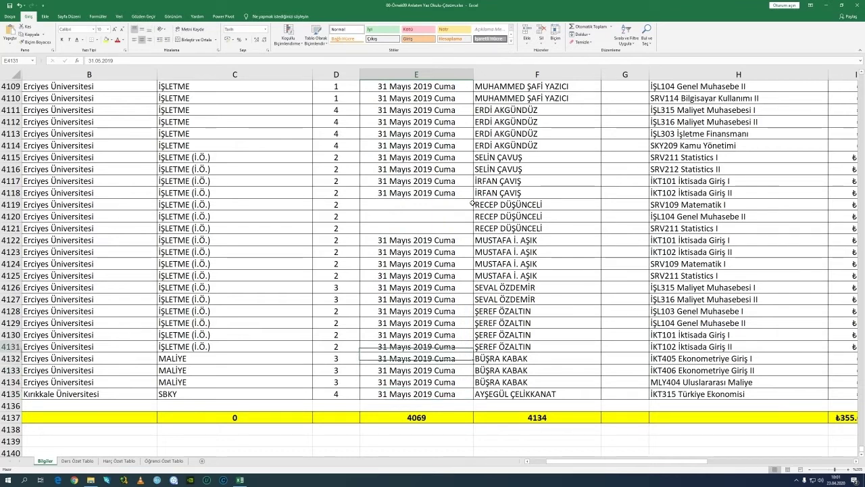
{"action": "key", "text": "Down"}
{"action": "key", "text": "Down"}
{"action": "key", "text": "Down"}
{"action": "key", "text": "Down"}
{"action": "key", "text": "Down"}
{"action": "key", "text": "Down"}
{"action": "key", "text": "Down"}
{"action": "key", "text": "Down"}
{"action": "key", "text": "Down"}
{"action": "key", "text": "Down"}
{"action": "key", "text": "Down"}
{"action": "key", "text": "Down"}
{"action": "key", "text": "Down"}
{"action": "key", "text": "Down"}
{"action": "key", "text": "Down"}
{"action": "key", "text": "Down"}
{"action": "key", "text": "Down"}
{"action": "key", "text": "Down"}
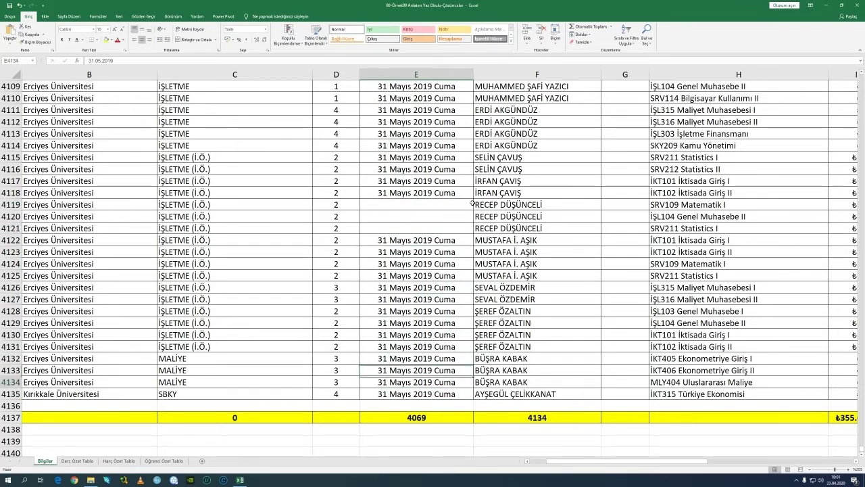
Step: Review the ALTTOPLAM formulas with function number 3 in E4137 and F4137 once more
{"action": "key", "text": "F2"}
{"action": "key", "text": "Escape"}
{"action": "key", "text": "F2"}
{"action": "key", "text": "Escape"}
{"action": "key", "text": "Right"}
{"action": "key", "text": "F2"}
{"action": "key", "text": "Escape"}
Step: Examine the ALTTOPLAM formula in C4137 under the Bölümü column
{"action": "key", "text": "Left"}
{"action": "key", "text": "Left"}
{"action": "key", "text": "Left"}
{"action": "key", "text": "F2"}
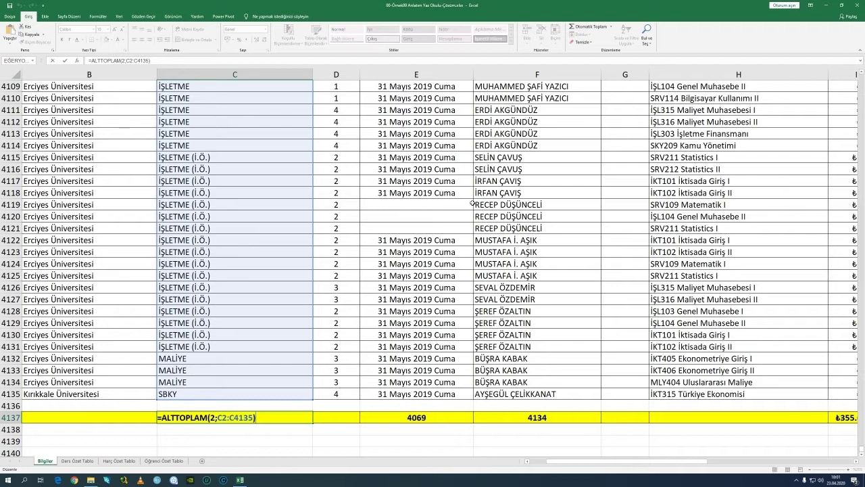
{"action": "key", "text": "ctrl+Return"}
Step: Display the list of ALTTOPLAM function numbers within the C4137 formula and examine its options, leaving the formula unchanged
{"action": "key", "text": "F2"}
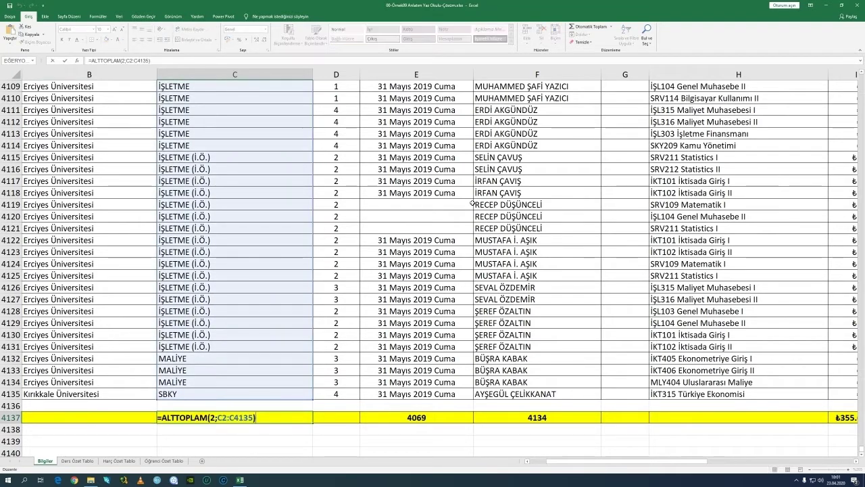
{"action": "key", "text": "BackSpace"}
{"action": "key", "text": "BackSpace"}
{"action": "key", "text": "BackSpace"}
{"action": "key", "text": "BackSpace"}
{"action": "key", "text": "BackSpace"}
{"action": "key", "text": "BackSpace"}
{"action": "key", "text": "BackSpace"}
{"action": "key", "text": "BackSpace"}
{"action": "key", "text": "BackSpace"}
{"action": "key", "text": "BackSpace"}
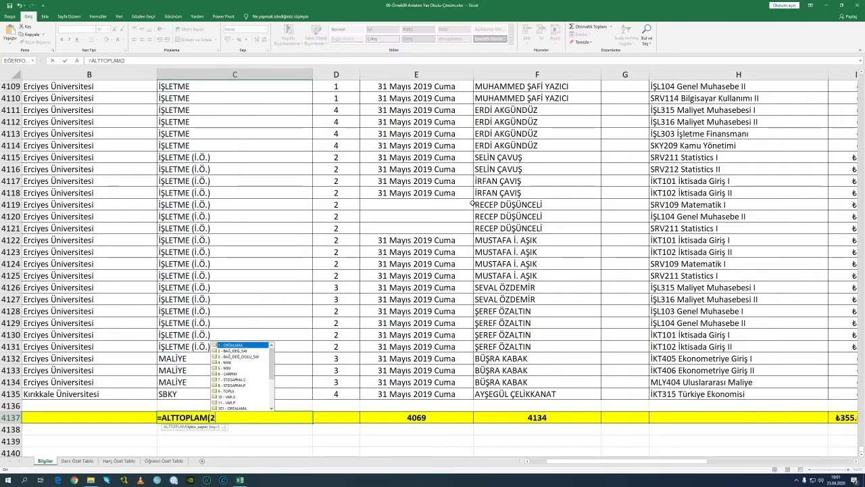
{"action": "scroll", "coordinate": [396, 302], "scroll_direction": "down", "scroll_amount": 2}
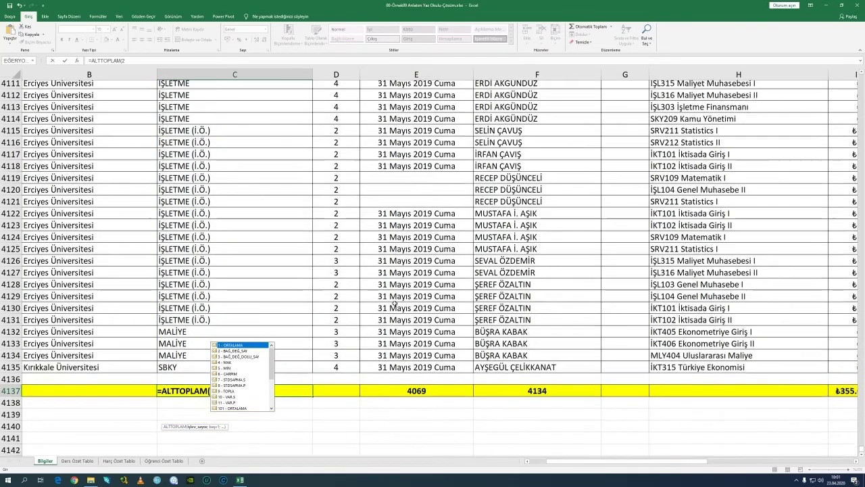
{"action": "scroll", "coordinate": [394, 302], "scroll_direction": "up", "scroll_amount": 2}
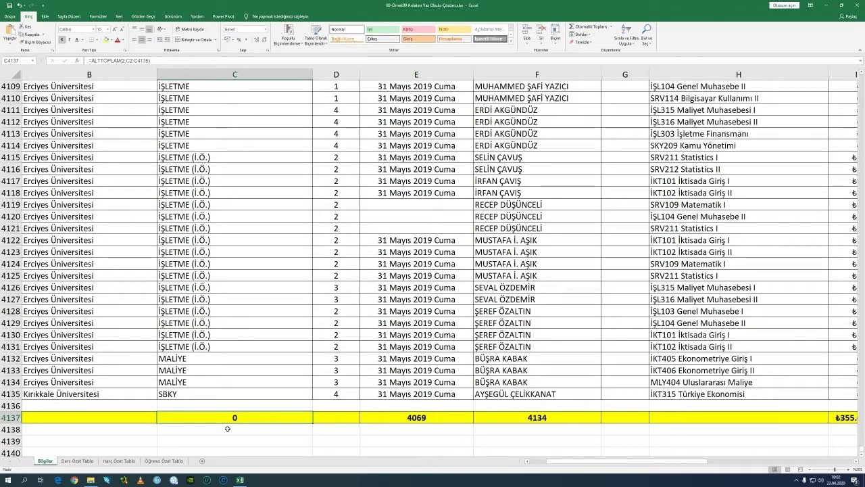
Step: Review the function number and range of the ALTTOPLAM formula in C4137
{"action": "key", "text": "F2"}
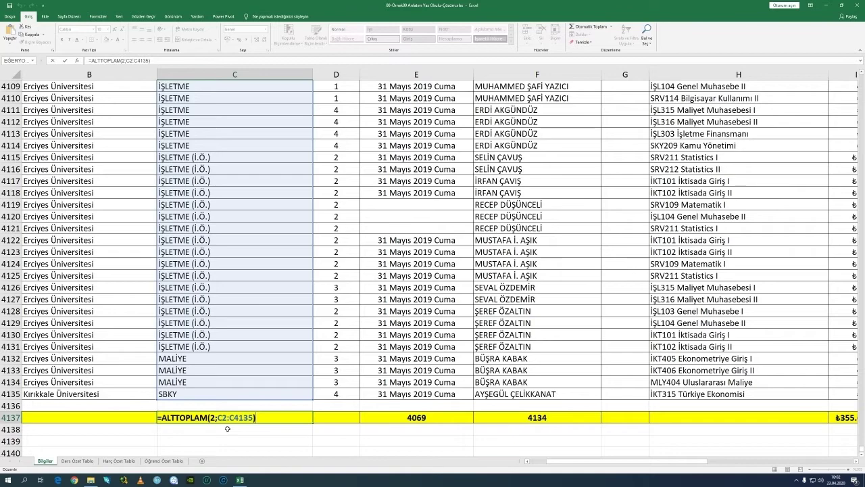
{"action": "key", "text": "Return"}
{"action": "key", "text": "Up"}
{"action": "key", "text": "F2"}
{"action": "key", "text": "Escape"}
Step: Examine the type of entries in the Bölümü column from bottom to top and check them against the C4137 formula
{"action": "key", "text": "Up"}
{"action": "scroll", "coordinate": [227, 429], "scroll_direction": "up", "scroll_amount": 10}
{"action": "scroll", "coordinate": [227, 429], "scroll_direction": "down", "scroll_amount": 8}
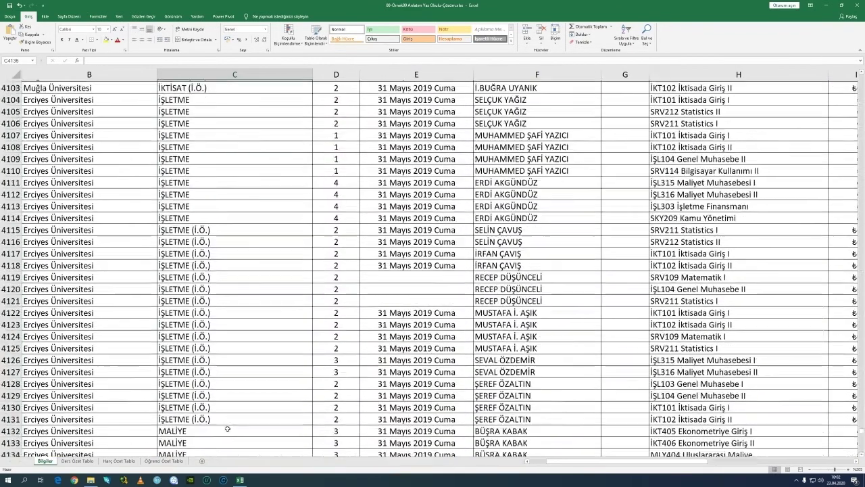
{"action": "key", "text": "Up"}
{"action": "key", "text": "Up"}
{"action": "key", "text": "Up"}
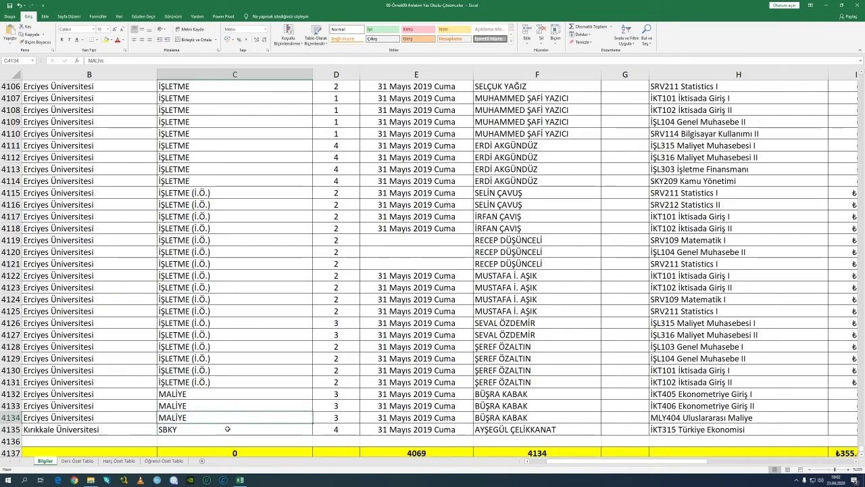
{"action": "key", "text": "ctrl+Up"}
{"action": "key", "text": "Down"}
{"action": "key", "text": "Down"}
{"action": "key", "text": "Page_Down"}
{"action": "key", "text": "Down"}
{"action": "key", "text": "Down"}
{"action": "key", "text": "Down"}
{"action": "key", "text": "Down"}
{"action": "key", "text": "ctrl+Down"}
{"action": "key", "text": "Down"}
{"action": "key", "text": "Down"}
{"action": "key", "text": "Down"}
{"action": "key", "text": "Down"}
{"action": "key", "text": "Down"}
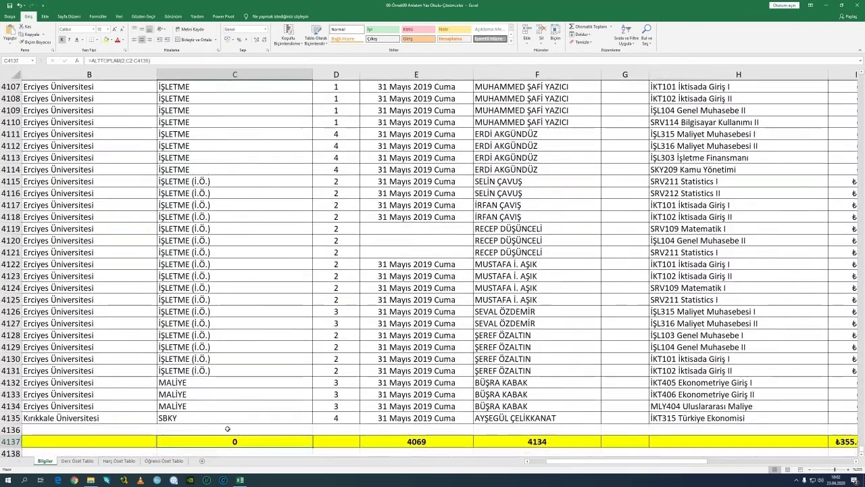
{"action": "key", "text": "Up"}
{"action": "key", "text": "Up"}
{"action": "key", "text": "Up"}
{"action": "key", "text": "F2"}
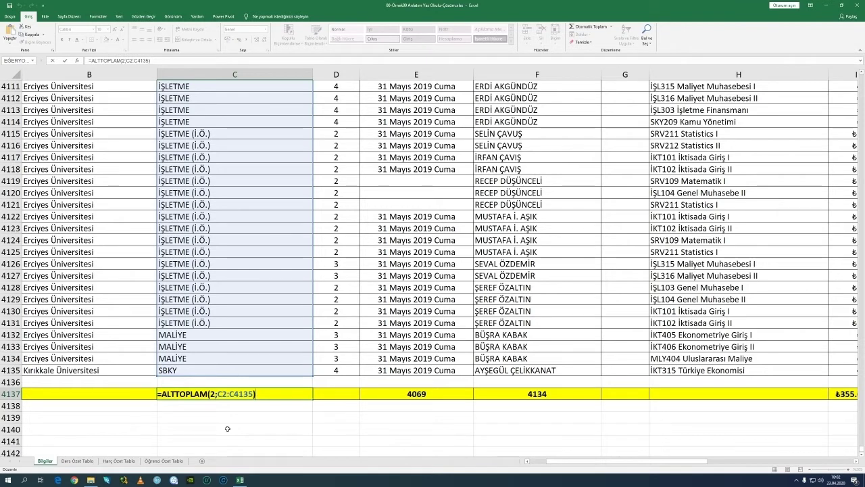
{"action": "key", "text": "Return"}
{"action": "key", "text": "Up"}
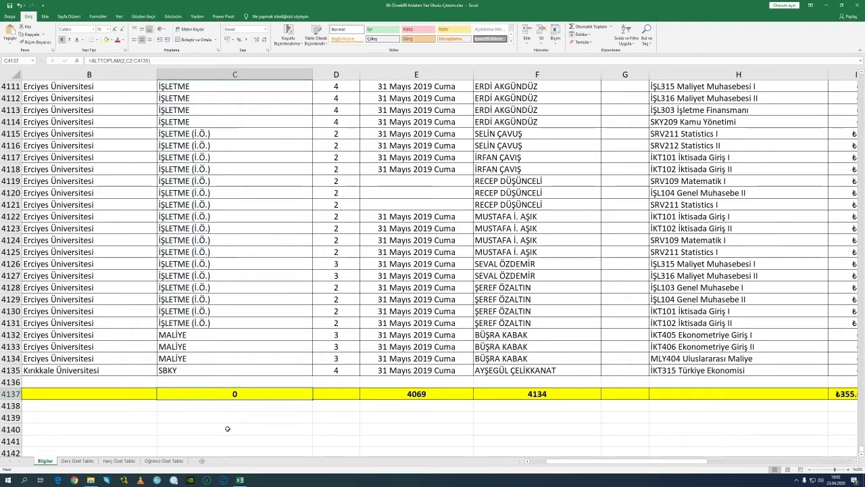
Step: Change the ALTTOPLAM function number in C4137 to 3
{"action": "key", "text": "F2"}
{"action": "key", "text": "Left"}
{"action": "key", "text": "Left"}
{"action": "key", "text": "Left"}
{"action": "key", "text": "Left"}
{"action": "key", "text": "Left"}
{"action": "key", "text": "Left"}
{"action": "key", "text": "Left"}
{"action": "key", "text": "Left"}
{"action": "key", "text": "Left"}
{"action": "key", "text": "Left"}
{"action": "key", "text": "BackSpace"}
{"action": "type", "text": "3"}
{"action": "key", "text": "Return"}
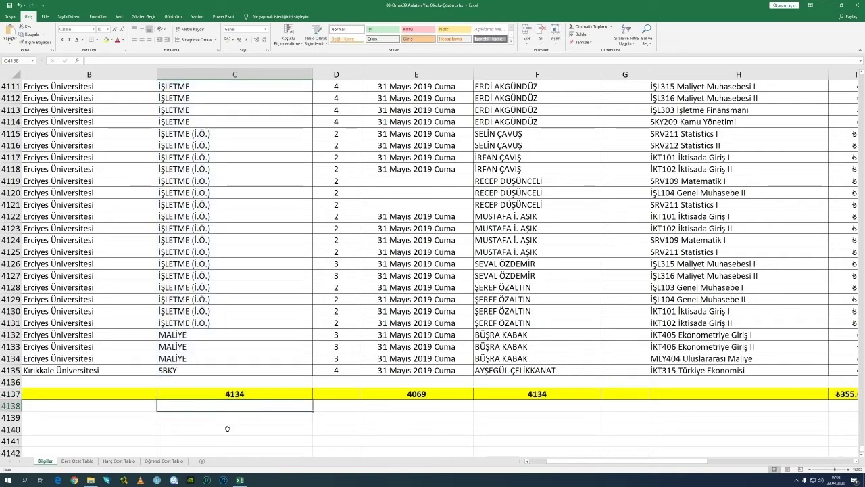
Step: Copy the ALTTOPLAM formula from C4137 to D4137 under the Sınıfı column and check the pasted formula's range
{"action": "key", "text": "Up"}
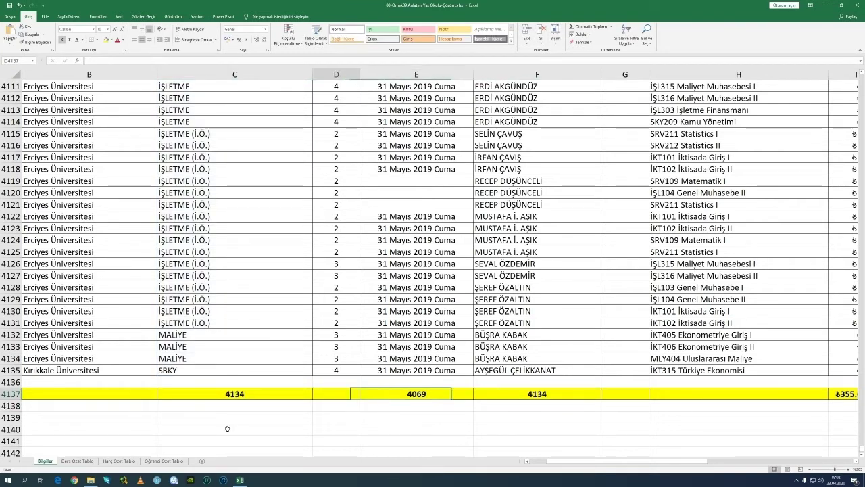
{"action": "key", "text": "Right"}
{"action": "key", "text": "F2"}
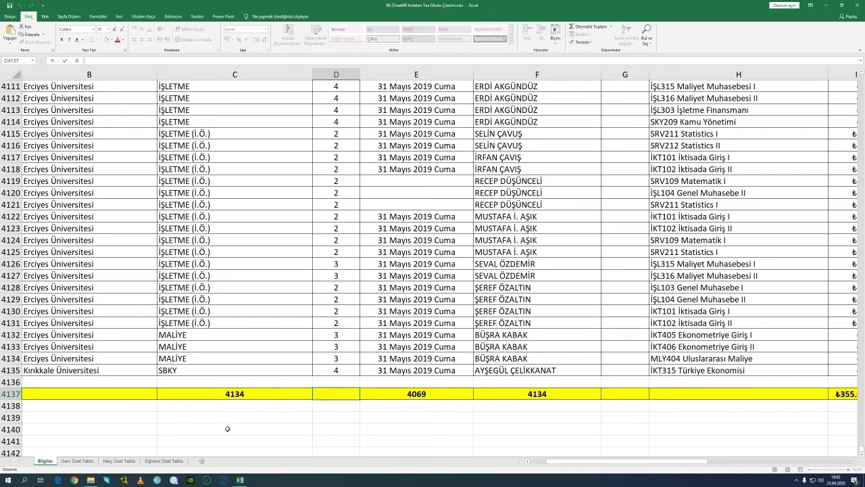
{"action": "key", "text": "Escape"}
{"action": "key", "text": "Left"}
{"action": "key", "text": "F2"}
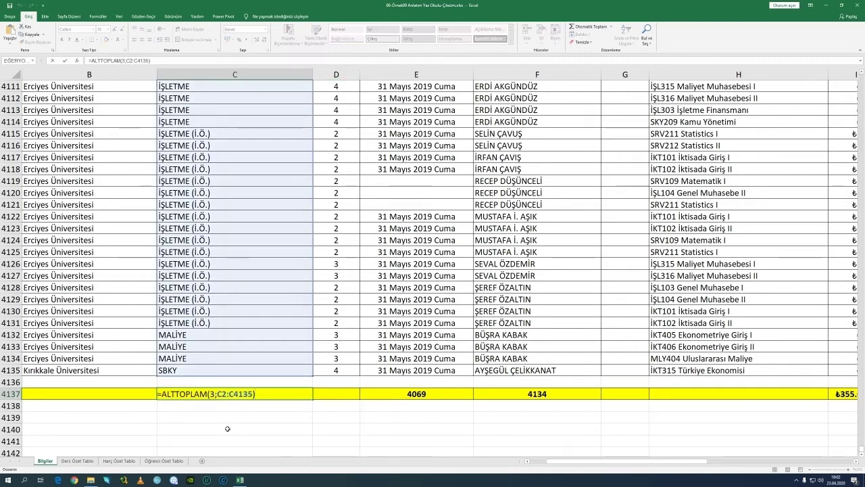
{"action": "key", "text": "shift+Home"}
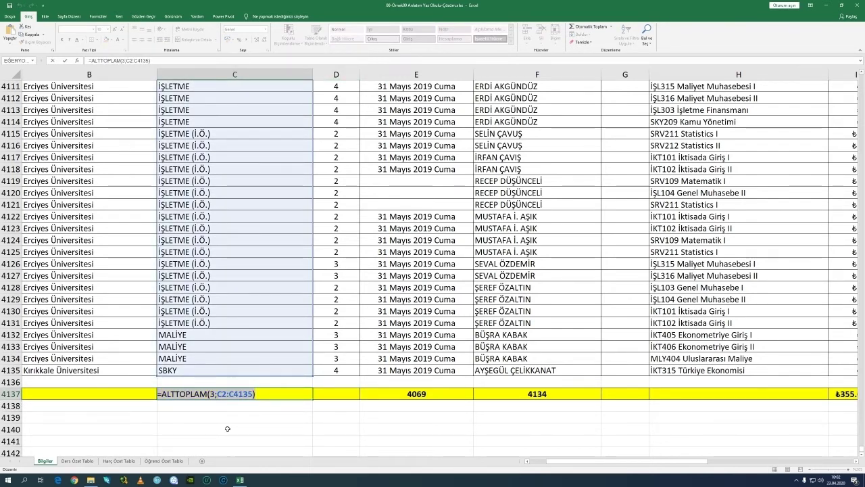
{"action": "key", "text": "Escape"}
{"action": "key", "text": "ctrl+c"}
{"action": "key", "text": "Right"}
{"action": "key", "text": "ctrl+v"}
{"action": "key", "text": "F2"}
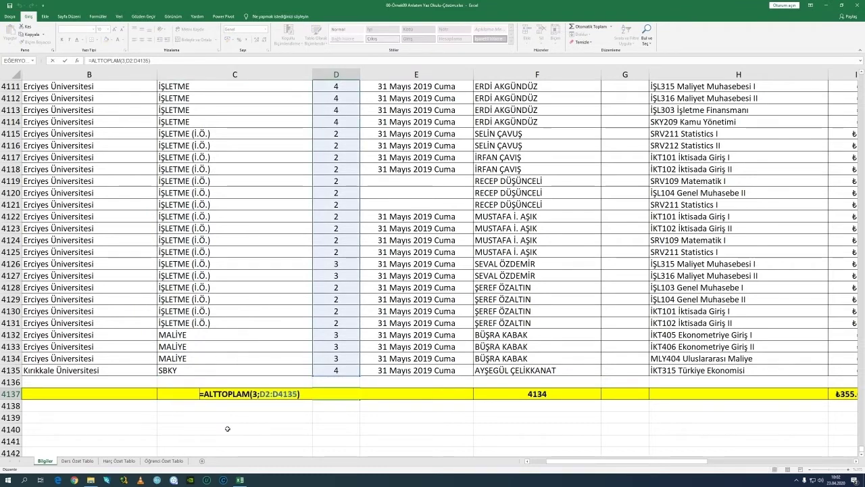
Step: Change the ALTTOPLAM function number in D4137 to 2 and check the edited formula
{"action": "key", "text": "Left"}
{"action": "key", "text": "Left"}
{"action": "key", "text": "Left"}
{"action": "key", "text": "Left"}
{"action": "key", "text": "Left"}
{"action": "key", "text": "Left"}
{"action": "key", "text": "Left"}
{"action": "key", "text": "Left"}
{"action": "key", "text": "Left"}
{"action": "key", "text": "Left"}
{"action": "key", "text": "Left"}
{"action": "key", "text": "Delete"}
{"action": "type", "text": "2"}
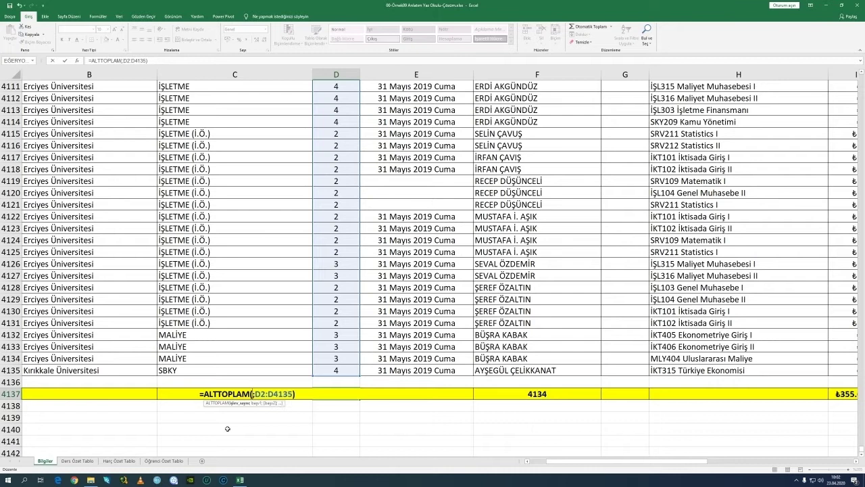
{"action": "key", "text": "Return"}
{"action": "key", "text": "Up"}
{"action": "key", "text": "F2"}
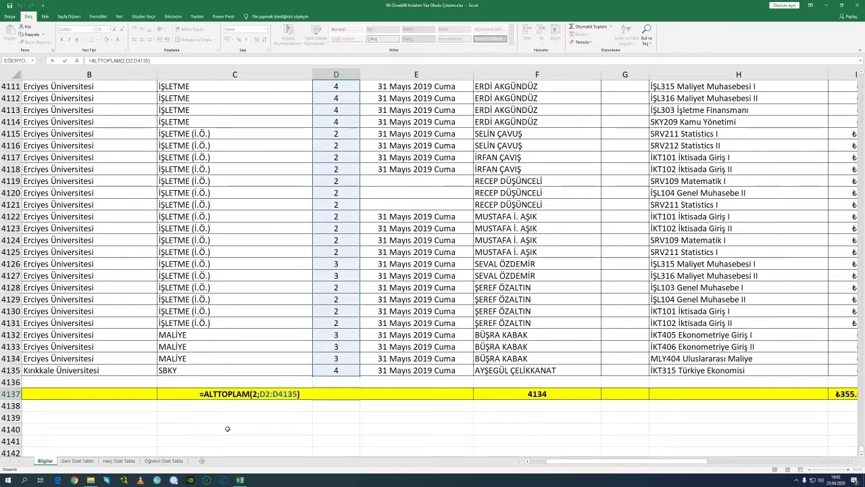
{"action": "key", "text": "Return"}
Step: Examine the type of entries in the Sınıfı column from bottom to top and check them against the D4137 formula
{"action": "key", "text": "Up"}
{"action": "key", "text": "Up"}
{"action": "key", "text": "Up"}
{"action": "key", "text": "Up"}
{"action": "key", "text": "Up"}
{"action": "key", "text": "Up"}
{"action": "key", "text": "Up"}
{"action": "key", "text": "Up"}
{"action": "key", "text": "Up"}
{"action": "key", "text": "Up"}
{"action": "key", "text": "Up"}
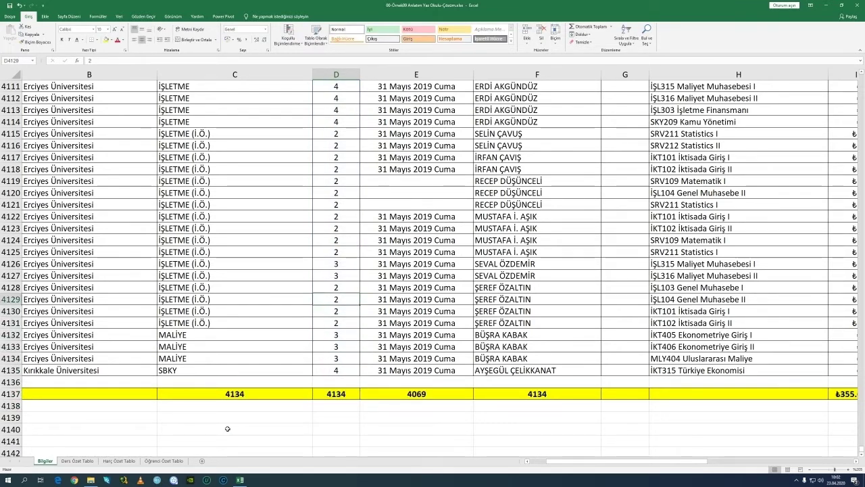
{"action": "key", "text": "ctrl+Up"}
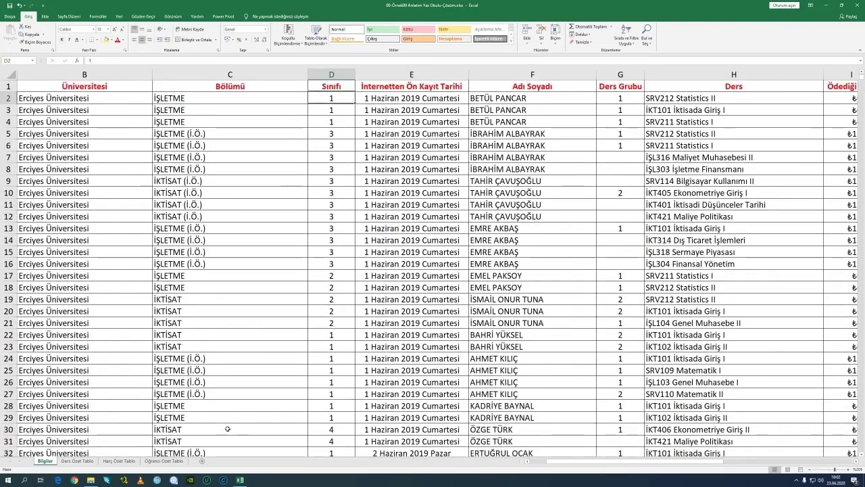
{"action": "key", "text": "ctrl+Down"}
{"action": "key", "text": "Down"}
{"action": "key", "text": "Down"}
{"action": "key", "text": "Down"}
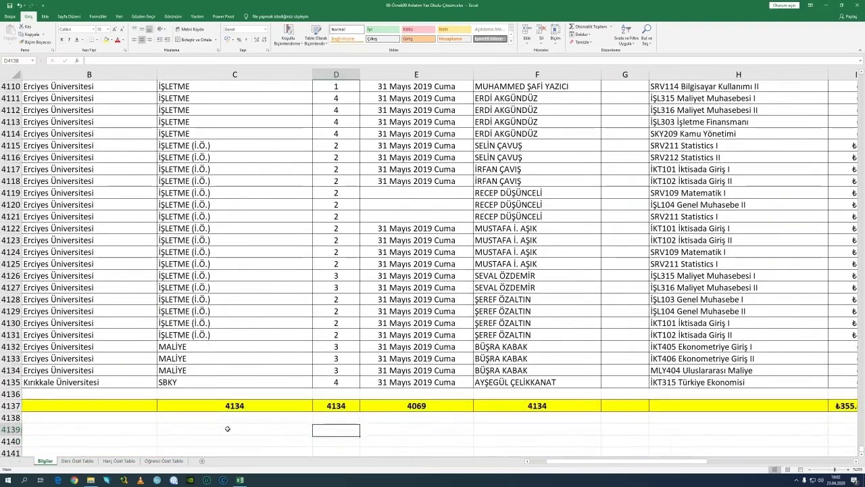
{"action": "key", "text": "Up"}
{"action": "key", "text": "F2"}
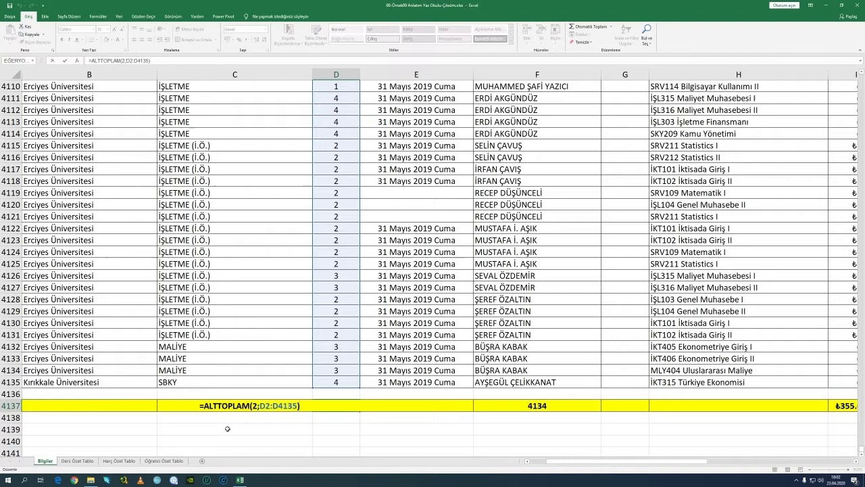
{"action": "key", "text": "Escape"}
{"action": "key", "text": "Delete"}
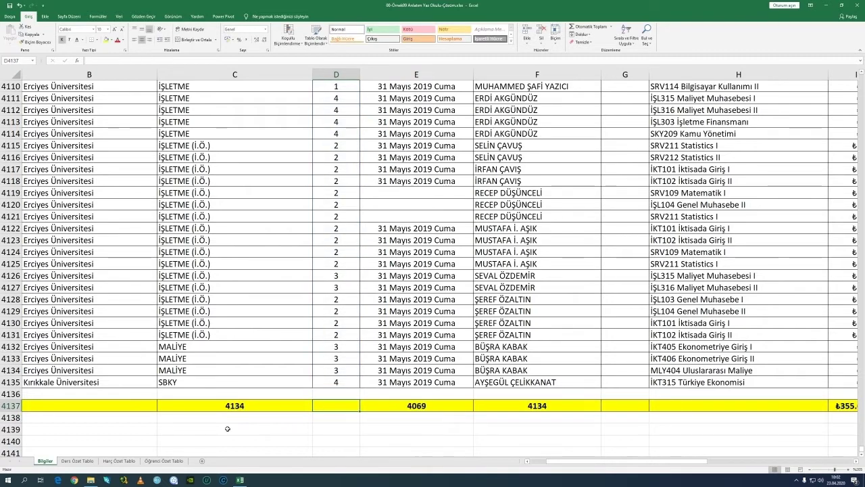
{"action": "key", "text": "Left"}
{"action": "key", "text": "ctrl+z"}
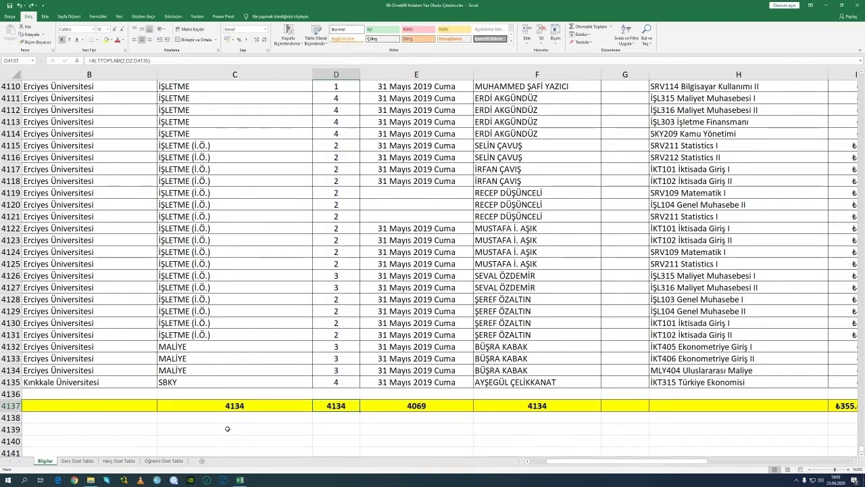
Step: Replace the C4137 formula with D4137's ALTTOPLAM using function number 2 over C2:C4135, leaving D4137 empty
{"action": "key", "text": "ctrl+x"}
{"action": "key", "text": "Left"}
{"action": "key", "text": "ctrl+v"}
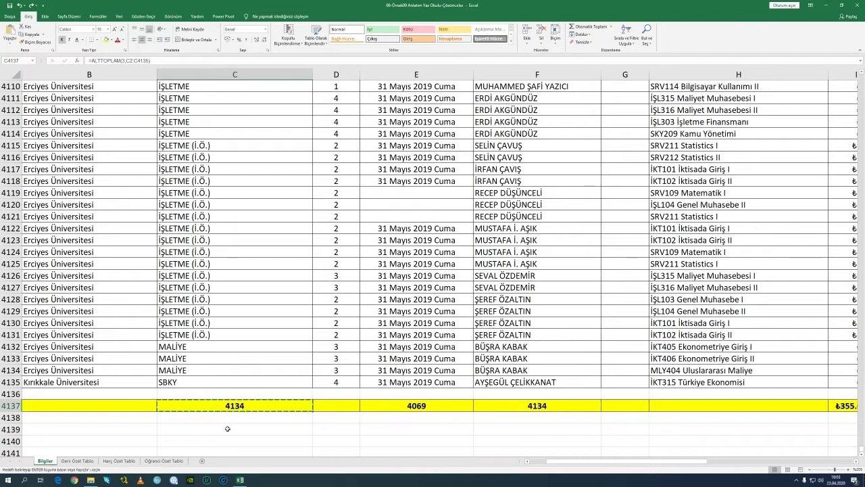
{"action": "key", "text": "Escape"}
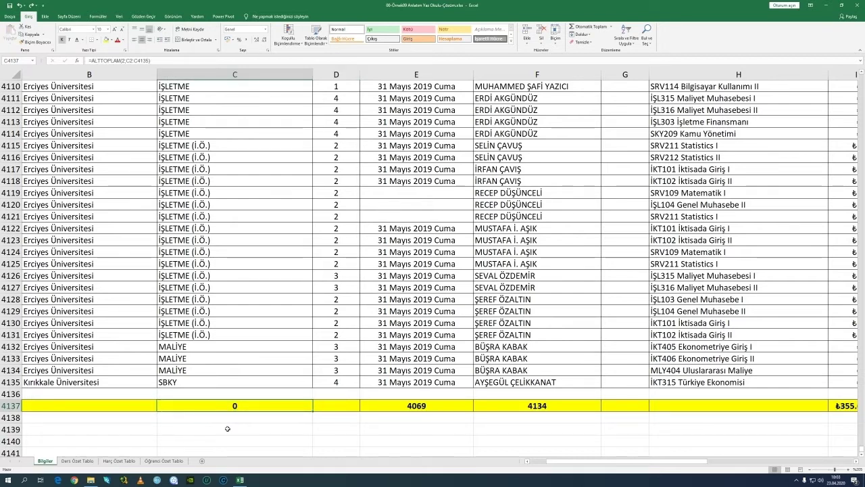
Step: Review the ALTTOPLAM formula in F4137 and the type of entries in the Adı Soyadı column above it
{"action": "key", "text": "Right"}
{"action": "key", "text": "Right"}
{"action": "key", "text": "Right"}
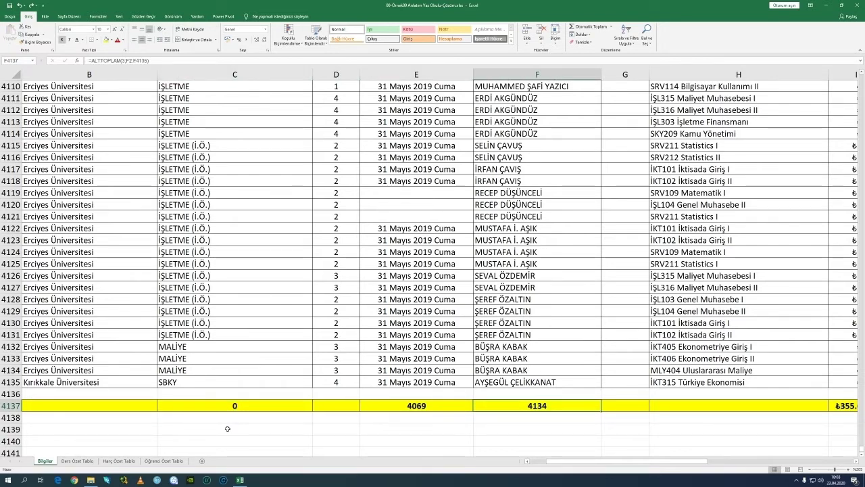
{"action": "key", "text": "Up"}
{"action": "key", "text": "Up"}
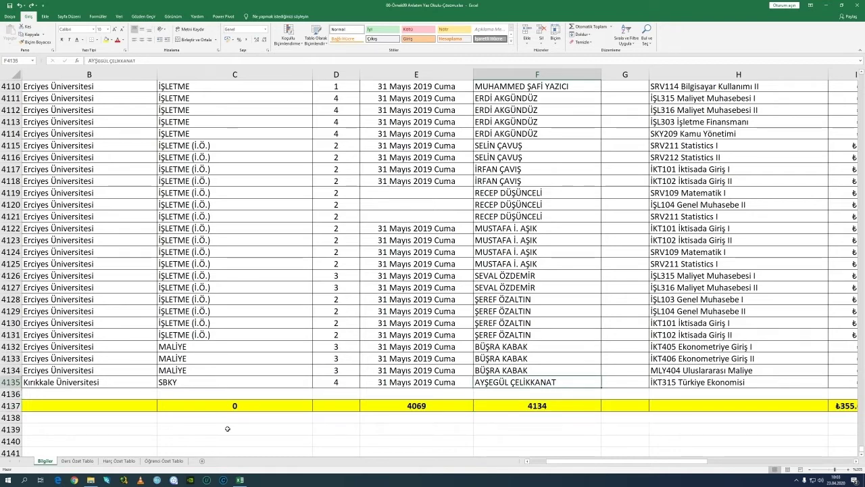
{"action": "scroll", "coordinate": [227, 429], "scroll_direction": "up", "scroll_amount": 20}
{"action": "scroll", "coordinate": [227, 429], "scroll_direction": "down", "scroll_amount": 6}
{"action": "key", "text": "ctrl+BackSpace"}
{"action": "key", "text": "Down"}
{"action": "key", "text": "Down"}
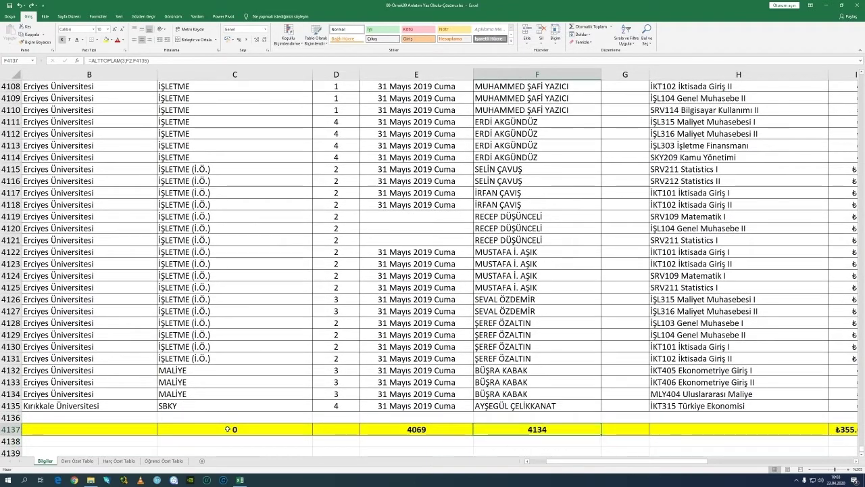
Step: Review the function number and range of the ALTTOPLAM formula in I4137 and examine the Ödediği Harç column up to its header
{"action": "key", "text": "Right"}
{"action": "key", "text": "Right"}
{"action": "key", "text": "Right"}
{"action": "key", "text": "F2"}
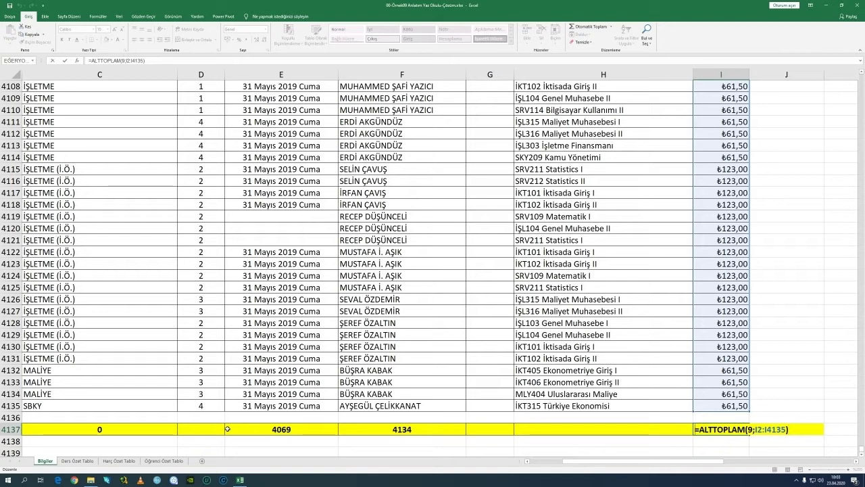
{"action": "key", "text": "Return"}
{"action": "key", "text": "Up"}
{"action": "key", "text": "Up"}
{"action": "key", "text": "Up"}
{"action": "key", "text": "Up"}
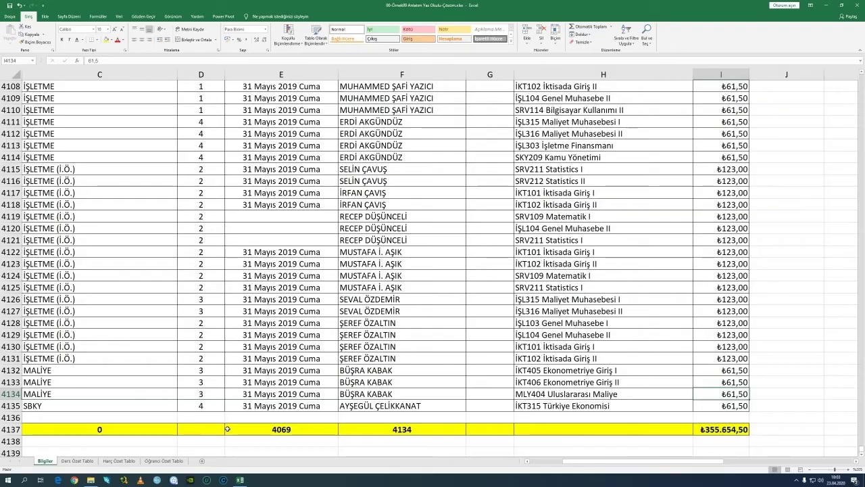
{"action": "key", "text": "ctrl+Up"}
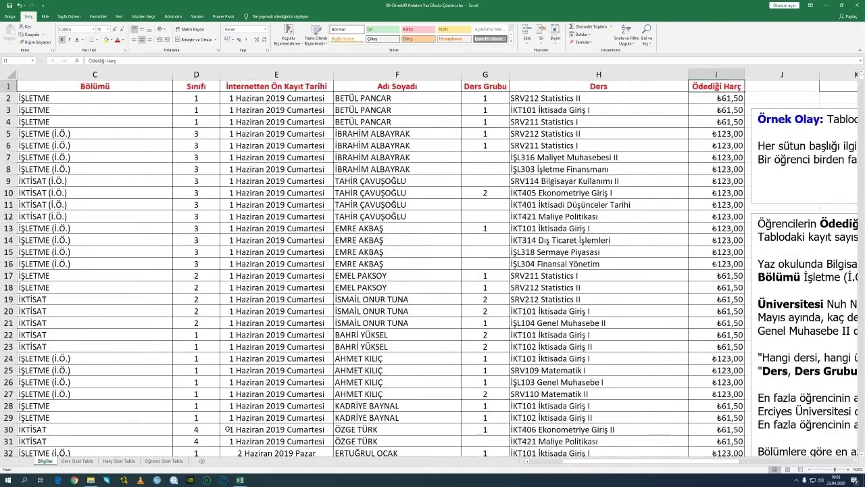
Step: Compare the Ödediği Harç subtotal in I4137 with the answer to the first question in the text box beside the table
{"action": "scroll", "coordinate": [230, 354], "scroll_direction": "down", "scroll_amount": 1, "text": "ctrl"}
{"action": "scroll", "coordinate": [229, 355], "scroll_direction": "down", "scroll_amount": 5, "text": "ctrl"}
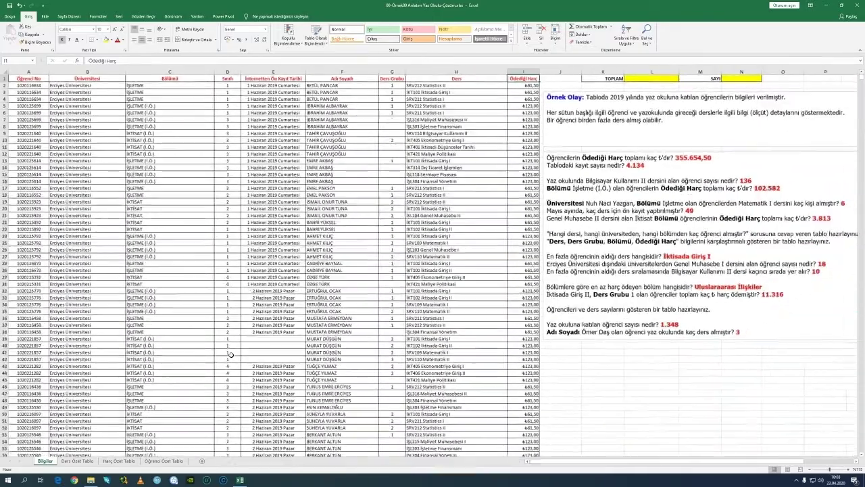
{"action": "scroll", "coordinate": [230, 355], "scroll_direction": "down", "scroll_amount": 1, "text": "ctrl"}
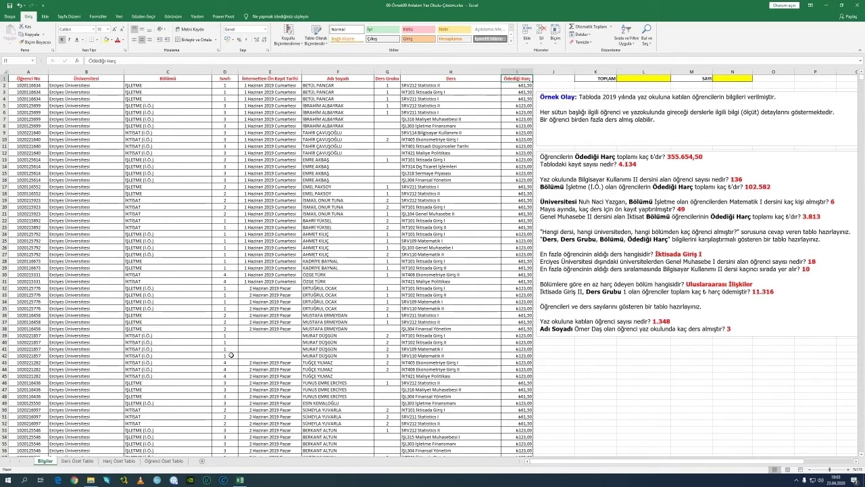
{"action": "key", "text": "ctrl+Down"}
{"action": "key", "text": "ctrl+Down"}
{"action": "key", "text": "Down"}
{"action": "key", "text": "Up"}
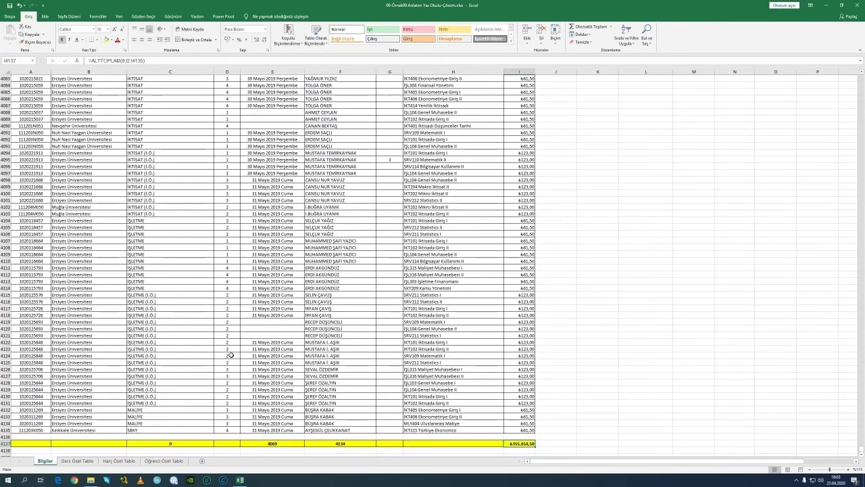
{"action": "key", "text": "ctrl+Up"}
{"action": "key", "text": "ctrl+Up"}
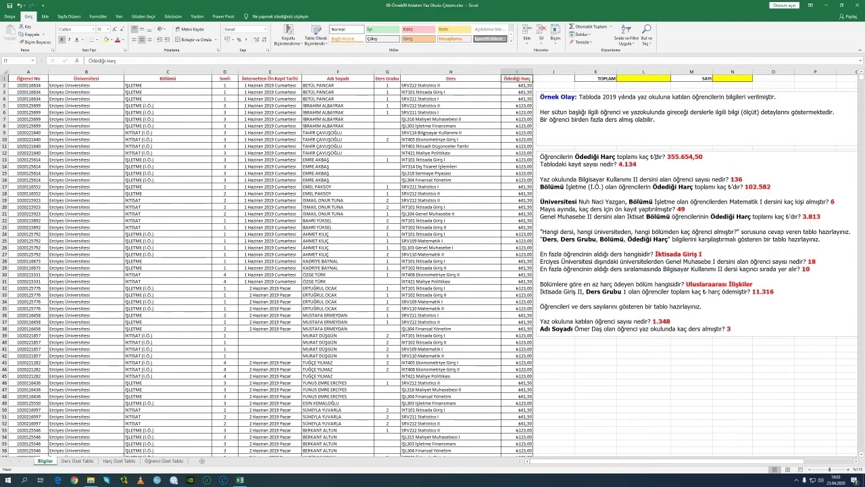
{"action": "double_click", "coordinate": [684, 157]}
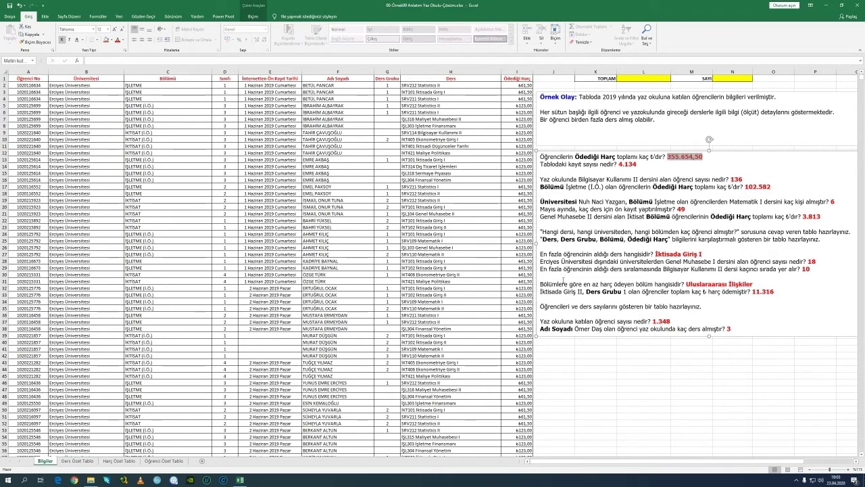
Step: Check the count formula in F4137 for the question about the number of records in the table
{"action": "left_click", "coordinate": [313, 175]}
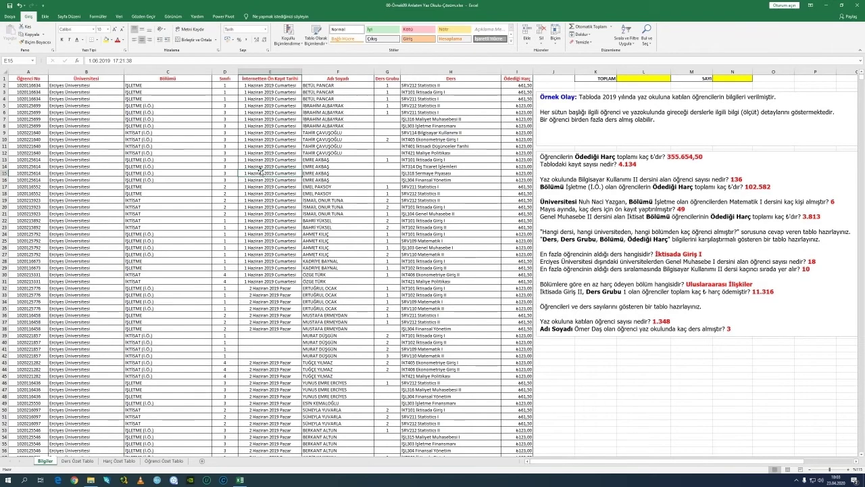
{"action": "key", "text": "ctrl+Down"}
{"action": "key", "text": "ctrl+Down"}
{"action": "key", "text": "F2"}
{"action": "key", "text": "Return"}
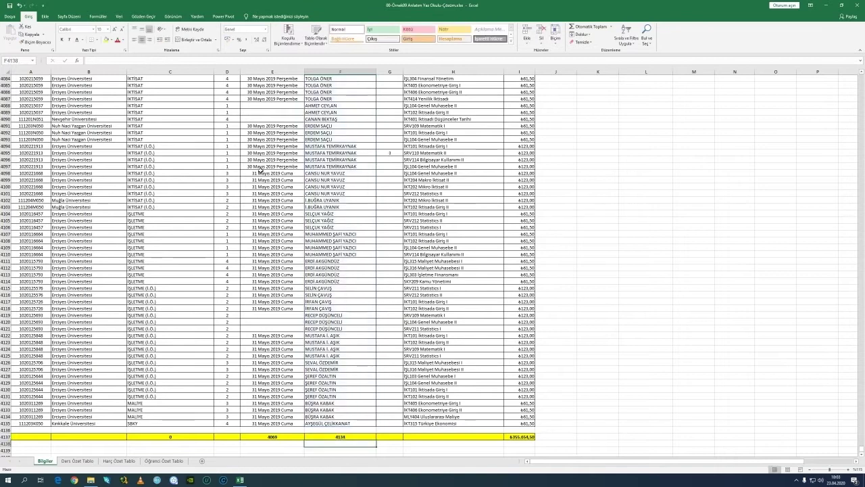
{"action": "key", "text": "Up"}
{"action": "key", "text": "Up"}
{"action": "key", "text": "Up"}
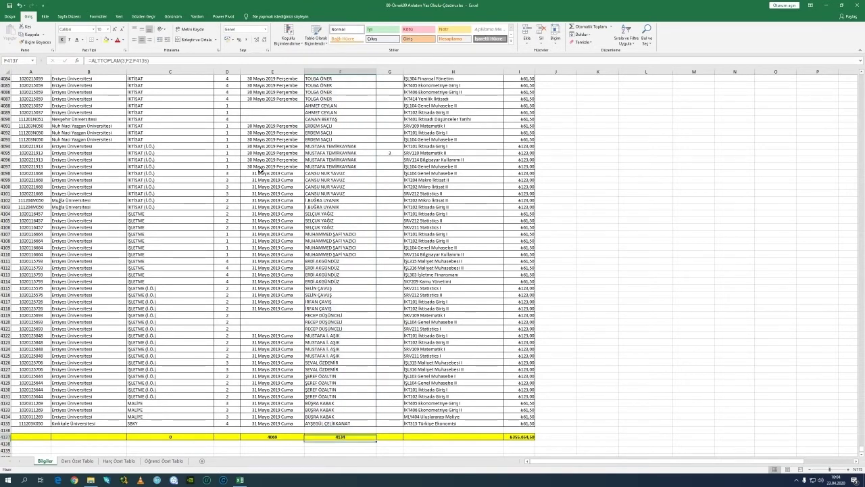
{"action": "key", "text": "ctrl+Up"}
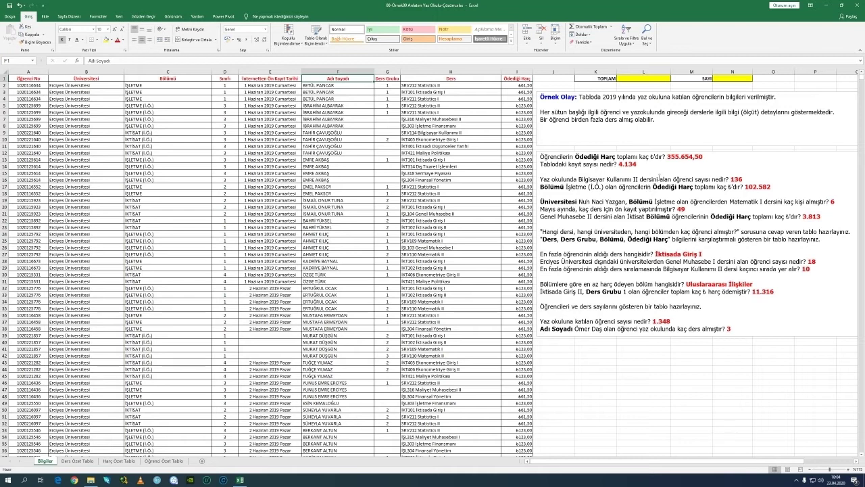
Step: Turn on filtering for the table and filter the Ders column to SRV114 Bilgisayar Kullanımı II only
{"action": "left_click", "coordinate": [625, 39]}
{"action": "left_click", "coordinate": [636, 79]}
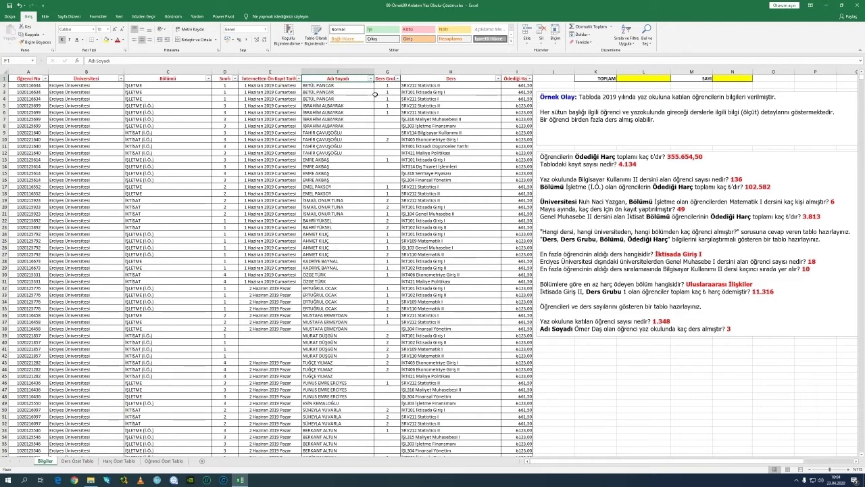
{"action": "left_click", "coordinate": [498, 79]}
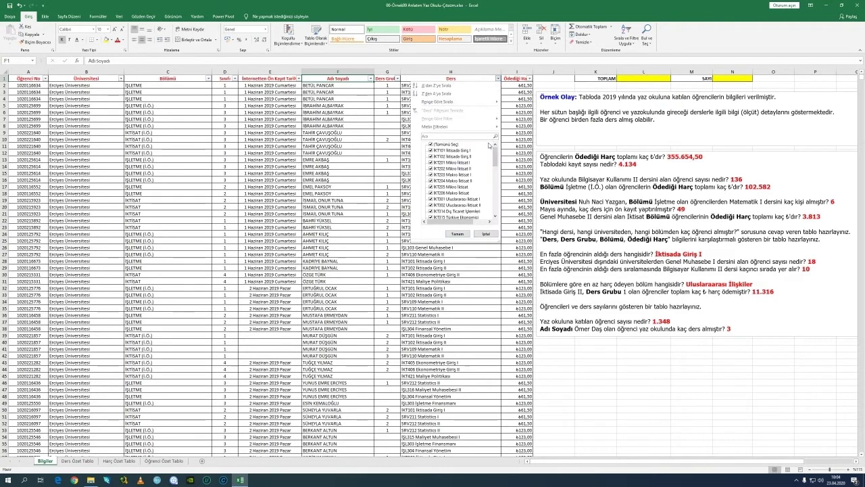
{"action": "left_click", "coordinate": [430, 144]}
{"action": "left_click_drag", "start_coordinate": [496, 162], "coordinate": [498, 209]}
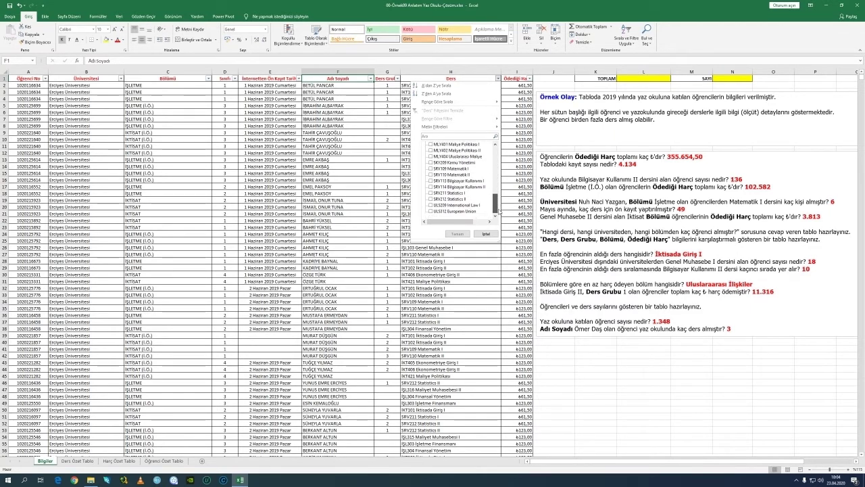
{"action": "left_click", "coordinate": [430, 188]}
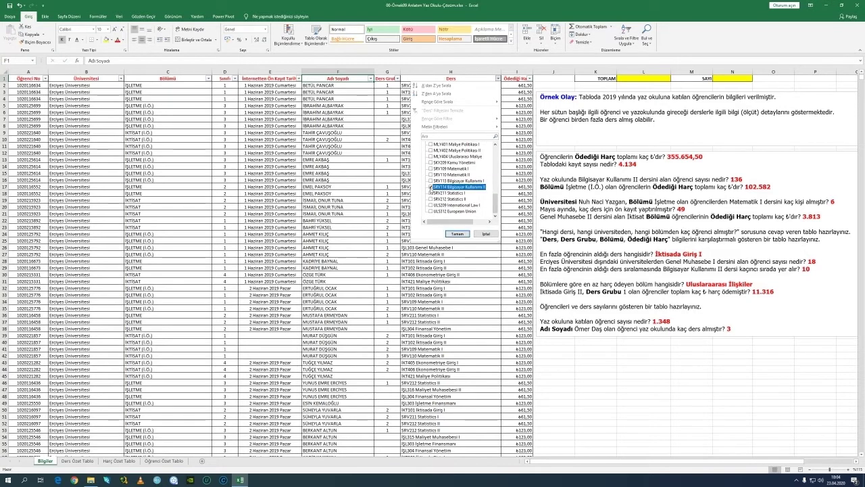
{"action": "left_click", "coordinate": [457, 234]}
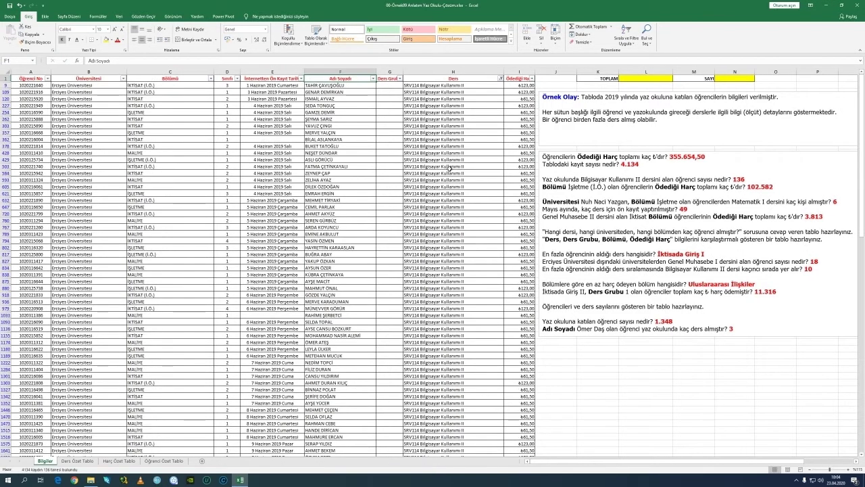
Step: Check the F4137 count under the filtered rows for the number of students taking Bilgisayar Kullanımı II
{"action": "left_click", "coordinate": [450, 126]}
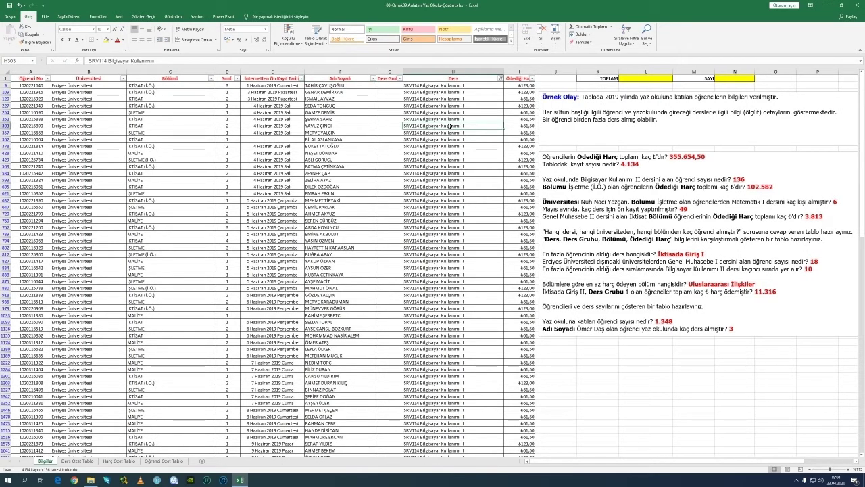
{"action": "key", "text": "ctrl+Down"}
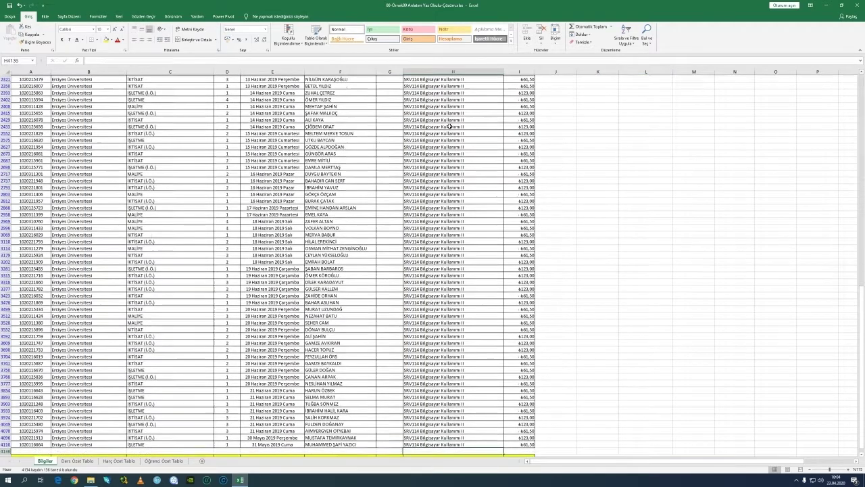
{"action": "key", "text": "Down"}
{"action": "key", "text": "Down"}
{"action": "key", "text": "Down"}
{"action": "key", "text": "Down"}
{"action": "key", "text": "Down"}
{"action": "key", "text": "Left"}
{"action": "key", "text": "Up"}
{"action": "key", "text": "Up"}
{"action": "key", "text": "Left"}
{"action": "key", "text": "Up"}
{"action": "key", "text": "Up"}
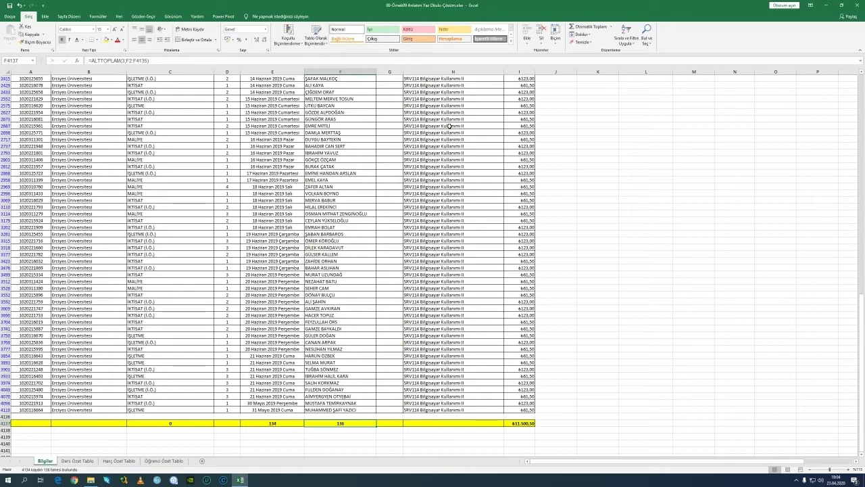
Step: Examine the filtered İnternetten Ön Kayıt Tarihi entries from bottom to top and return to the question list
{"action": "key", "text": "Left"}
{"action": "key", "text": "Up"}
{"action": "key", "text": "Up"}
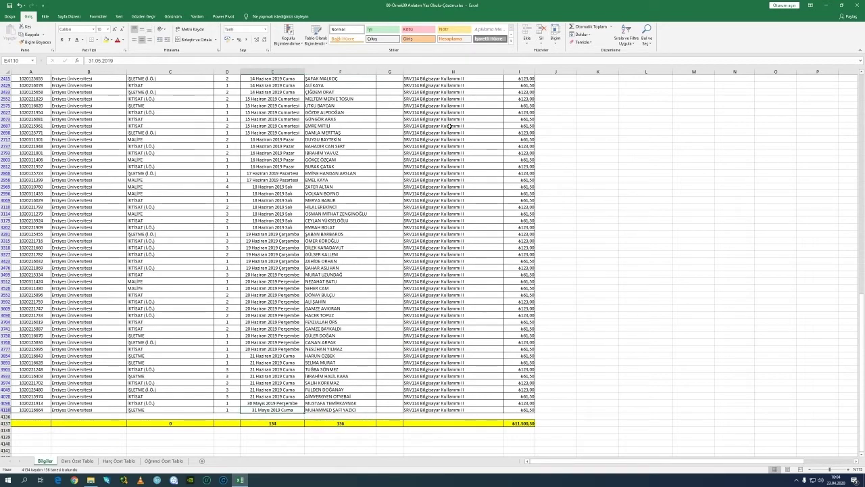
{"action": "key", "text": "Page_Up"}
{"action": "key", "text": "Page_Up"}
{"action": "key", "text": "Page_Up"}
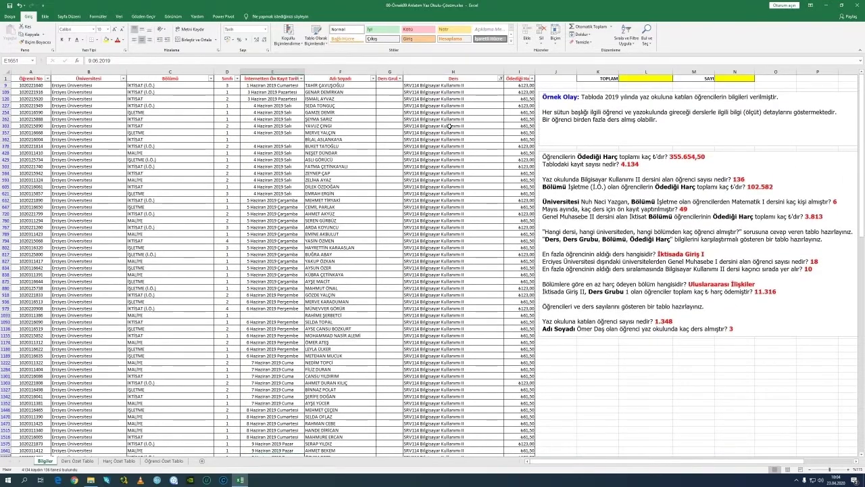
Step: Go through the rows filtered to Bilgisayar Kullanımı II and examine the ALTTOPLAM count formula in F4137
{"action": "key", "text": "Page_Down"}
{"action": "key", "text": "Page_Down"}
{"action": "key", "text": "Page_Up"}
{"action": "key", "text": "Page_Up"}
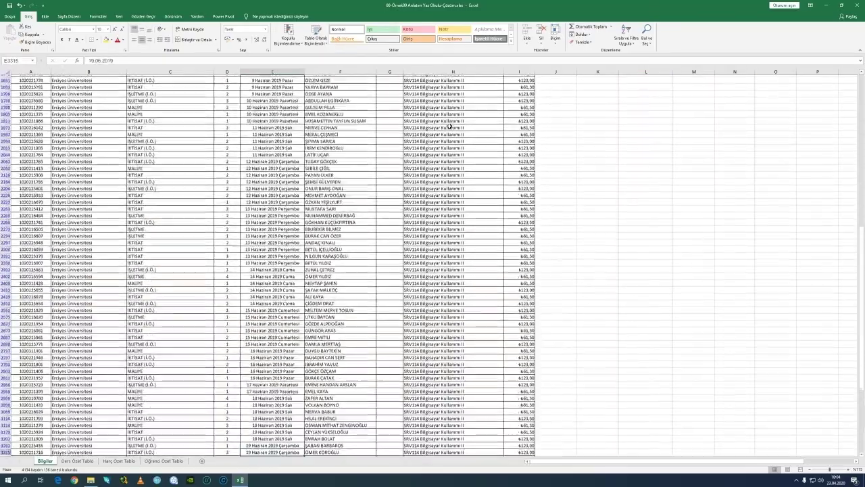
{"action": "key", "text": "Page_Down"}
{"action": "key", "text": "Page_Up"}
{"action": "key", "text": "Page_Down"}
{"action": "key", "text": "Page_Down"}
{"action": "key", "text": "Up"}
{"action": "key", "text": "Up"}
{"action": "key", "text": "Up"}
{"action": "key", "text": "Up"}
{"action": "key", "text": "Up"}
{"action": "key", "text": "Up"}
{"action": "key", "text": "Up"}
{"action": "key", "text": "Up"}
{"action": "key", "text": "Up"}
{"action": "key", "text": "Up"}
{"action": "key", "text": "Up"}
{"action": "key", "text": "Up"}
{"action": "key", "text": "Up"}
{"action": "key", "text": "Up"}
{"action": "key", "text": "Up"}
{"action": "key", "text": "Up"}
{"action": "key", "text": "Up"}
{"action": "key", "text": "Up"}
{"action": "key", "text": "Up"}
{"action": "key", "text": "Up"}
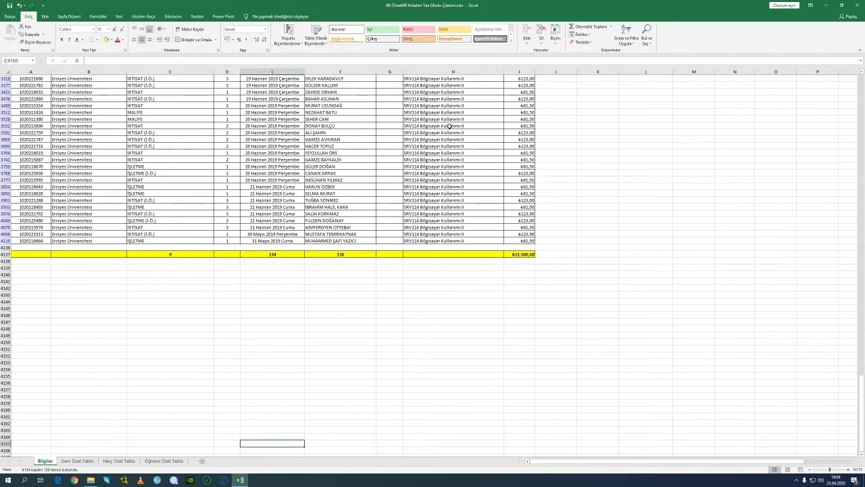
{"action": "key", "text": "Up"}
{"action": "key", "text": "Up"}
{"action": "key", "text": "Up"}
{"action": "key", "text": "Up"}
{"action": "key", "text": "Up"}
{"action": "key", "text": "Right"}
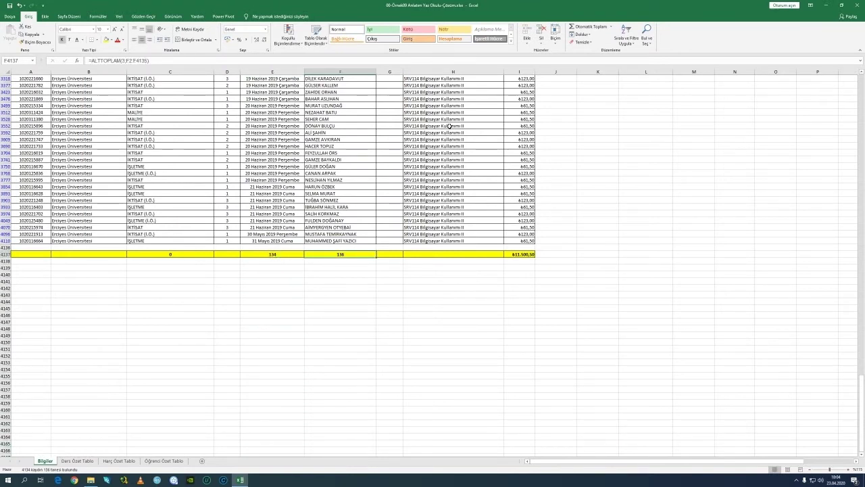
{"action": "key", "text": "F2"}
{"action": "key", "text": "ctrl+Up"}
{"action": "key", "text": "ctrl+Up"}
{"action": "key", "text": "ctrl+Up"}
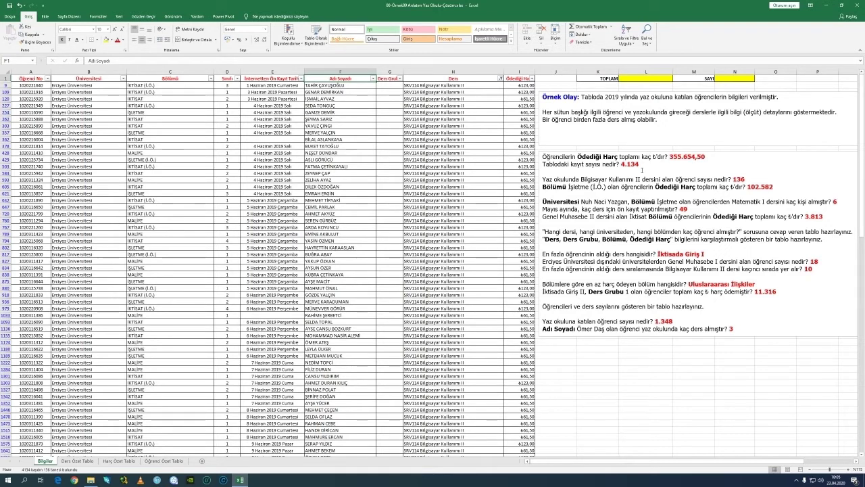
Step: Look at the last filtered entry in the Adı Soyadı column and return to the header row
{"action": "left_click", "coordinate": [329, 206]}
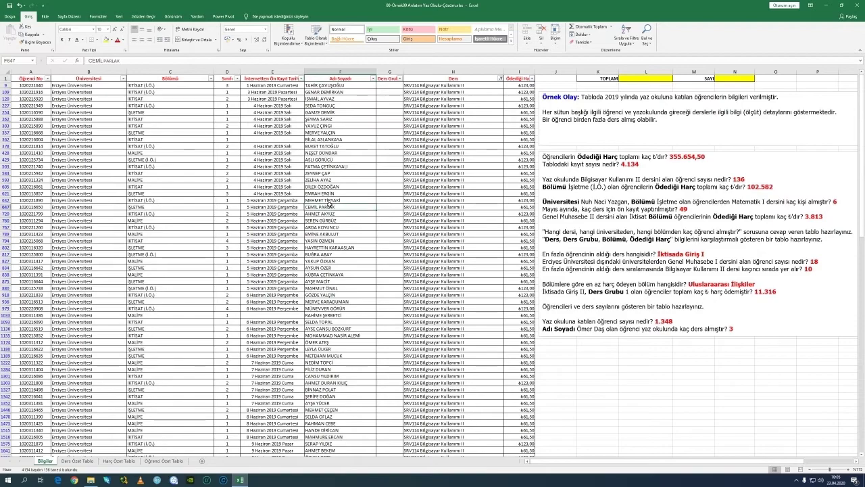
{"action": "key", "text": "ctrl+Down"}
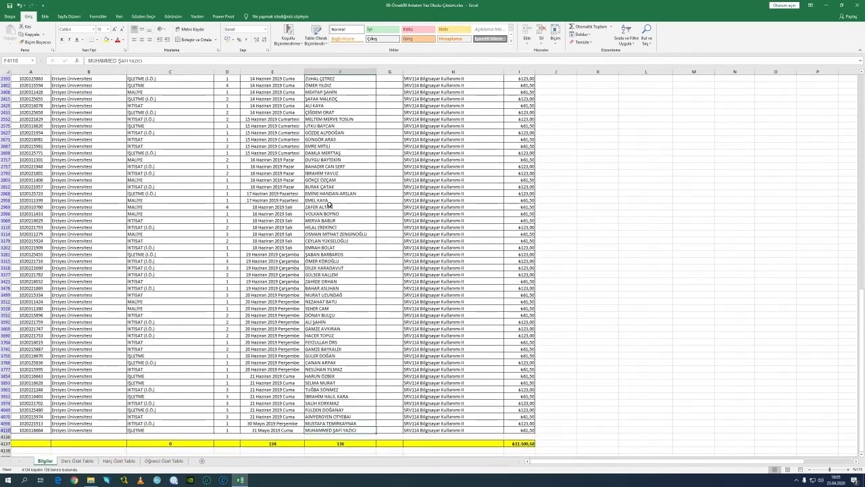
{"action": "key", "text": "ctrl+Up"}
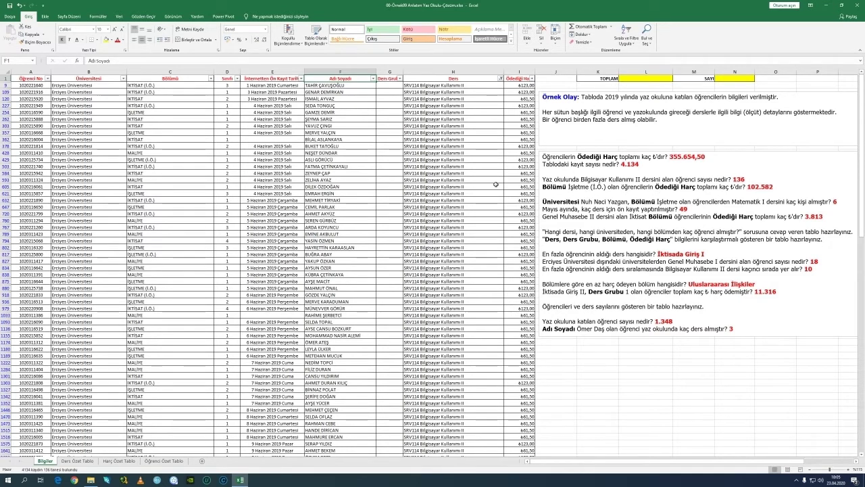
Step: Show all courses again in the Ders column and filter the Bölümü column to İŞLETME (İ.Ö.) only
{"action": "left_click", "coordinate": [501, 78]}
{"action": "left_click", "coordinate": [443, 145]}
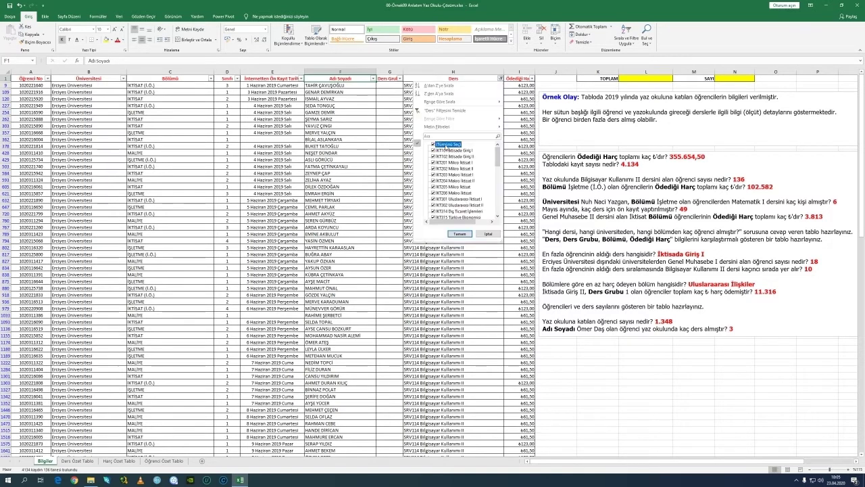
{"action": "left_click", "coordinate": [459, 234]}
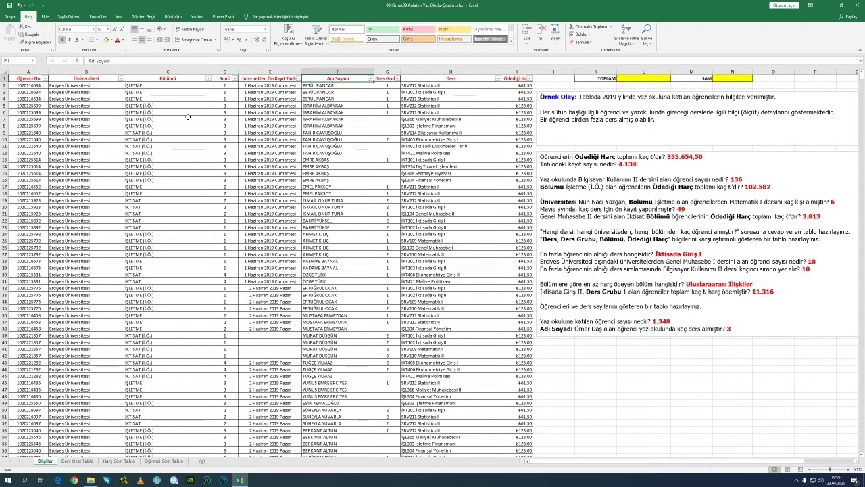
{"action": "left_click", "coordinate": [208, 79]}
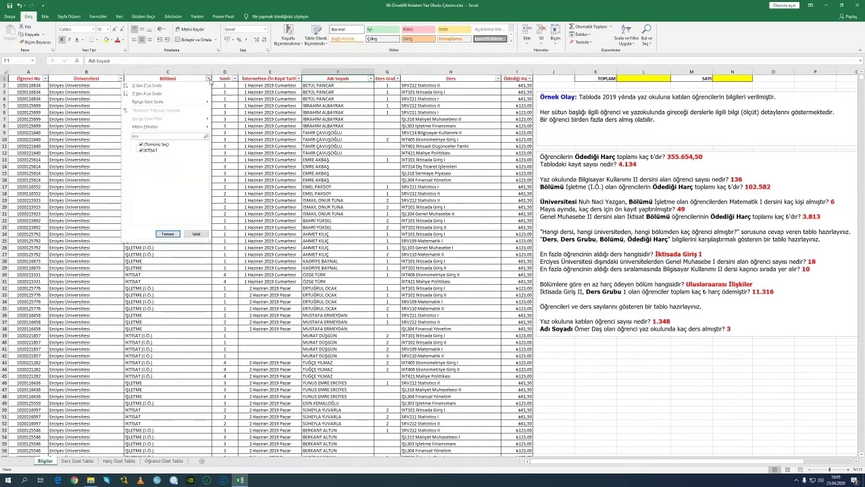
{"action": "left_click", "coordinate": [157, 144]}
{"action": "left_click", "coordinate": [155, 168]}
{"action": "left_click", "coordinate": [167, 234]}
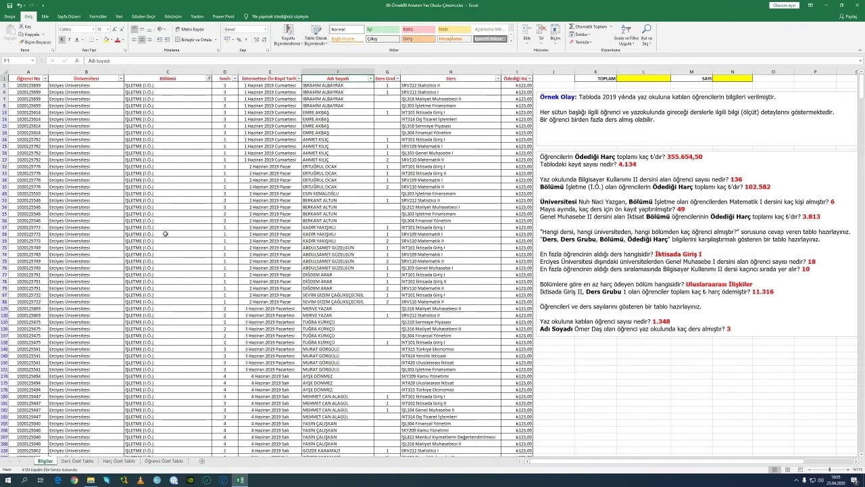
Step: Check the Ödediği Harç subtotal in I4137 for the İŞLETME (İ.Ö.) students and return to the matching question
{"action": "left_click", "coordinate": [506, 136]}
{"action": "key", "text": "ctrl+Down"}
{"action": "key", "text": "ctrl+Down"}
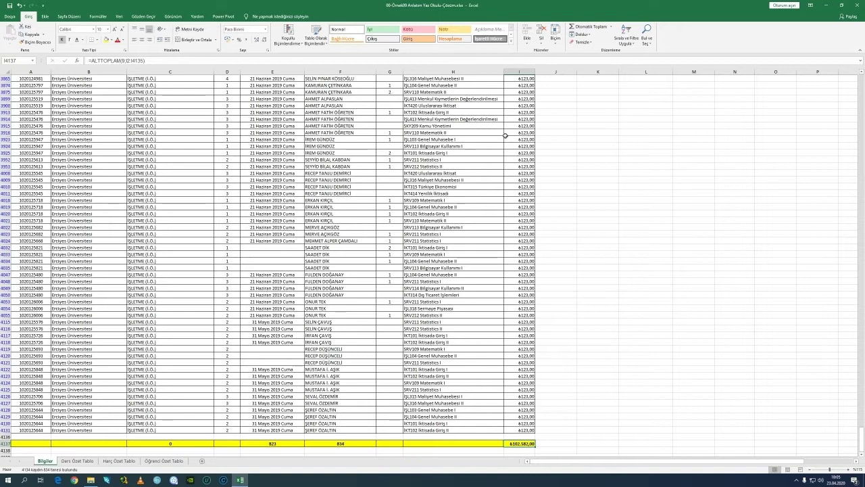
{"action": "key", "text": "Up"}
{"action": "key", "text": "Up"}
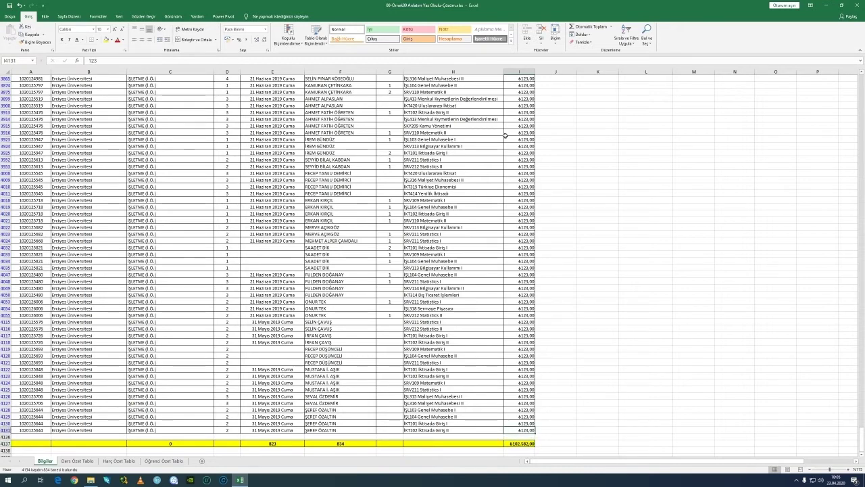
{"action": "key", "text": "ctrl+Up"}
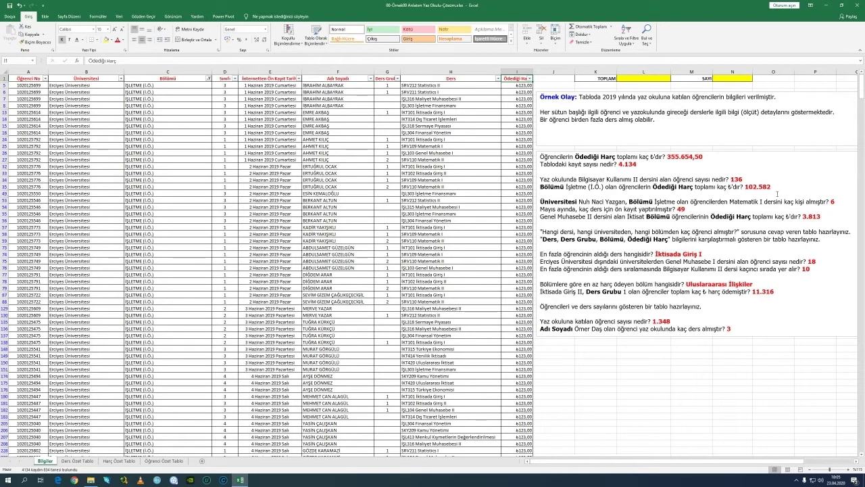
{"action": "left_click", "coordinate": [773, 187]}
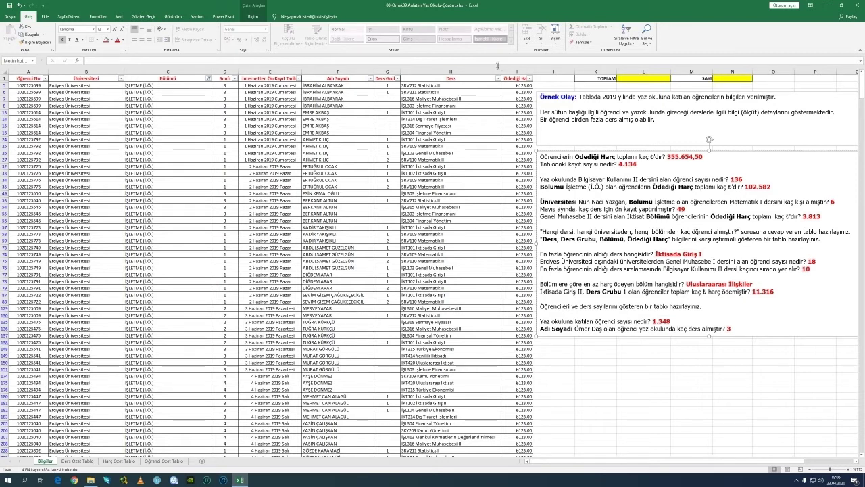
Step: Show all departments again in the Bölümü column and filter the Üniversitesi column to Nuh Naci Yazgan Üniversitesi only
{"action": "left_click", "coordinate": [208, 78]}
{"action": "left_click", "coordinate": [141, 144]}
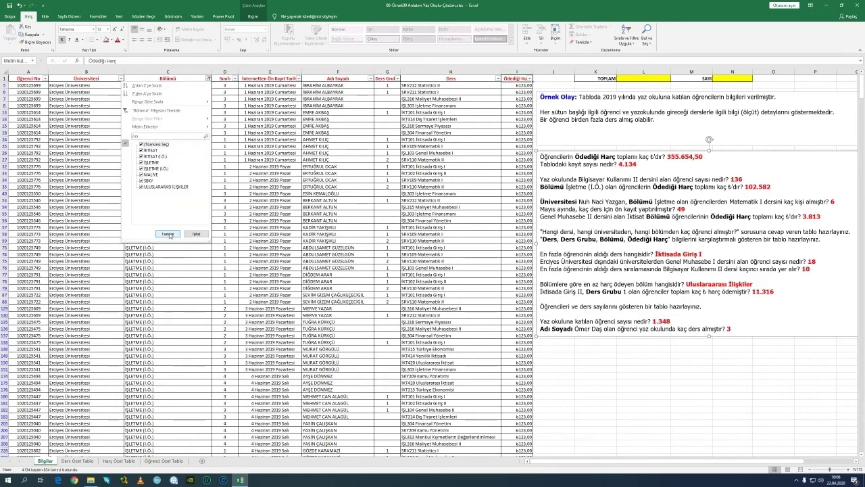
{"action": "left_click", "coordinate": [167, 233]}
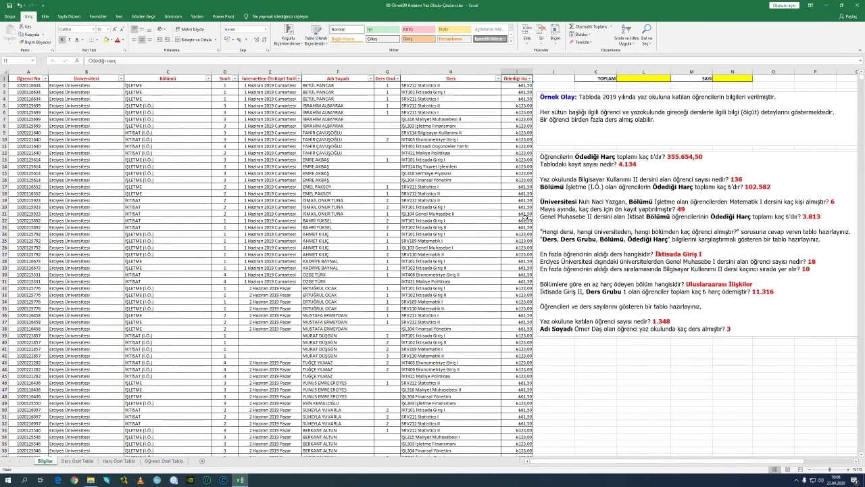
{"action": "left_click", "coordinate": [122, 78]}
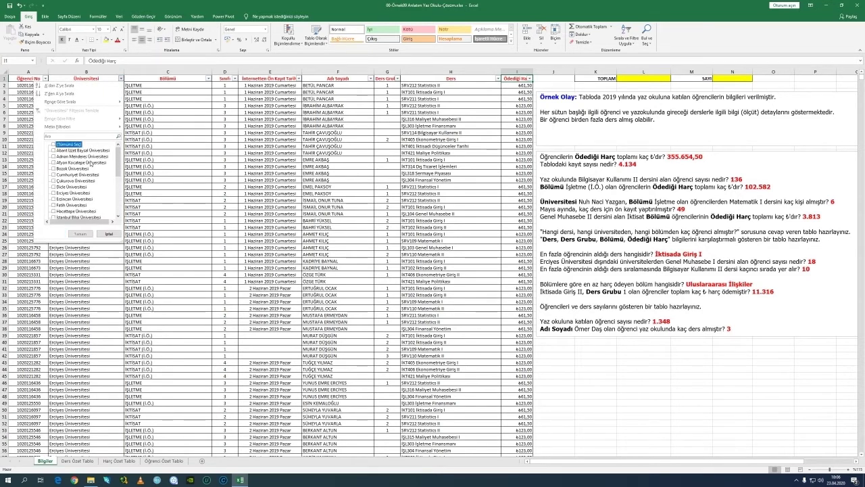
{"action": "left_click_drag", "start_coordinate": [119, 169], "coordinate": [119, 194]}
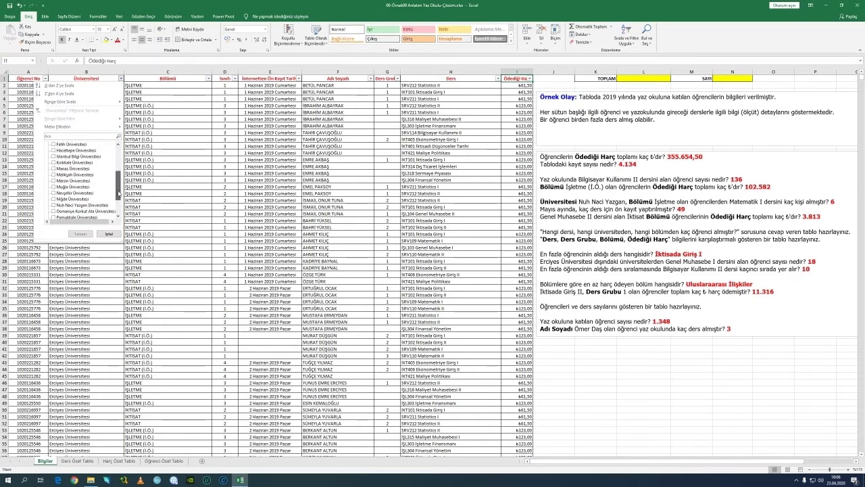
{"action": "left_click", "coordinate": [54, 205]}
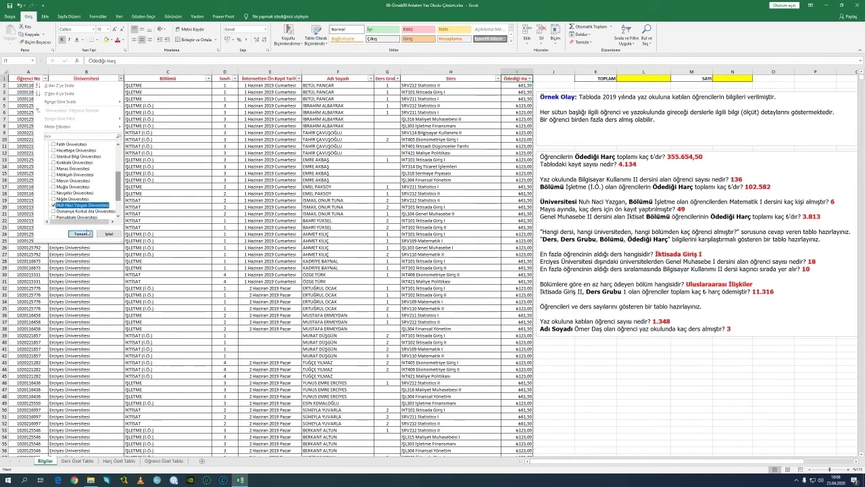
{"action": "left_click", "coordinate": [81, 233]}
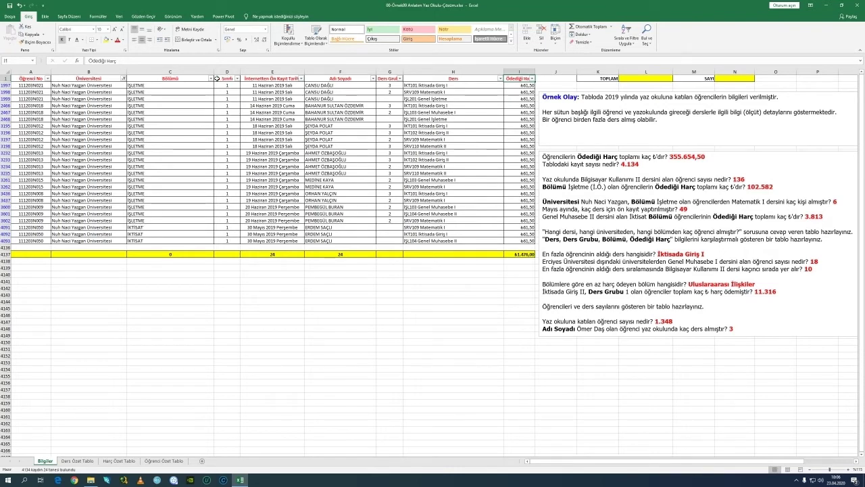
Step: Narrow the Nuh Naci Yazgan rows to the İŞLETME department in the Bölümü column
{"action": "left_click", "coordinate": [210, 79]}
{"action": "left_click", "coordinate": [156, 146]}
{"action": "left_click", "coordinate": [151, 158]}
{"action": "left_click", "coordinate": [170, 234]}
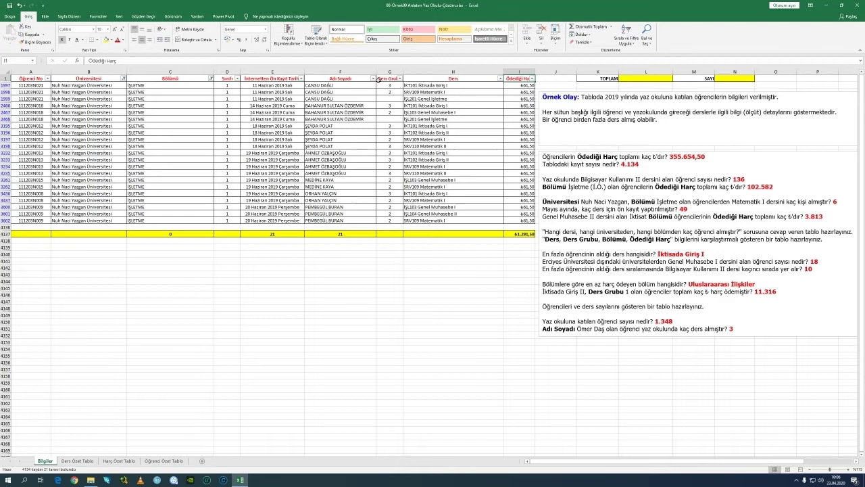
Step: Filter the Ders column to SRV109 Matematik I only and check the student count in F4137
{"action": "left_click", "coordinate": [500, 79]}
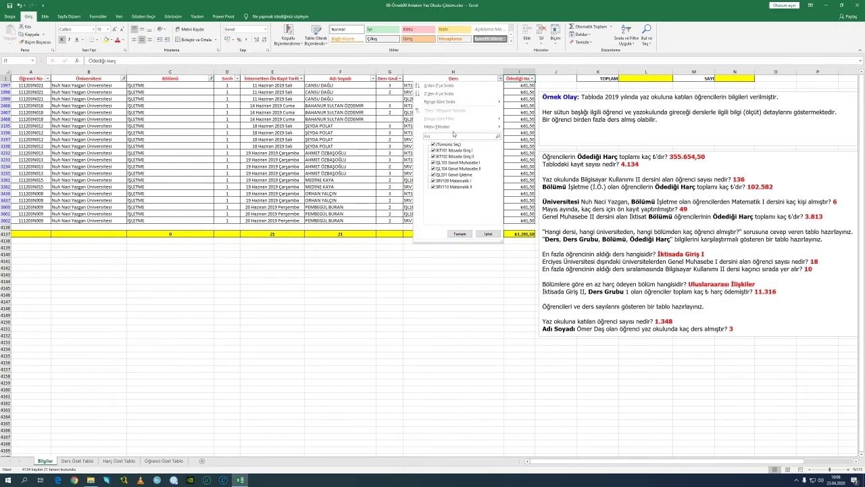
{"action": "left_click", "coordinate": [438, 145]}
{"action": "left_click", "coordinate": [448, 181]}
{"action": "left_click", "coordinate": [459, 234]}
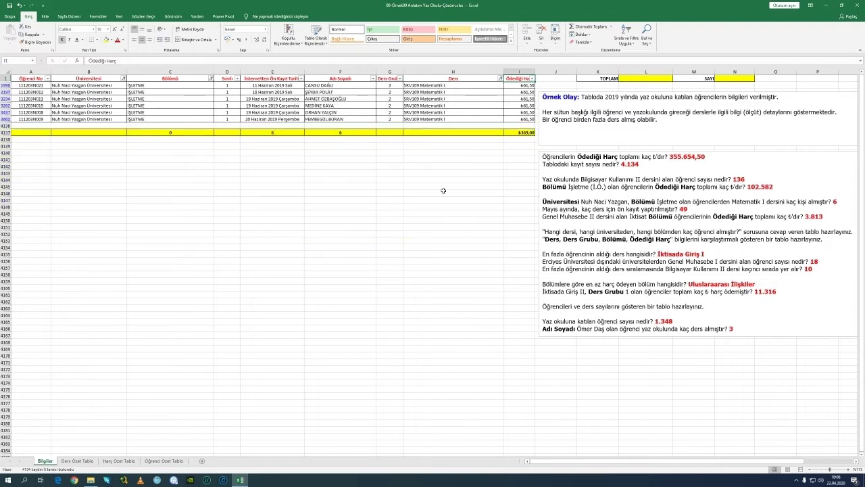
{"action": "left_click", "coordinate": [334, 132]}
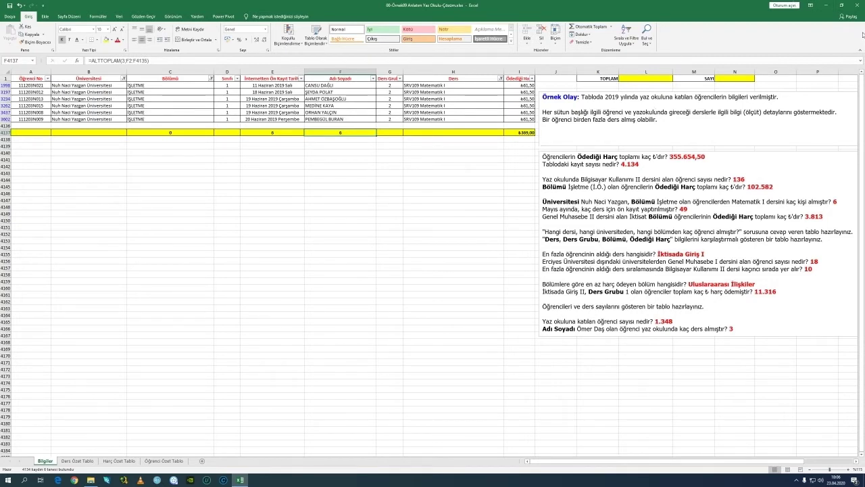
Step: Clear all filters from the table and filter the İnternetten Ön Kayıt Tarihi column to Mayıs 2019 only
{"action": "left_click", "coordinate": [627, 38]}
{"action": "left_click", "coordinate": [632, 84]}
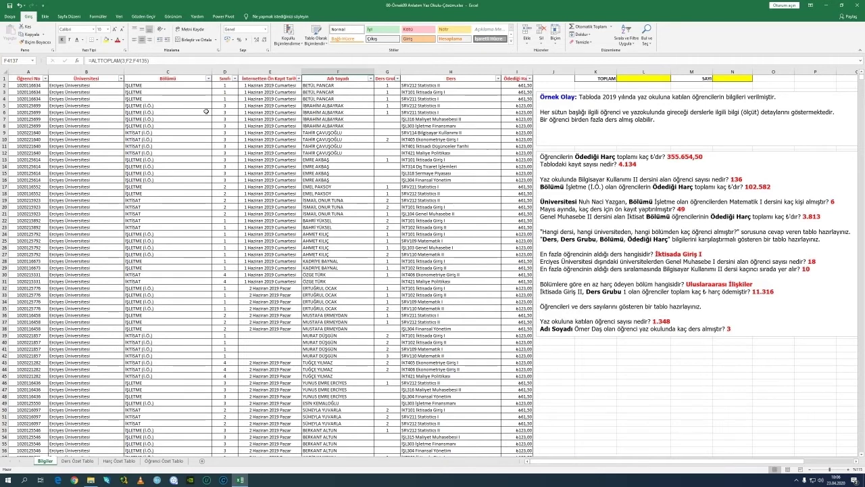
{"action": "left_click", "coordinate": [298, 78]}
{"action": "left_click", "coordinate": [232, 144]}
{"action": "left_click", "coordinate": [238, 156]}
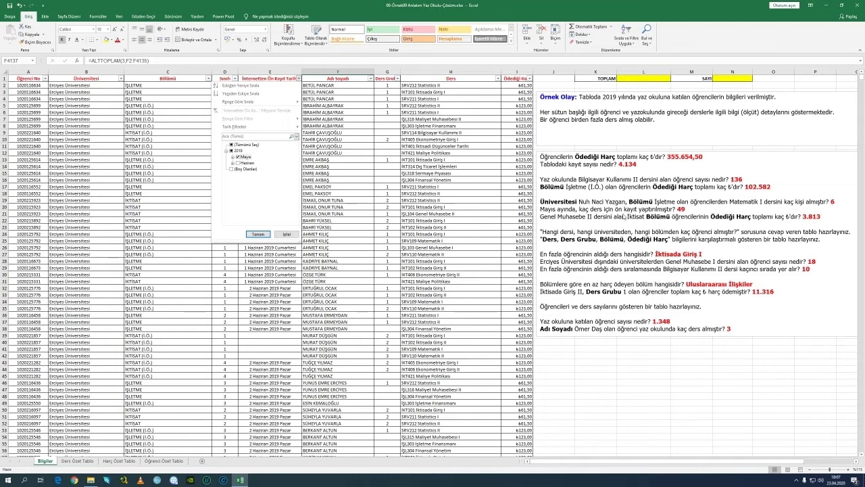
{"action": "left_click", "coordinate": [269, 234]}
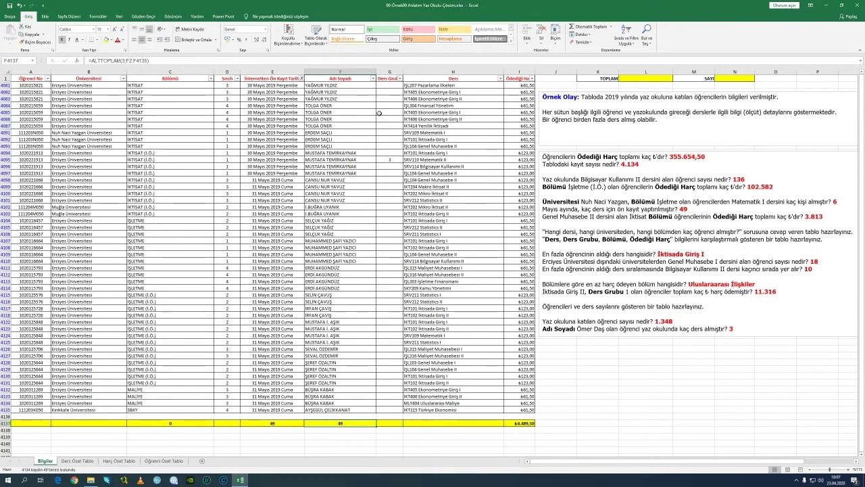
Step: Examine the Ders entries of the May pre-registrations and highlight Genel Muhasebe in the next question
{"action": "left_click_drag", "start_coordinate": [420, 86], "coordinate": [446, 261]}
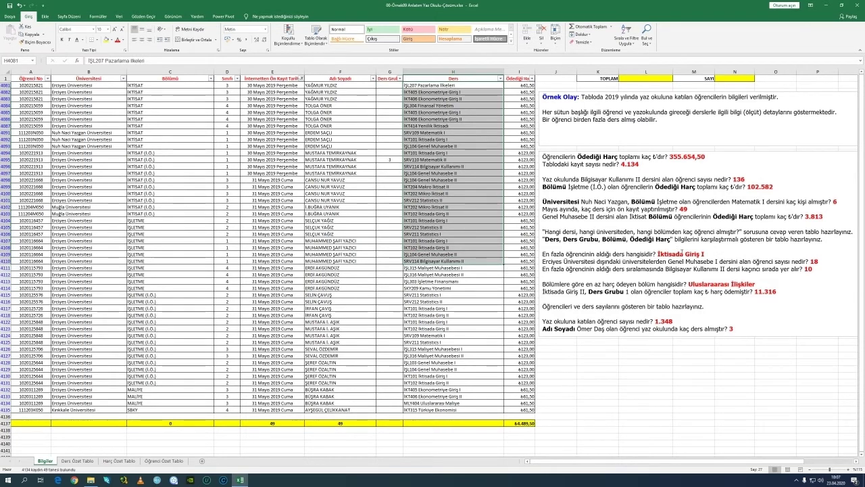
{"action": "left_click", "coordinate": [697, 211]}
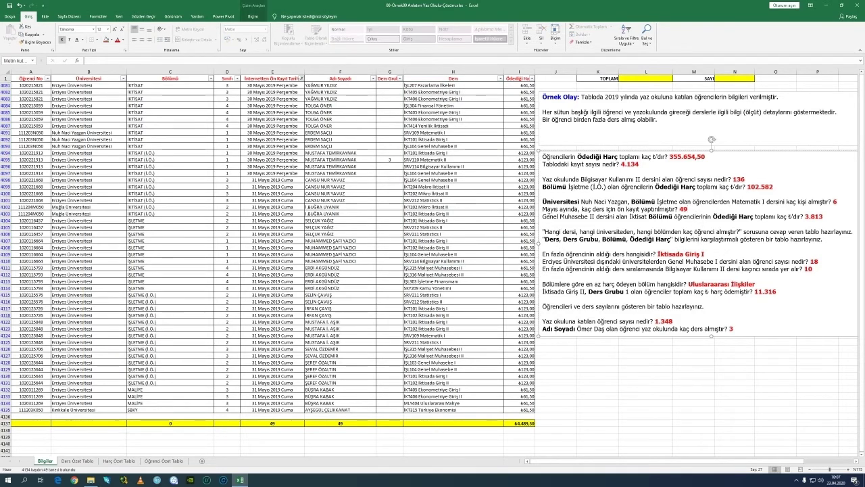
{"action": "left_click_drag", "start_coordinate": [542, 217], "coordinate": [591, 217]}
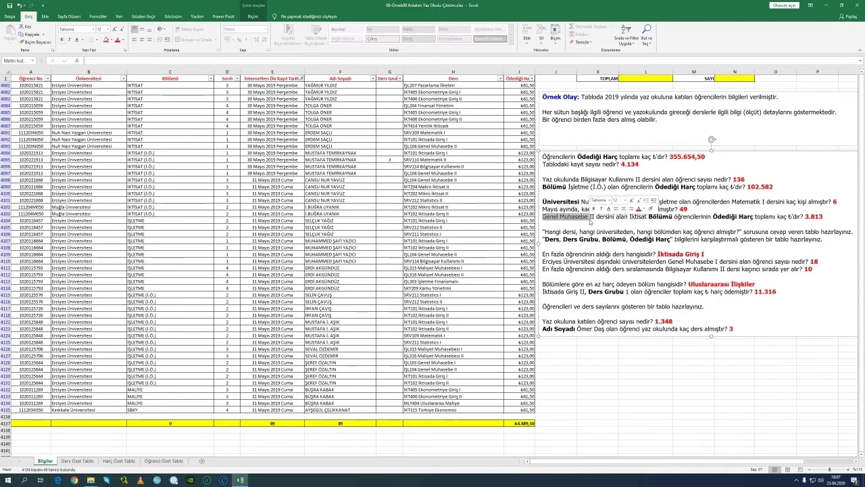
Step: Show all dates again in the İnternetten Ön Kayıt Tarihi column
{"action": "left_click", "coordinate": [303, 79]}
{"action": "left_click", "coordinate": [236, 145]}
{"action": "left_click", "coordinate": [260, 234]}
{"action": "left_click", "coordinate": [449, 139]}
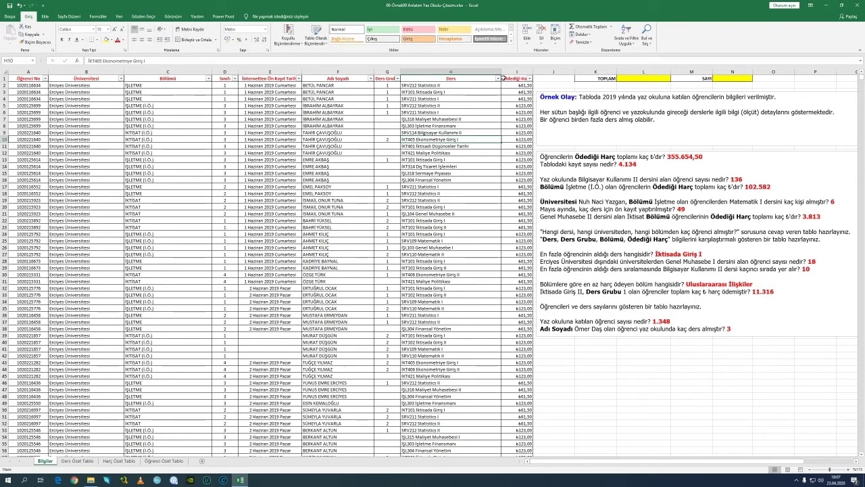
Step: Filter the Ders column to İŞL104 Genel Muhasebe II only
{"action": "left_click", "coordinate": [499, 78]}
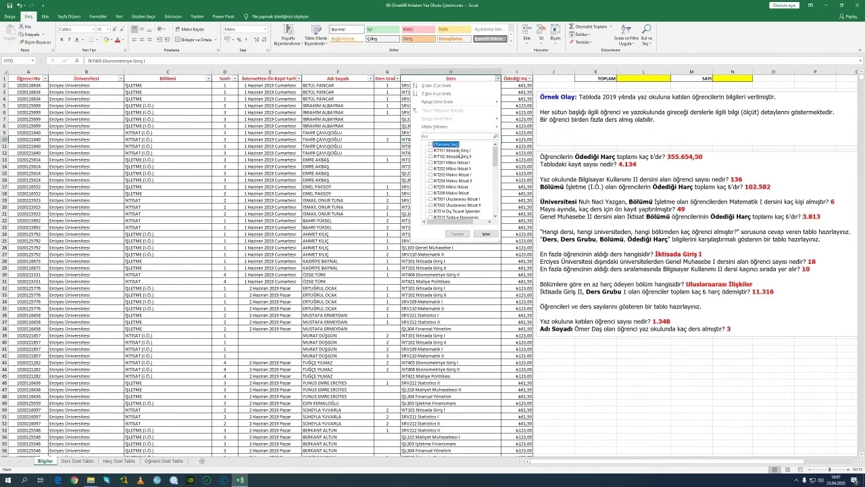
{"action": "scroll", "coordinate": [492, 200], "scroll_direction": "down", "scroll_amount": 4}
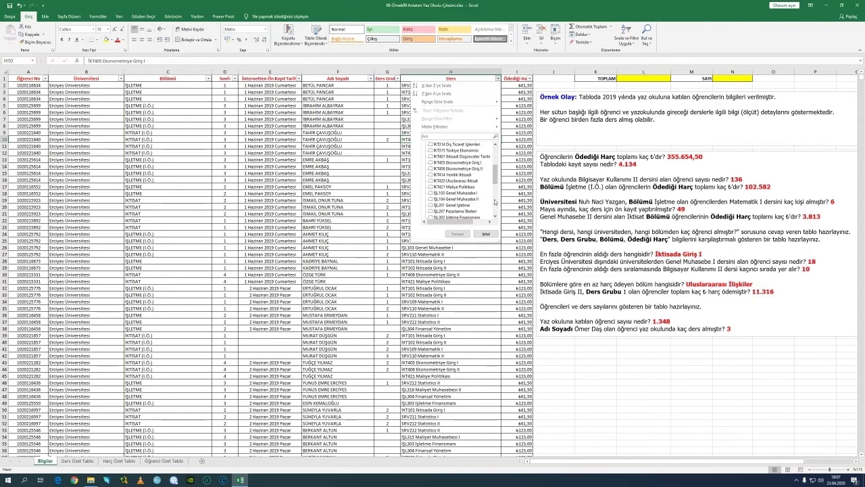
{"action": "left_click", "coordinate": [463, 199]}
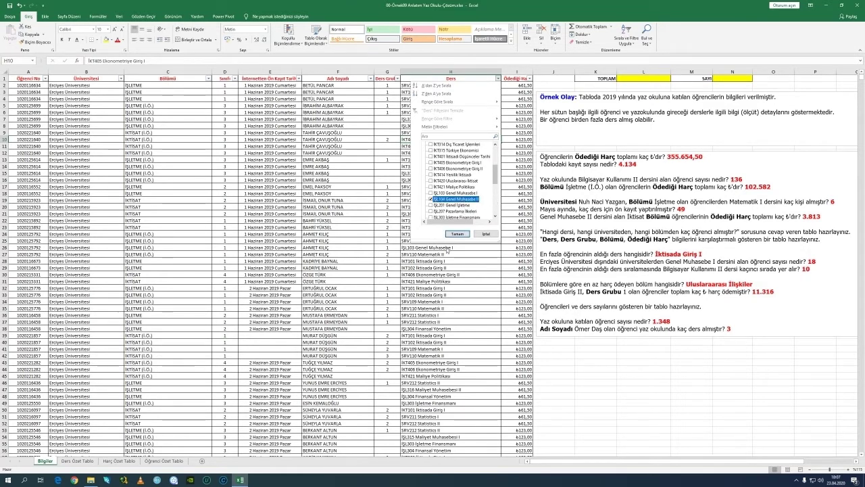
{"action": "left_click", "coordinate": [458, 234]}
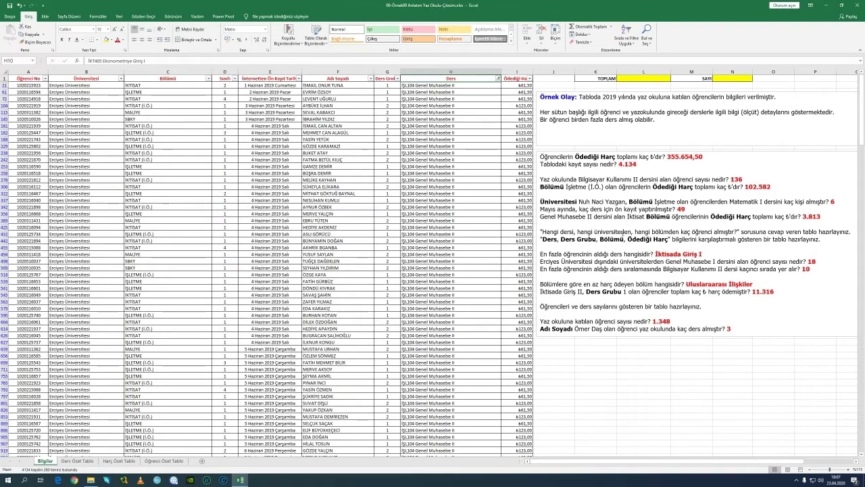
Step: Filter the Bölümü column to İKTİSAT only
{"action": "left_click", "coordinate": [208, 79]}
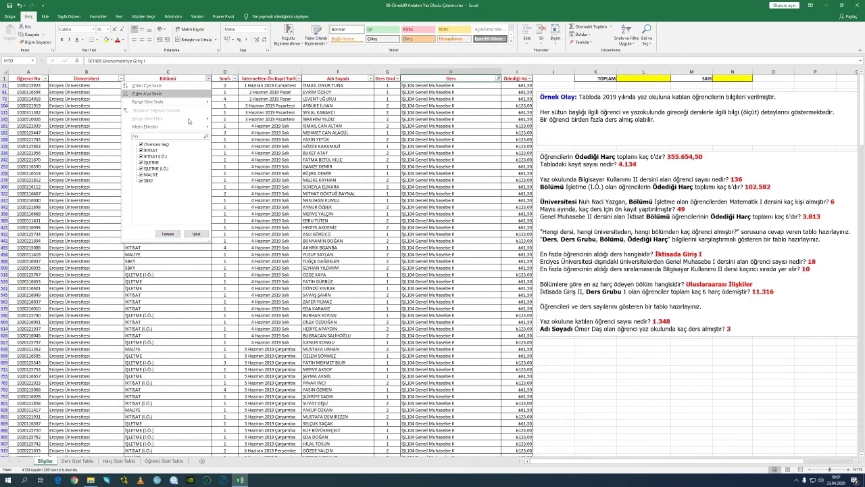
{"action": "left_click", "coordinate": [142, 144]}
{"action": "left_click", "coordinate": [141, 150]}
{"action": "left_click", "coordinate": [166, 233]}
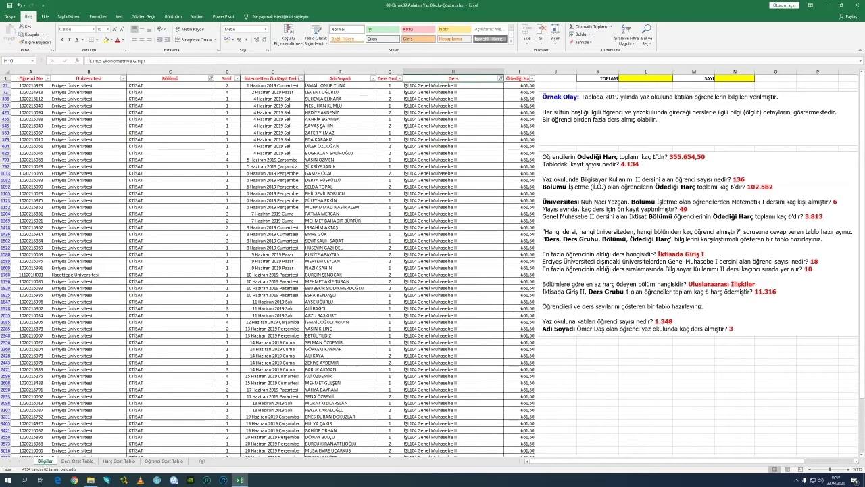
Step: Check the end of the filtered Ödediği Harç column and compare it with the answer to the Genel Muhasebe II question
{"action": "left_click", "coordinate": [524, 142]}
{"action": "key", "text": "ctrl+Down"}
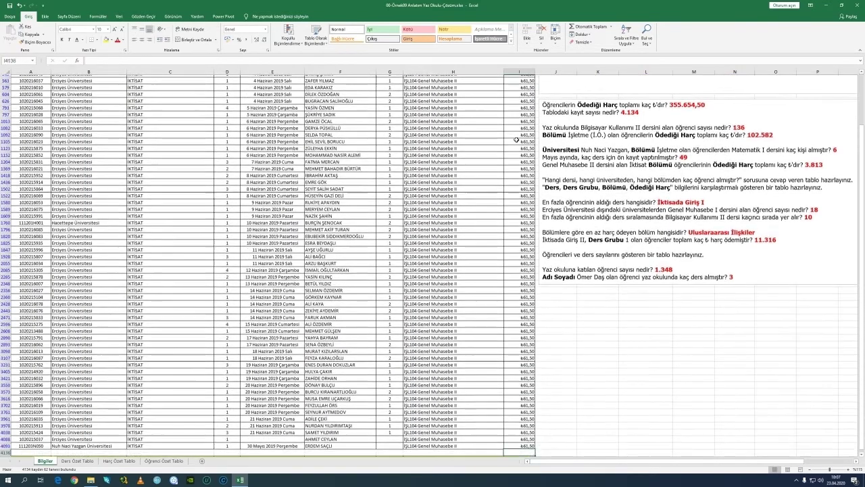
{"action": "key", "text": "Up"}
{"action": "key", "text": "Up"}
{"action": "key", "text": "Up"}
{"action": "key", "text": "Up"}
{"action": "key", "text": "ctrl+Up"}
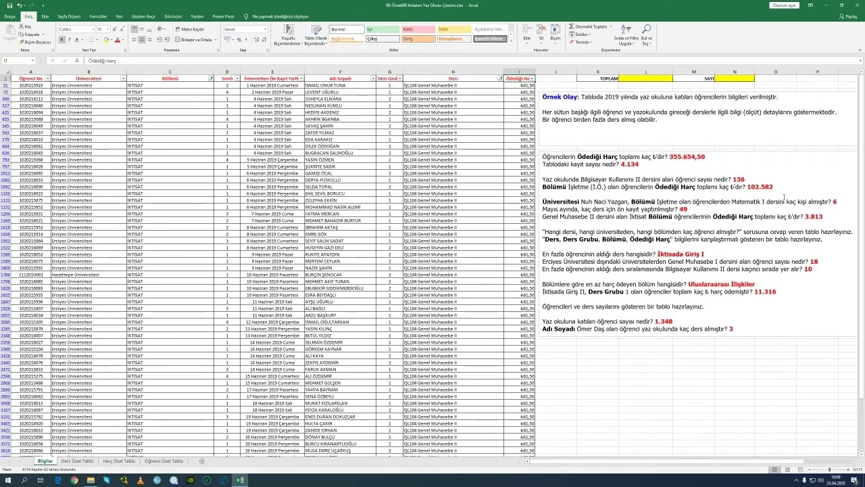
{"action": "left_click", "coordinate": [819, 217]}
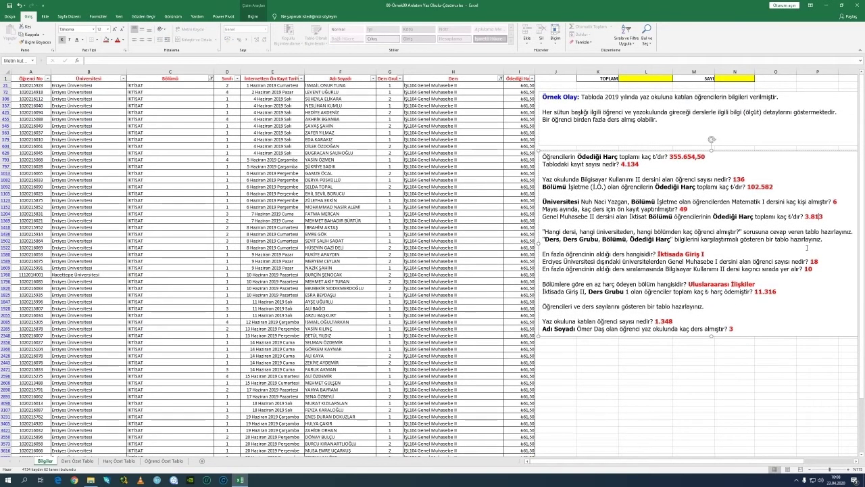
Step: Remove all column filters from the student table so every record is shown
{"action": "left_click", "coordinate": [298, 146]}
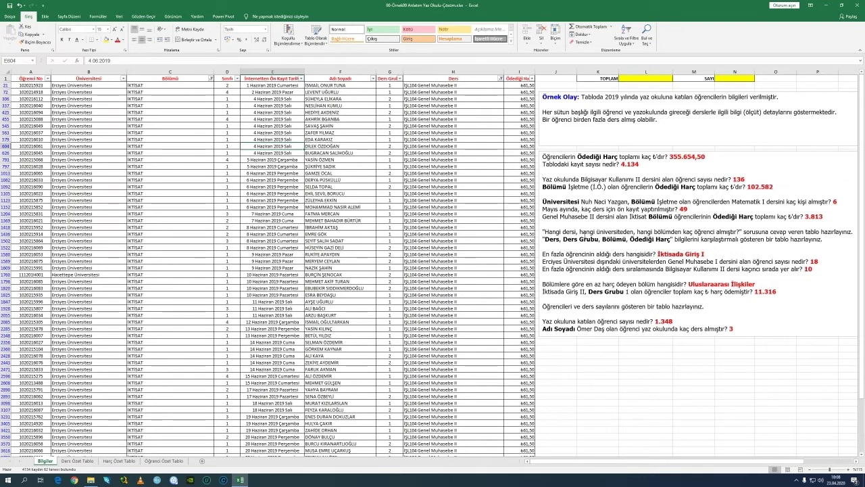
{"action": "left_click", "coordinate": [413, 106]}
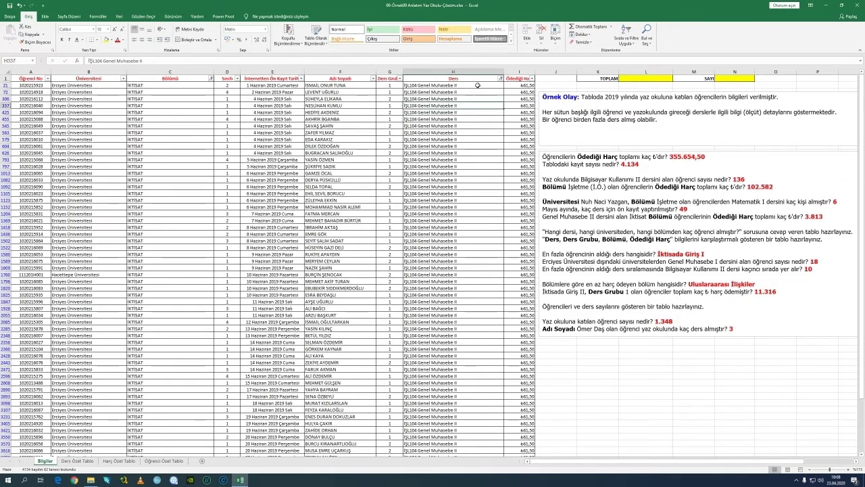
{"action": "left_click", "coordinate": [627, 33]}
{"action": "key", "text": "ctrl+shift+l"}
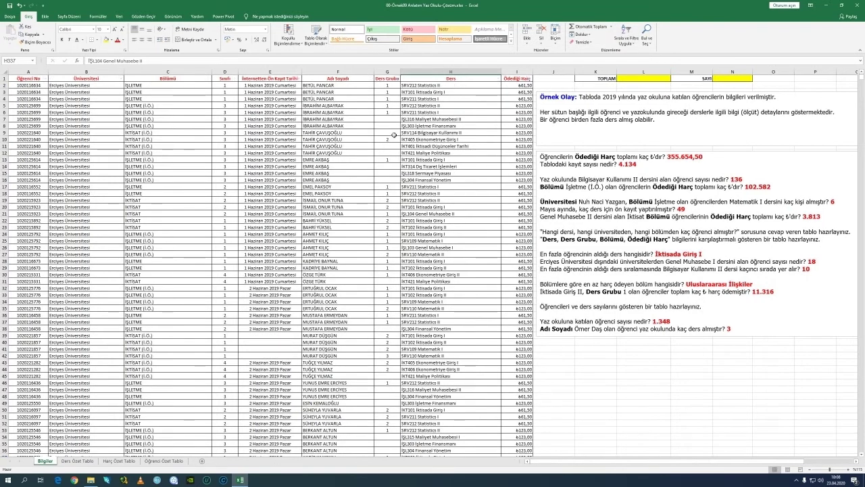
Step: Create a PivotTable from the student table on a new worksheet
{"action": "left_click", "coordinate": [179, 131]}
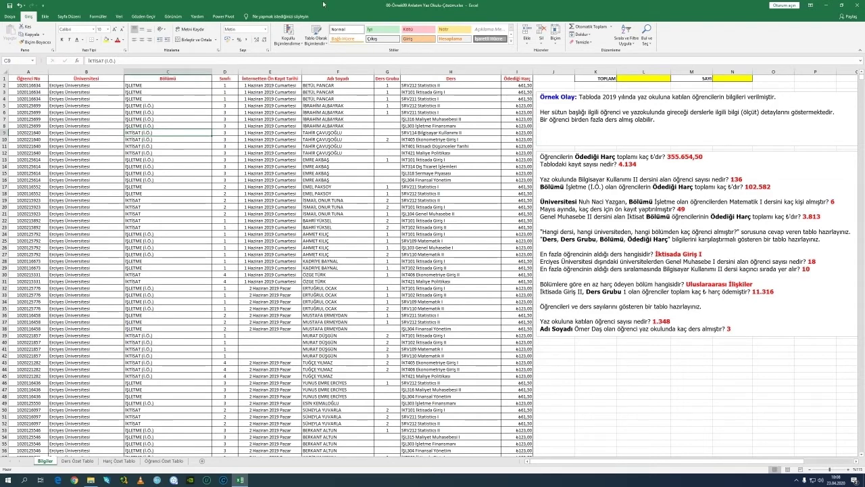
{"action": "left_click", "coordinate": [42, 17]}
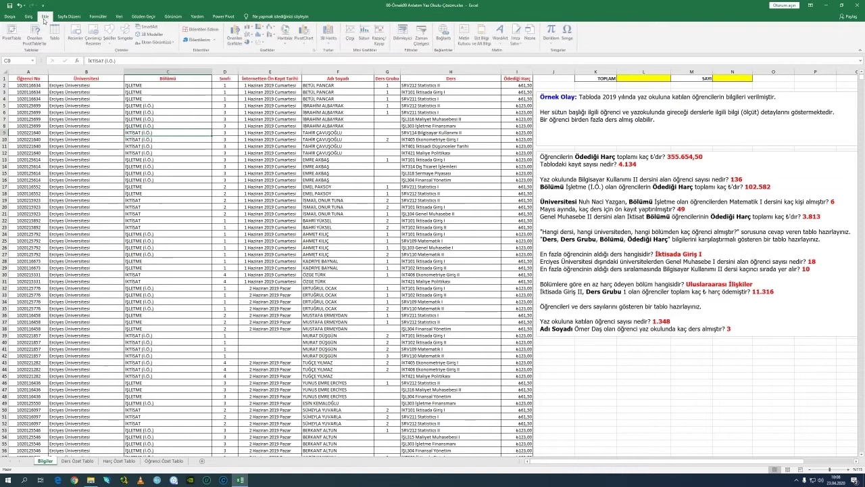
{"action": "left_click", "coordinate": [12, 33]}
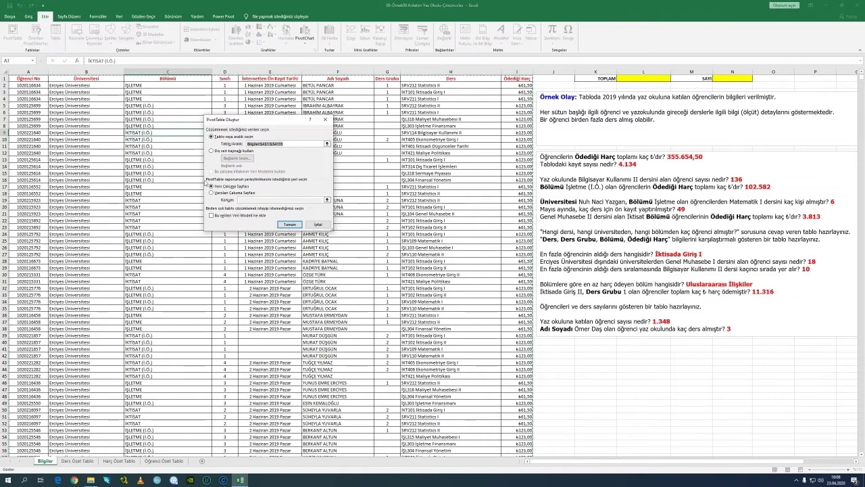
{"action": "left_click", "coordinate": [290, 224]}
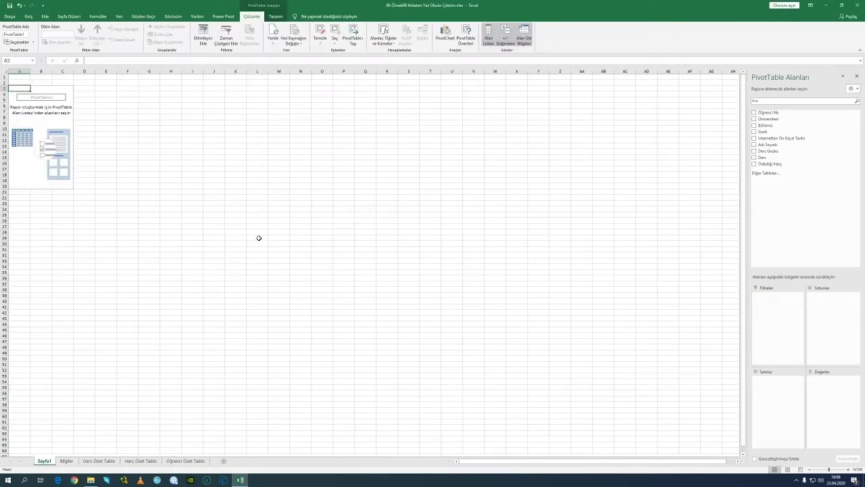
{"action": "scroll", "coordinate": [222, 224], "scroll_direction": "up", "scroll_amount": 7}
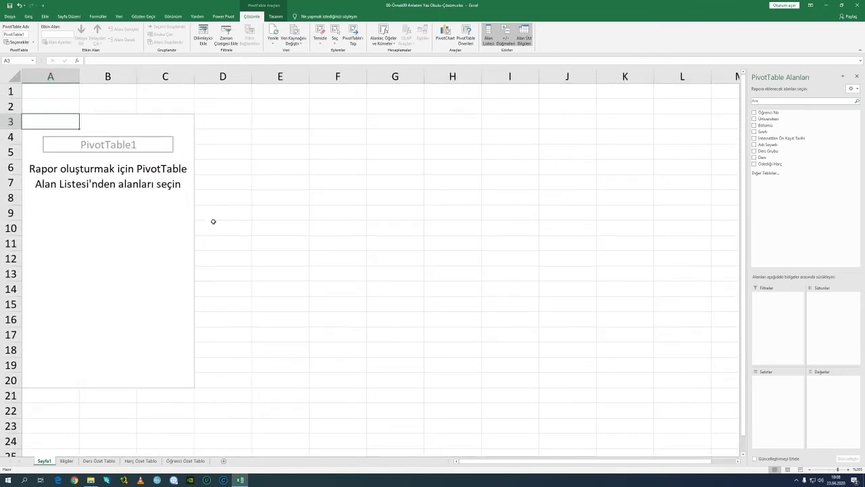
Step: Set Üniversitesi as the pivot table's report filter and Bölümü as its column field
{"action": "left_click_drag", "start_coordinate": [768, 119], "coordinate": [775, 318]}
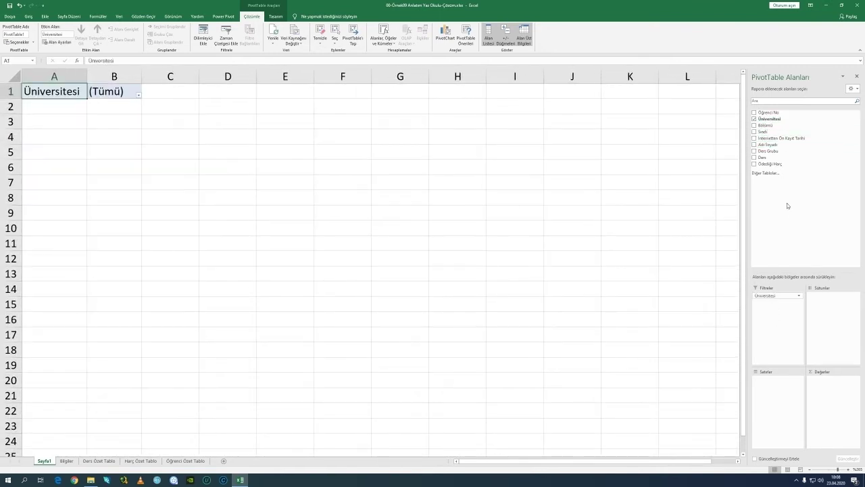
{"action": "left_click_drag", "start_coordinate": [760, 126], "coordinate": [777, 406]}
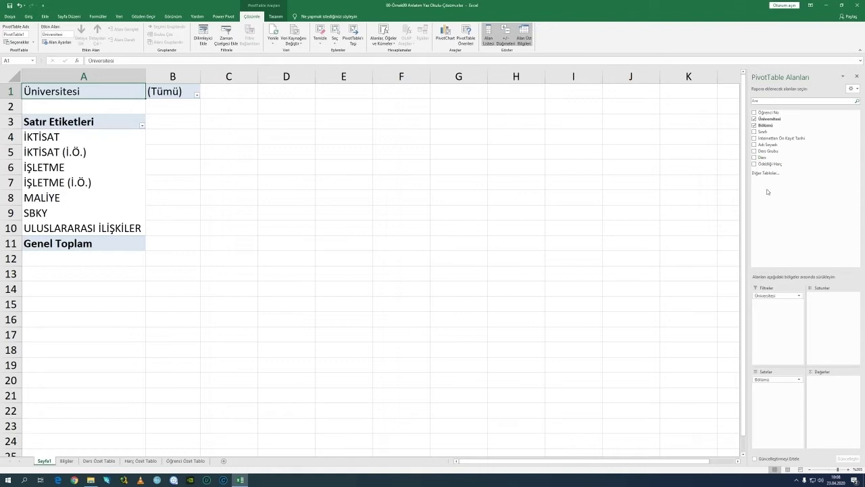
{"action": "left_click_drag", "start_coordinate": [774, 377], "coordinate": [826, 334]}
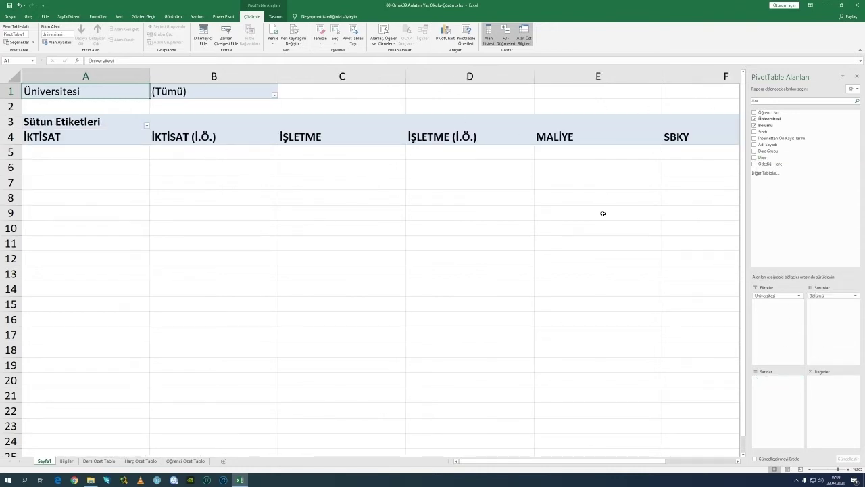
{"action": "scroll", "coordinate": [582, 232], "scroll_direction": "down", "scroll_amount": 3, "text": "ctrl"}
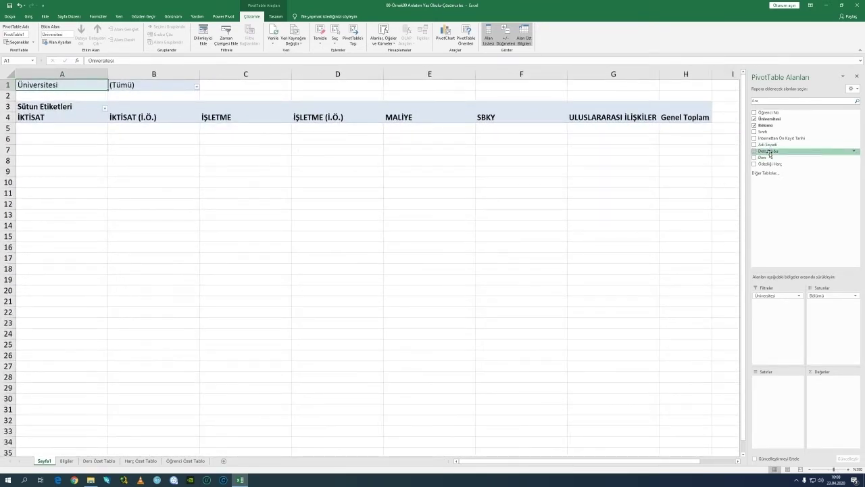
Step: Set Ders as the pivot table's row field and count Adı Soyadı as its values
{"action": "left_click_drag", "start_coordinate": [768, 157], "coordinate": [772, 396]}
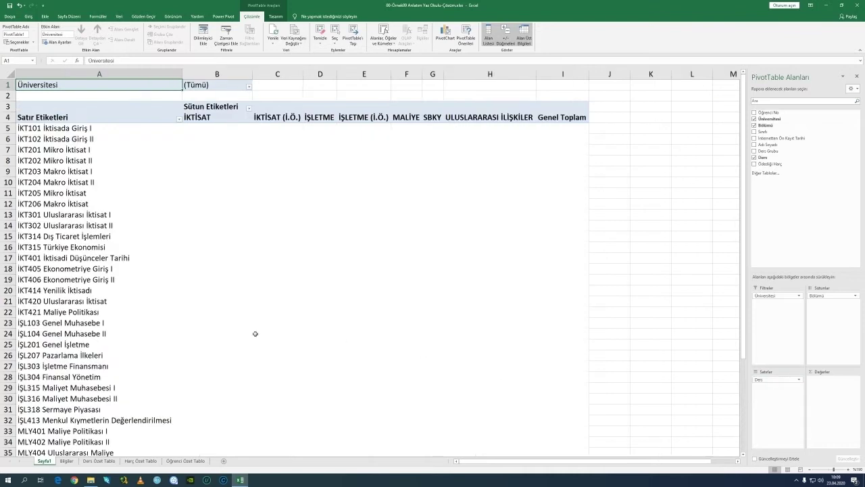
{"action": "scroll", "coordinate": [8, 280], "scroll_direction": "down", "scroll_amount": 1}
{"action": "scroll", "coordinate": [27, 338], "scroll_direction": "up", "scroll_amount": 1}
{"action": "left_click", "coordinate": [66, 461]}
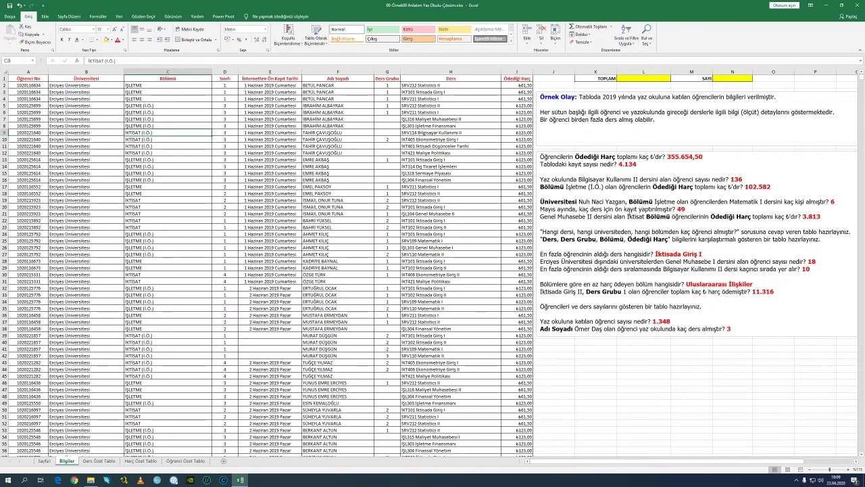
{"action": "left_click", "coordinate": [44, 463]}
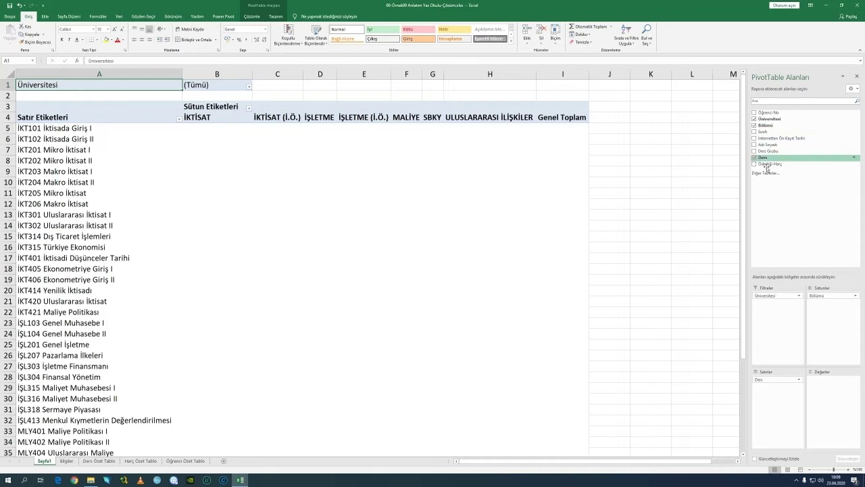
{"action": "left_click_drag", "start_coordinate": [766, 145], "coordinate": [831, 410]}
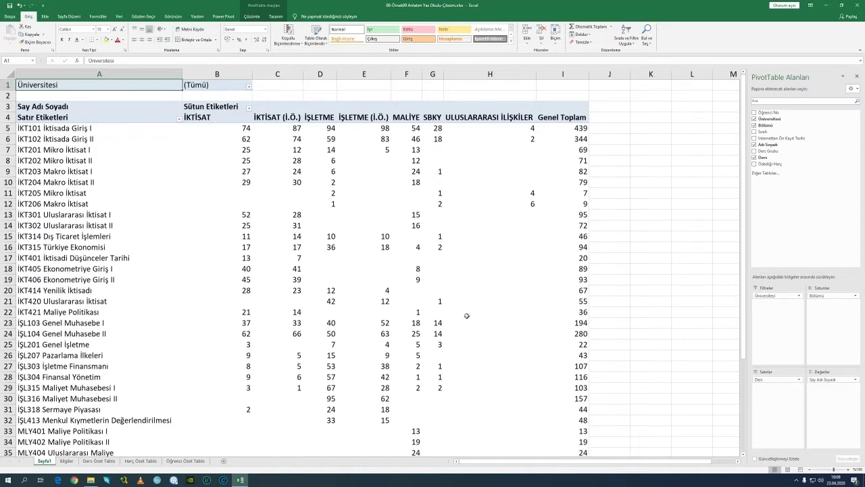
Step: View the Üniversitesi filter's choices without changing them, and highlight the question about the most-taken course on the Bilgiler sheet
{"action": "left_click", "coordinate": [249, 88]}
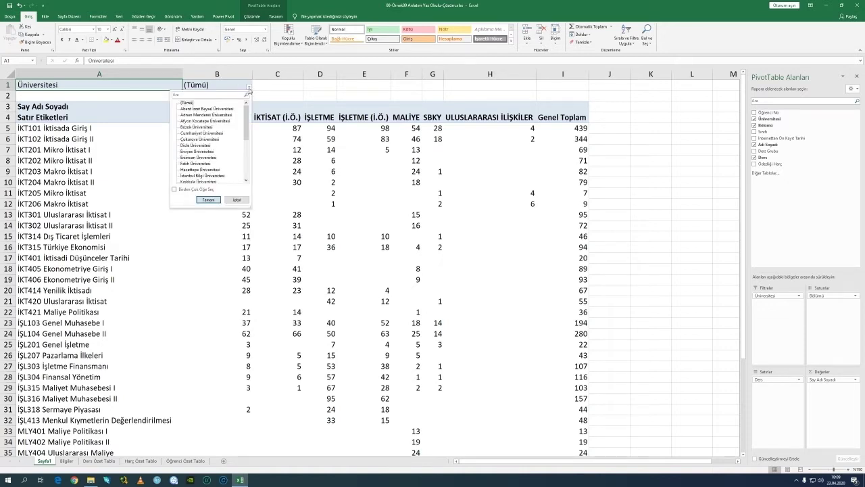
{"action": "left_click", "coordinate": [235, 200]}
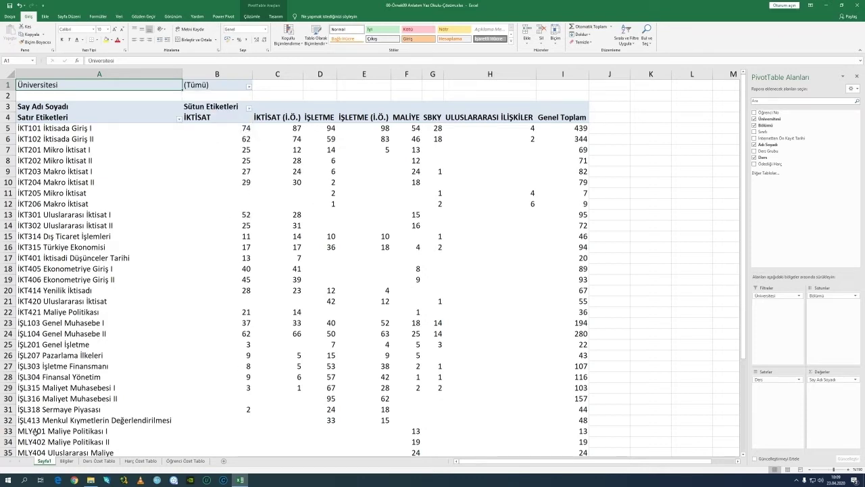
{"action": "left_click", "coordinate": [66, 460]}
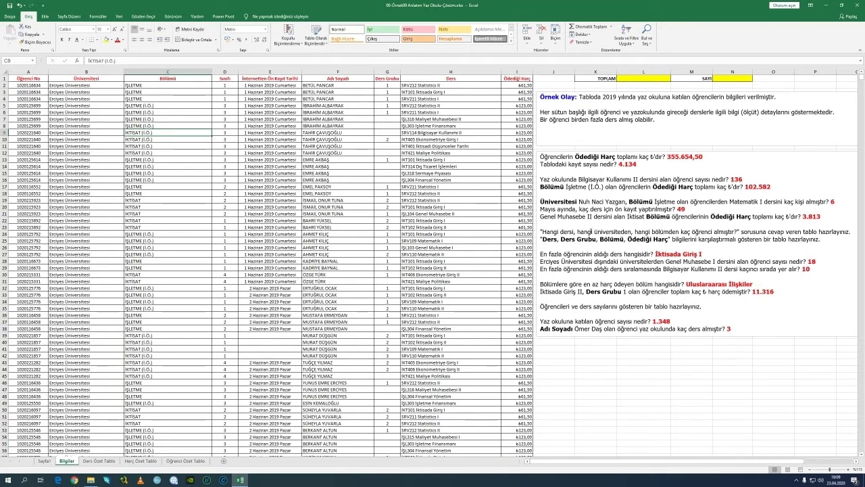
{"action": "left_click_drag", "start_coordinate": [540, 253], "coordinate": [703, 254]}
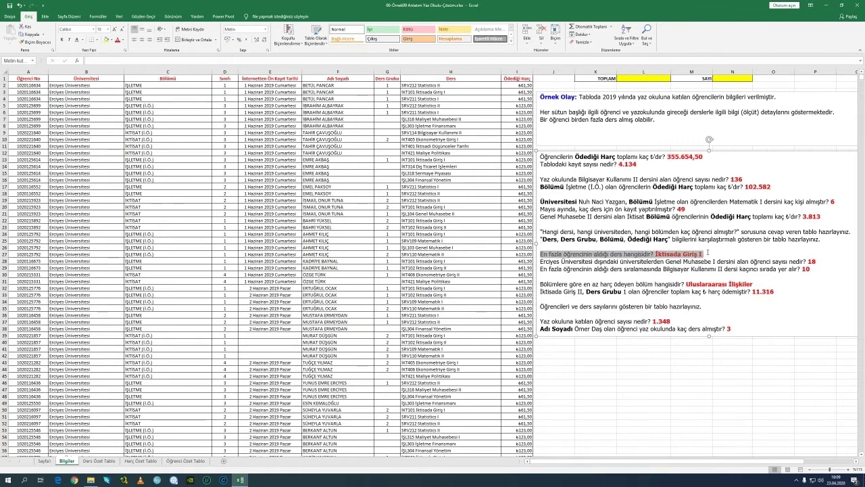
Step: Sort the pivot table's courses on Sayfa1 by Genel Toplam from largest to smallest and select the İKT101 İktisada Giriş I row
{"action": "left_click", "coordinate": [45, 461]}
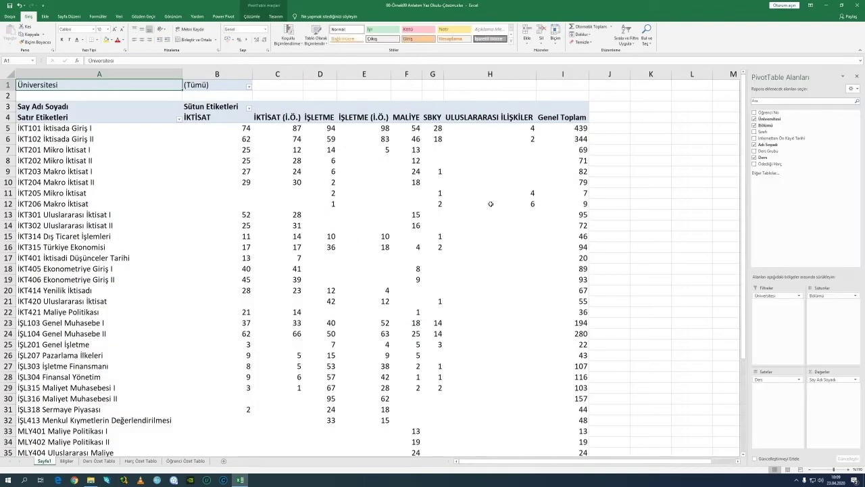
{"action": "left_click", "coordinate": [317, 161]}
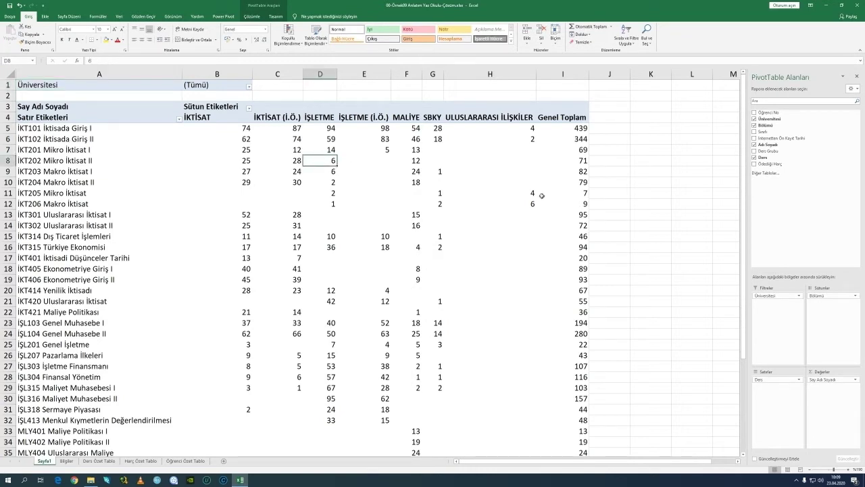
{"action": "scroll", "coordinate": [581, 257], "scroll_direction": "down", "scroll_amount": 10}
{"action": "scroll", "coordinate": [580, 268], "scroll_direction": "up", "scroll_amount": 10}
{"action": "left_click", "coordinate": [558, 127]}
{"action": "left_click", "coordinate": [620, 40]}
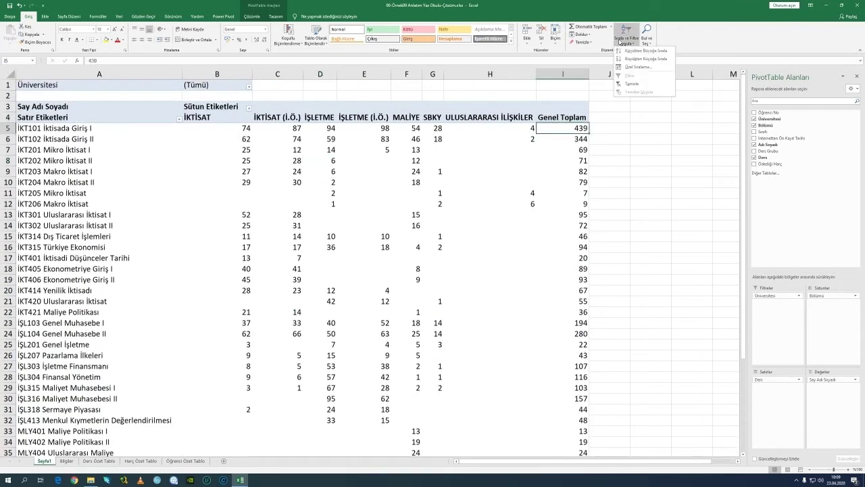
{"action": "left_click", "coordinate": [638, 67]}
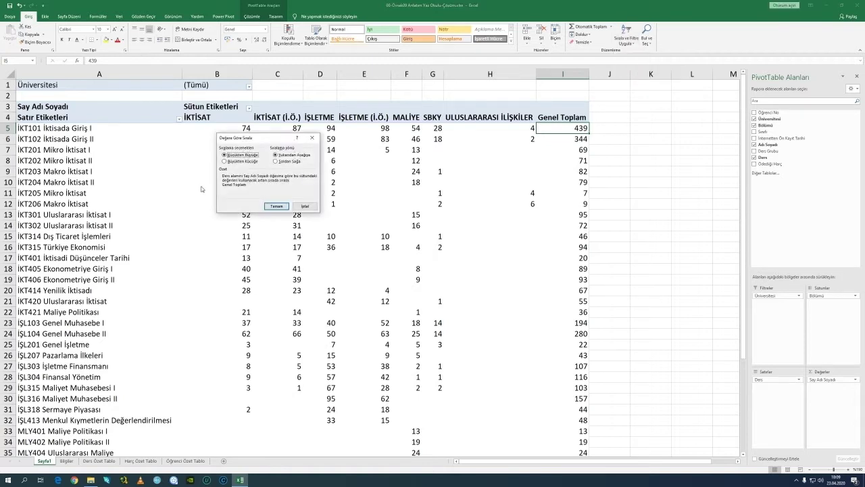
{"action": "left_click", "coordinate": [233, 162]}
{"action": "left_click", "coordinate": [275, 206]}
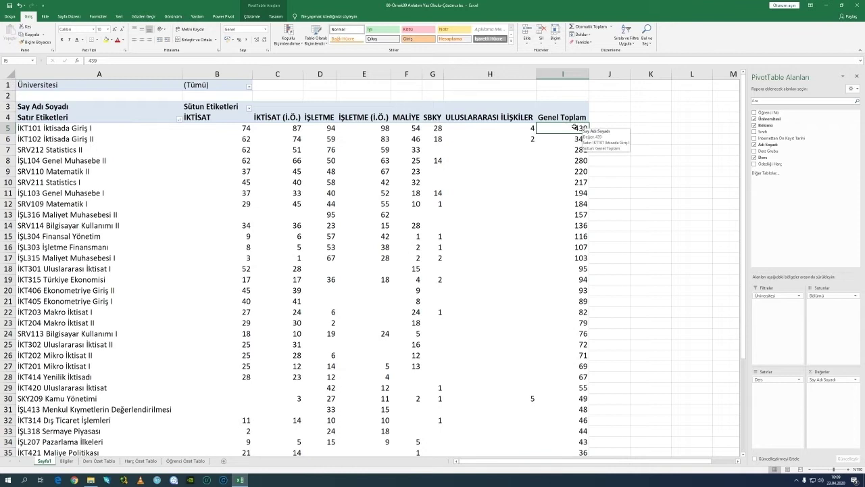
{"action": "left_click", "coordinate": [5, 128]}
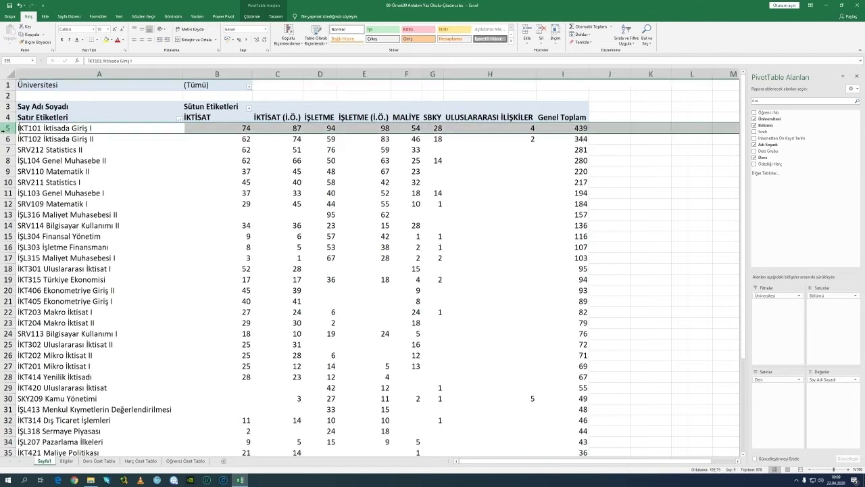
Step: Highlight the non-Erciyes Genel Muhasebe I question on Bilgiler, and exclude Erciyes Üniversitesi from Sayfa1's Üniversitesi filter using multiple selection
{"action": "left_click", "coordinate": [67, 461]}
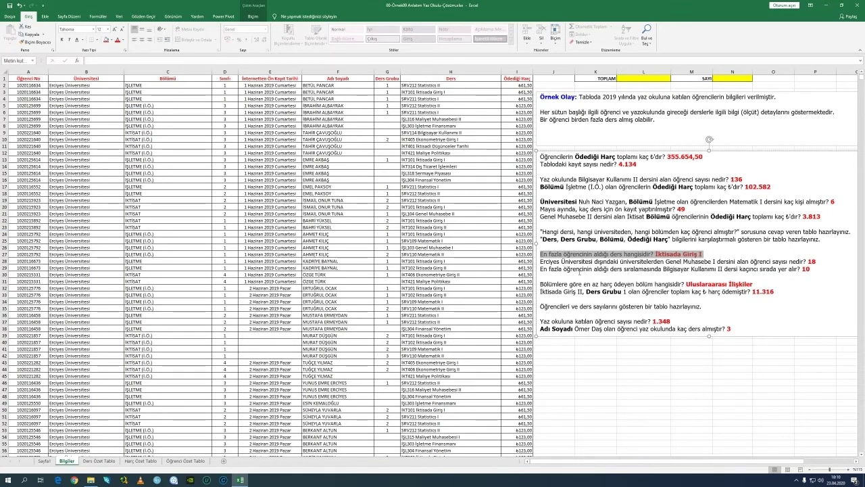
{"action": "left_click_drag", "start_coordinate": [540, 261], "coordinate": [771, 262]}
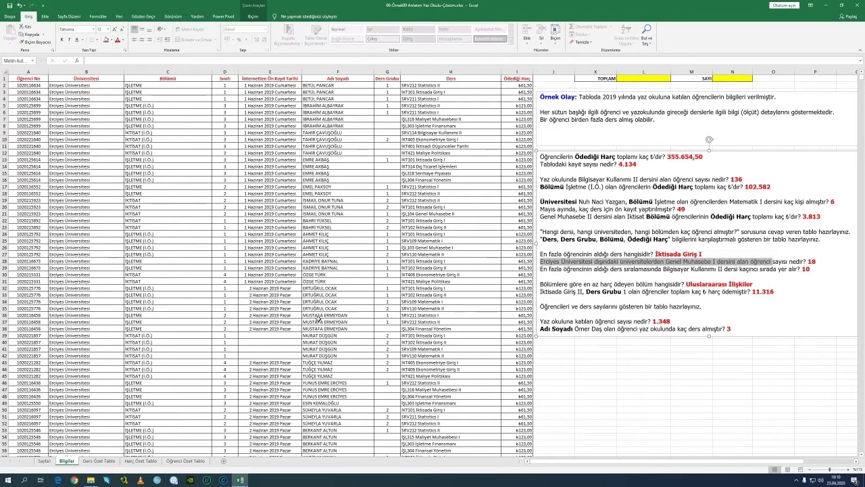
{"action": "left_click", "coordinate": [46, 461]}
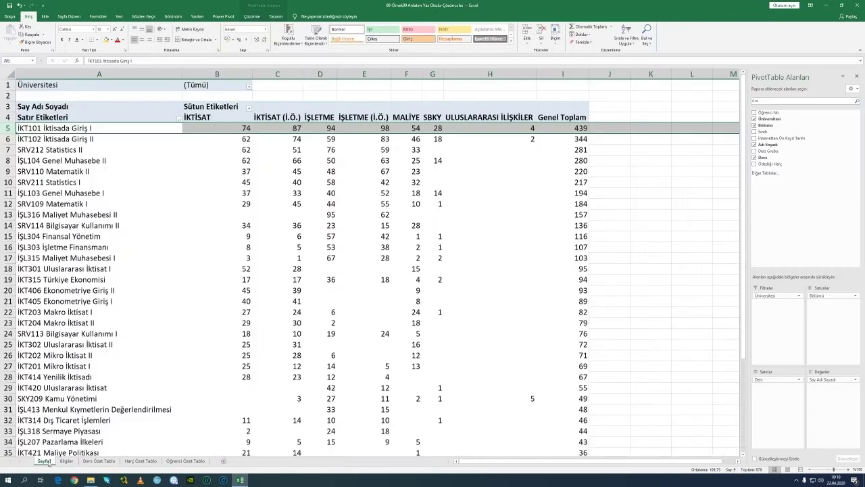
{"action": "left_click", "coordinate": [249, 88]}
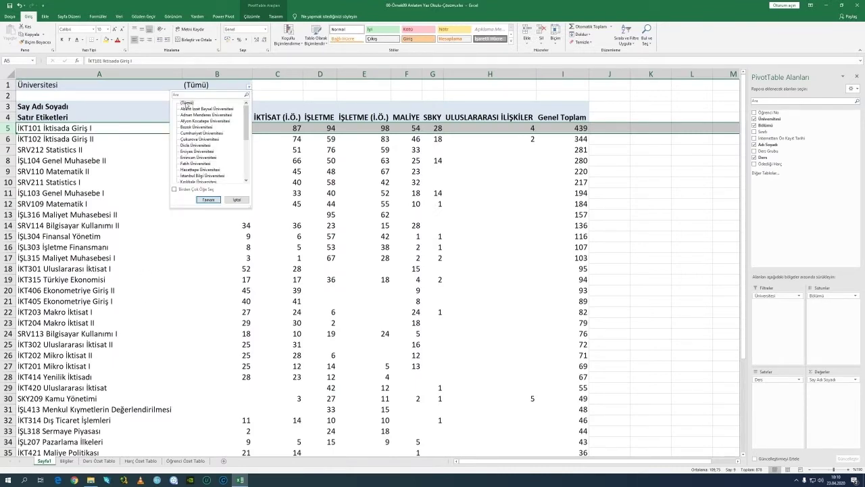
{"action": "left_click", "coordinate": [174, 190]}
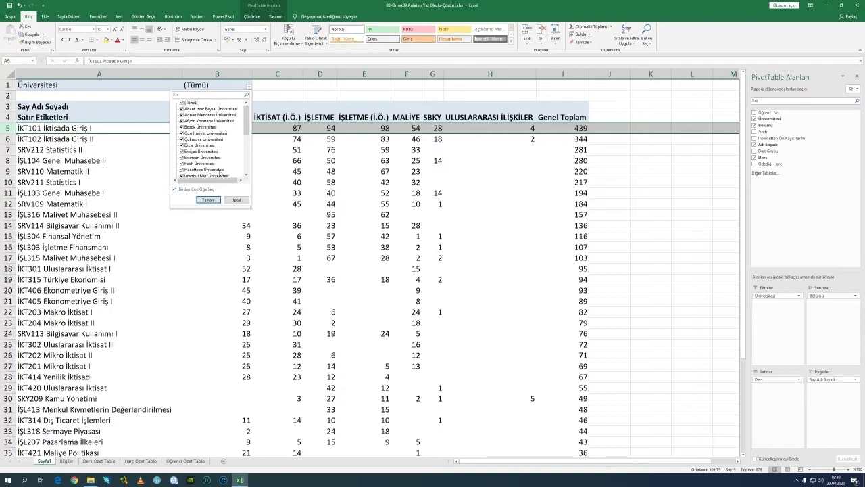
{"action": "left_click", "coordinate": [181, 153]}
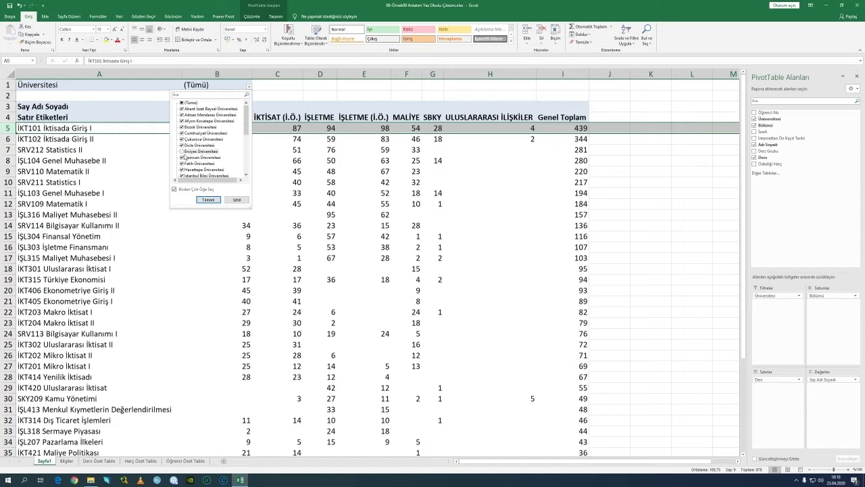
{"action": "left_click", "coordinate": [210, 199]}
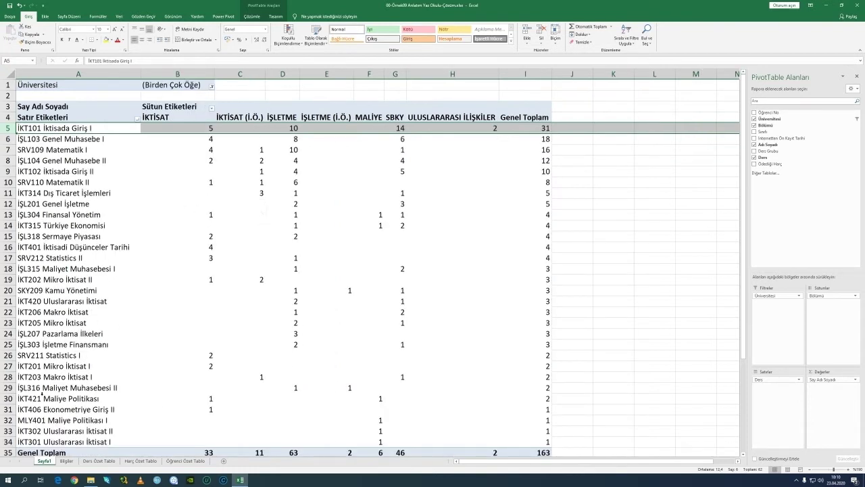
Step: Recheck the question on Bilgiler and examine Sayfa1's İŞL103 Genel Muhasebe I row across the departments to Genel Toplam
{"action": "left_click", "coordinate": [66, 461]}
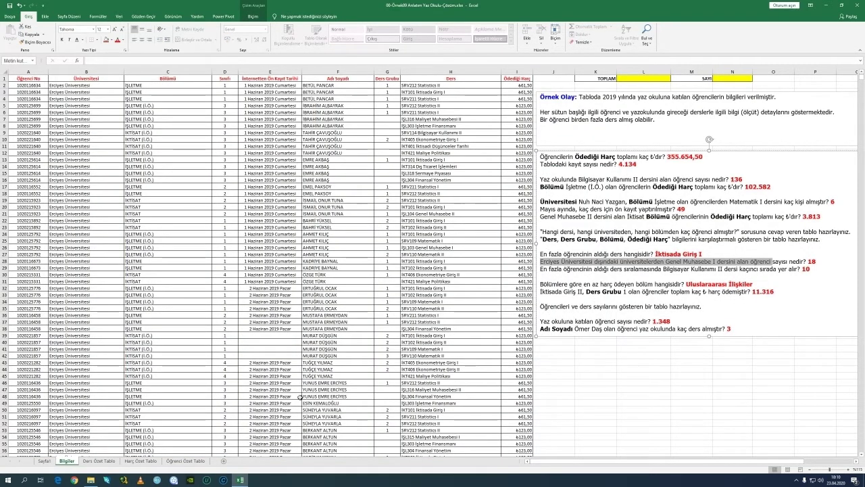
{"action": "left_click", "coordinate": [44, 460]}
{"action": "left_click", "coordinate": [68, 203]}
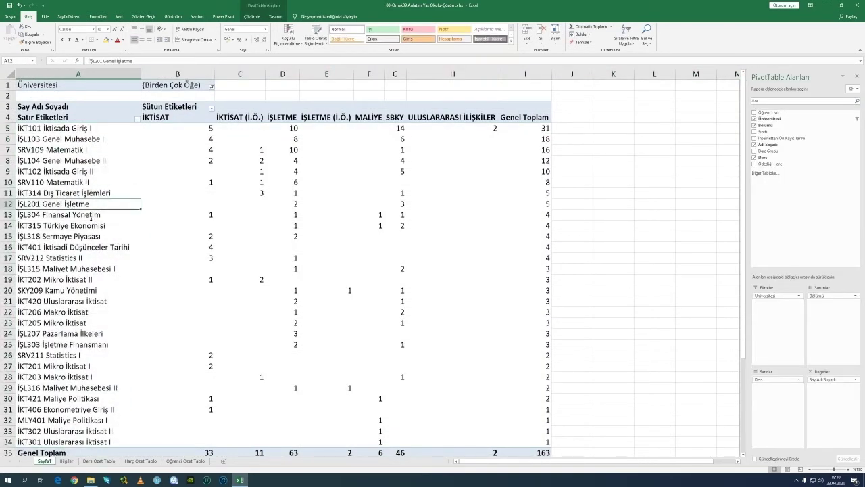
{"action": "left_click", "coordinate": [104, 138]}
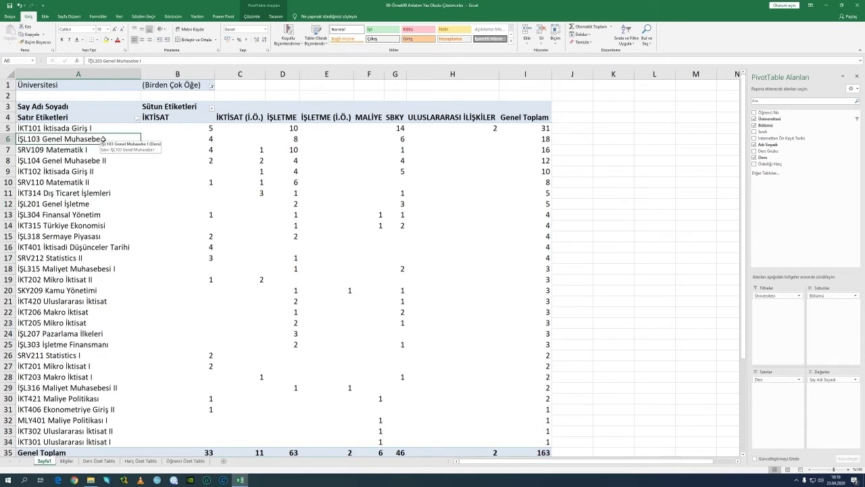
{"action": "key", "text": "Right"}
{"action": "key", "text": "Right"}
{"action": "key", "text": "Right"}
{"action": "key", "text": "Right"}
{"action": "key", "text": "Right"}
{"action": "key", "text": "Right"}
{"action": "key", "text": "Right"}
{"action": "key", "text": "Right"}
{"action": "key", "text": "Left"}
{"action": "key", "text": "Left"}
{"action": "key", "text": "Left"}
{"action": "key", "text": "Left"}
{"action": "key", "text": "Left"}
{"action": "key", "text": "Left"}
{"action": "key", "text": "Left"}
{"action": "key", "text": "Left"}
{"action": "key", "text": "Right"}
{"action": "key", "text": "Right"}
{"action": "key", "text": "Right"}
{"action": "key", "text": "Right"}
{"action": "key", "text": "Right"}
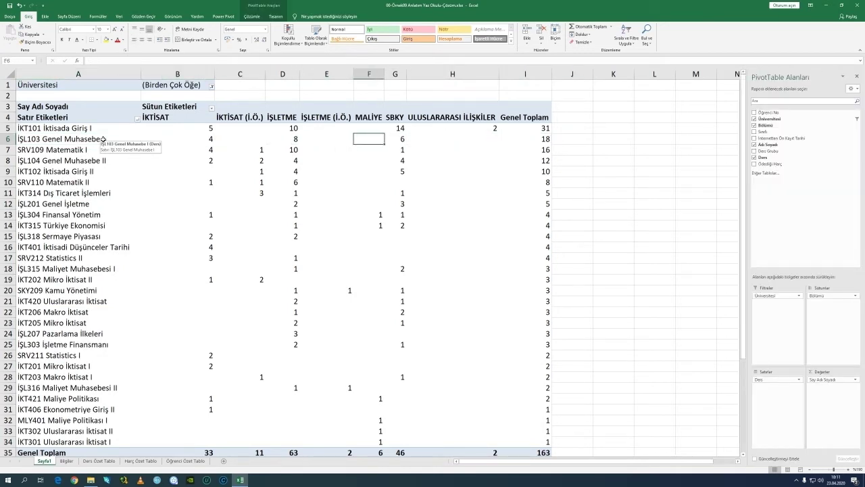
{"action": "key", "text": "Right"}
{"action": "key", "text": "Right"}
{"action": "key", "text": "Right"}
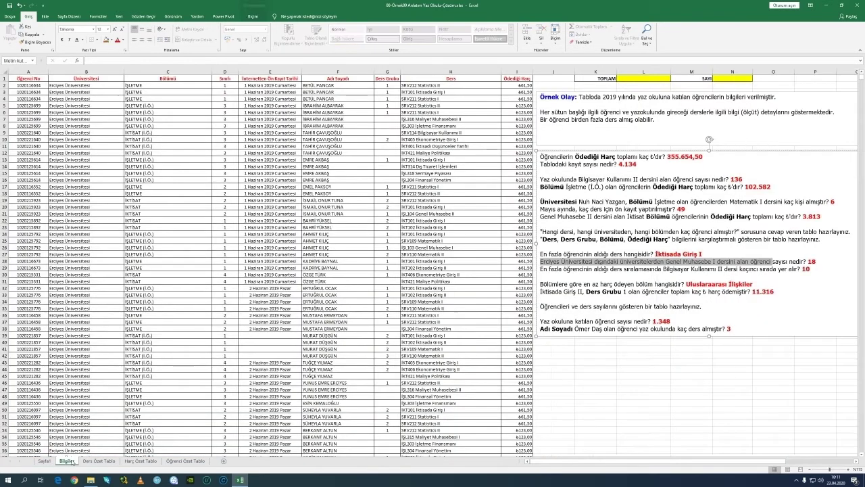
Step: Review the question on Bilgiler again and reset Sayfa1's Üniversitesi filter to all universities (Tümü)
{"action": "left_click", "coordinate": [66, 462]}
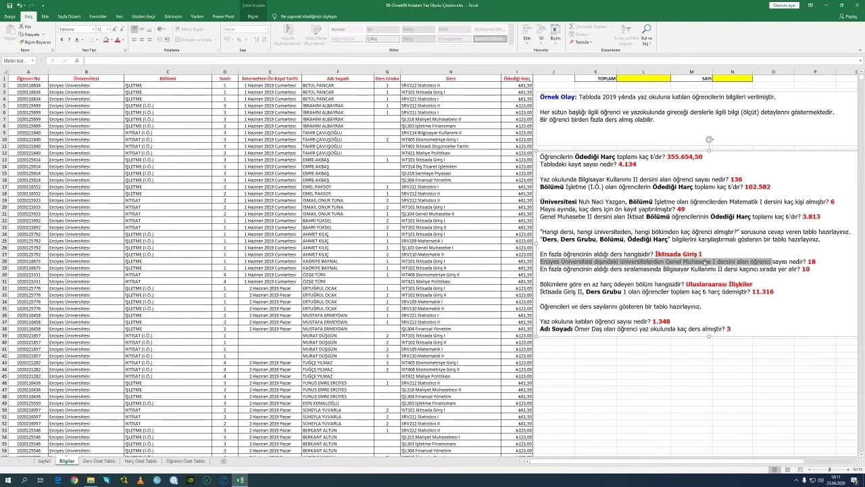
{"action": "left_click", "coordinate": [46, 461]}
{"action": "left_click", "coordinate": [211, 87]}
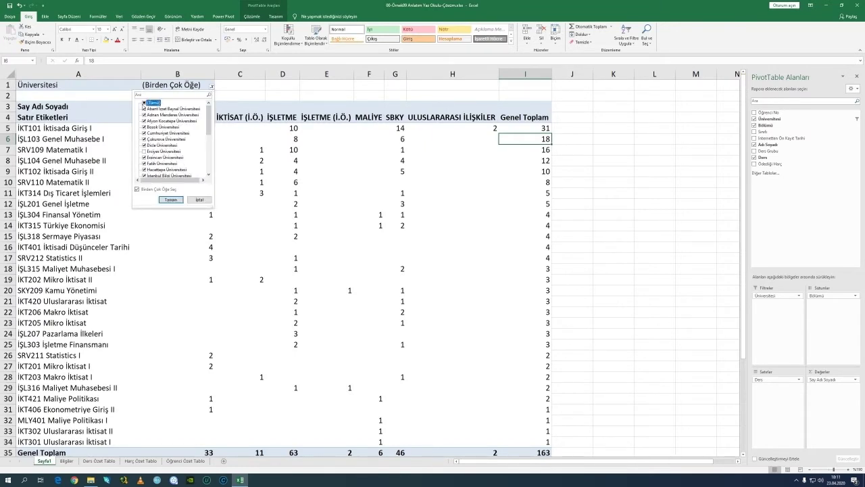
{"action": "left_click", "coordinate": [166, 200]}
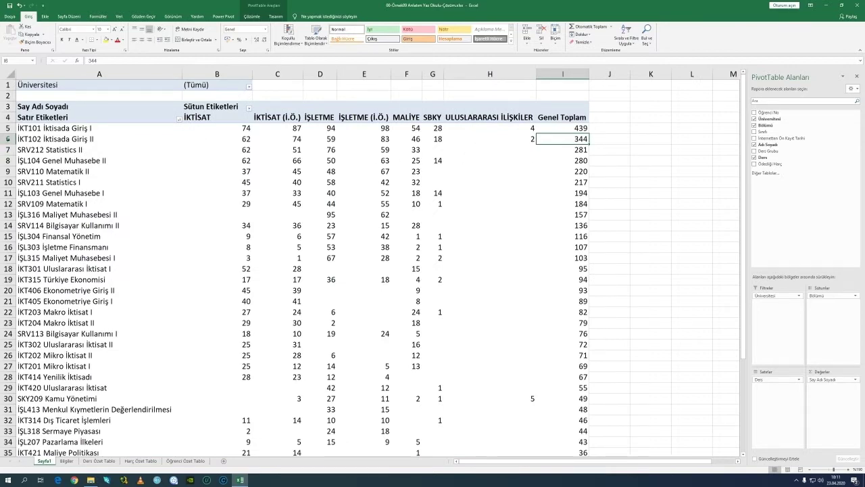
Step: Examine the ranking of SRV114 Bilgisayar Kullanımı II by selecting the rows from İKT101 down to it, and select its row
{"action": "left_click_drag", "start_coordinate": [8, 128], "coordinate": [3, 228]}
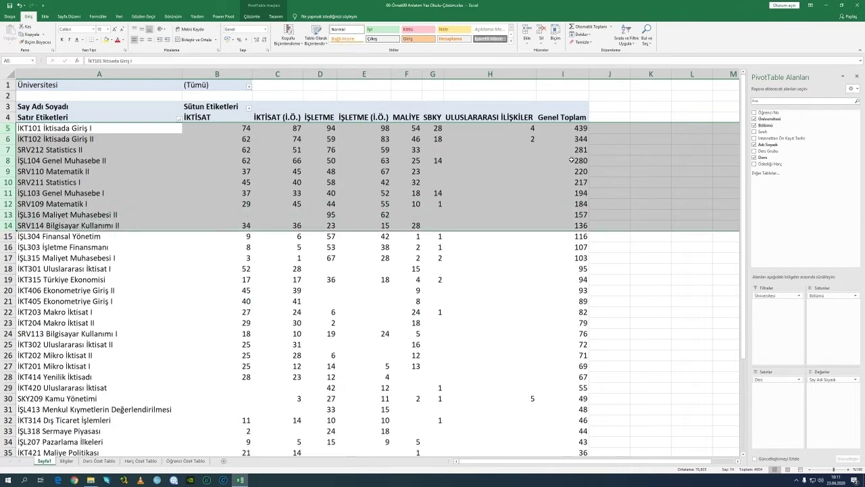
{"action": "left_click", "coordinate": [583, 227]}
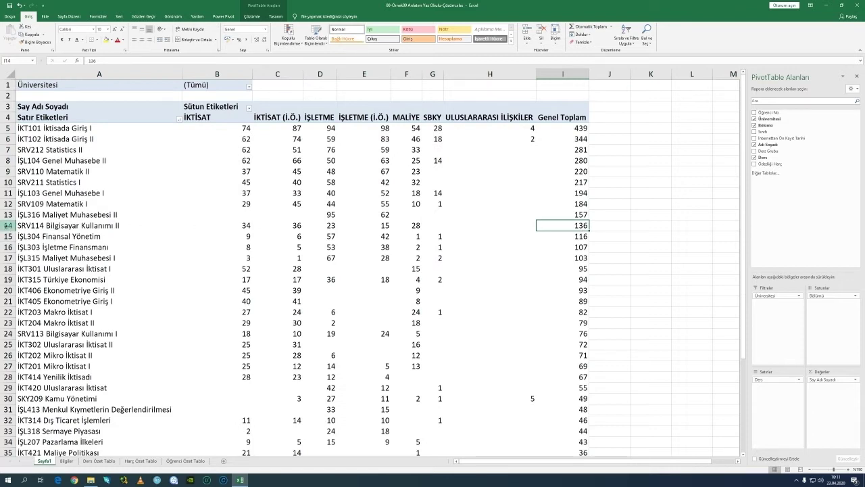
{"action": "left_click", "coordinate": [7, 226]}
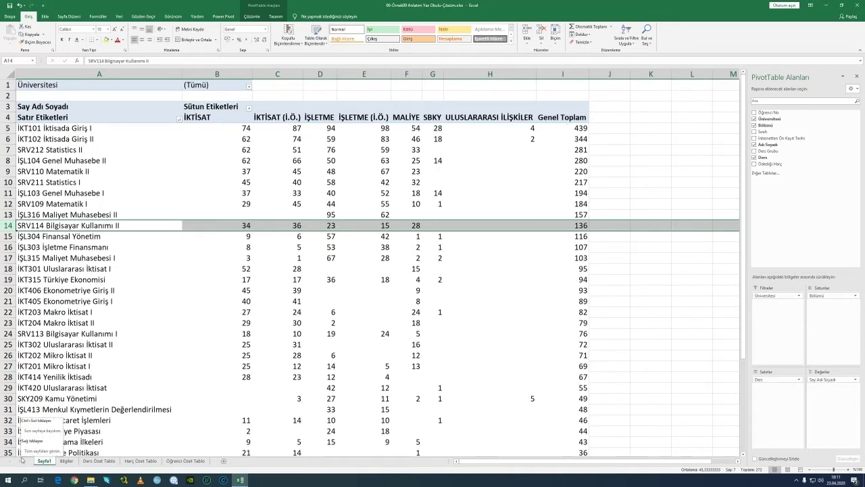
{"action": "left_click", "coordinate": [567, 129]}
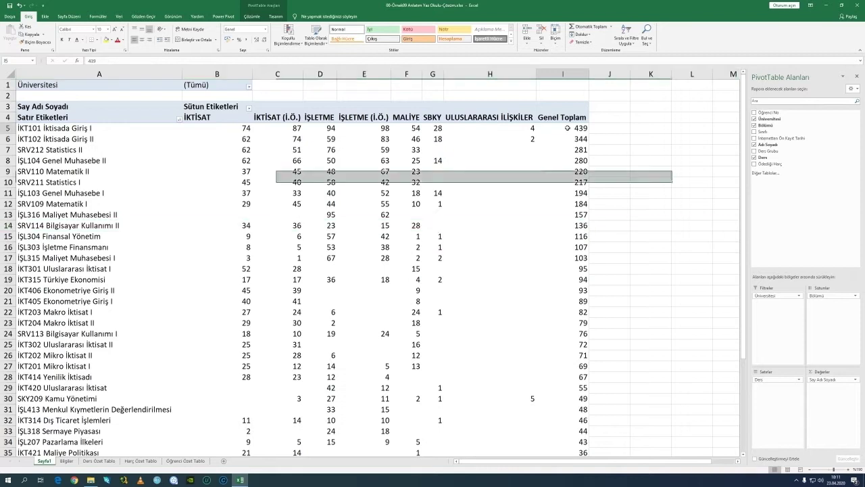
{"action": "left_click", "coordinate": [580, 203]}
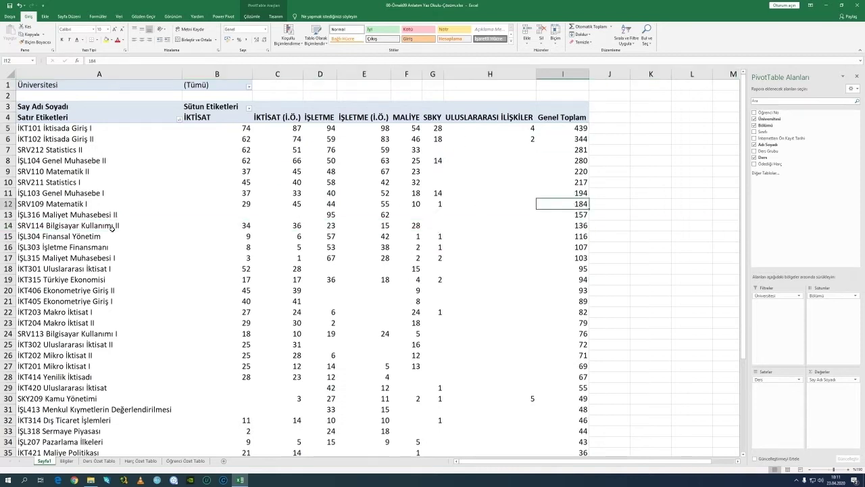
{"action": "left_click", "coordinate": [7, 225]}
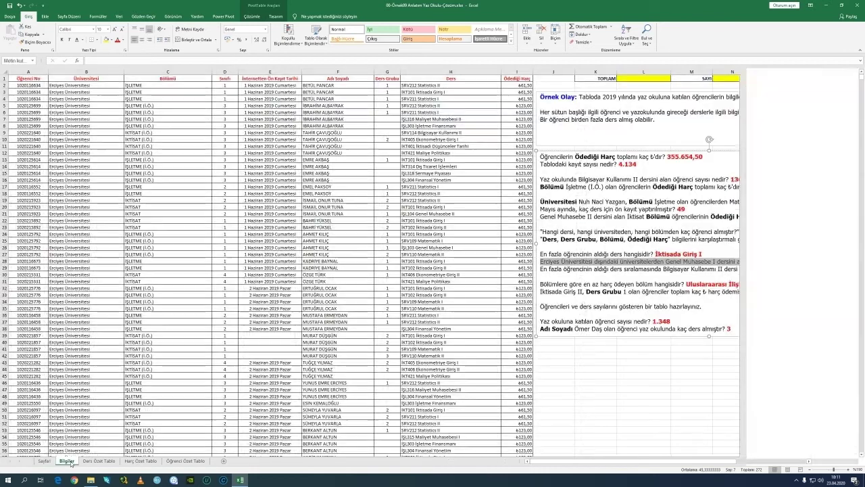
Step: Review the table request on Bilgiler and insert a new pivot table from the student data on a new worksheet
{"action": "left_click", "coordinate": [66, 460]}
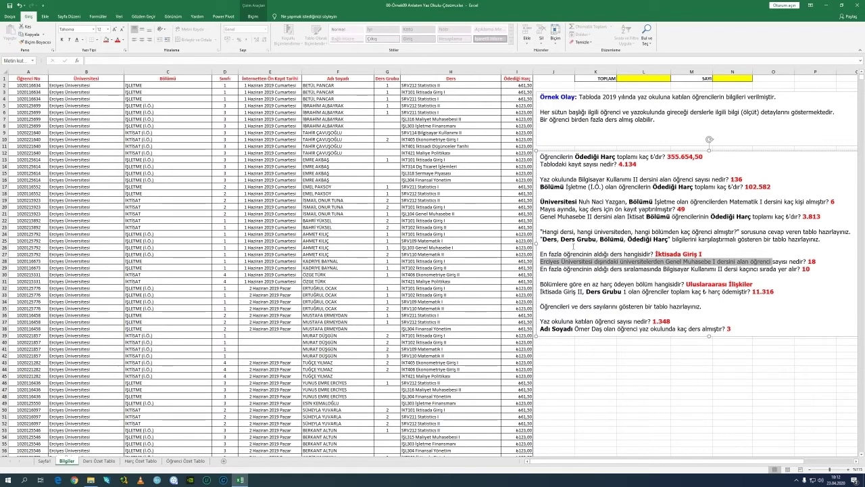
{"action": "mouse_move", "coordinate": [545, 239]}
{"action": "left_mouse_down"}
{"action": "mouse_move", "coordinate": [821, 241]}
{"action": "mouse_move", "coordinate": [852, 226]}
{"action": "mouse_move", "coordinate": [600, 245]}
{"action": "mouse_move", "coordinate": [545, 240]}
{"action": "left_mouse_up"}
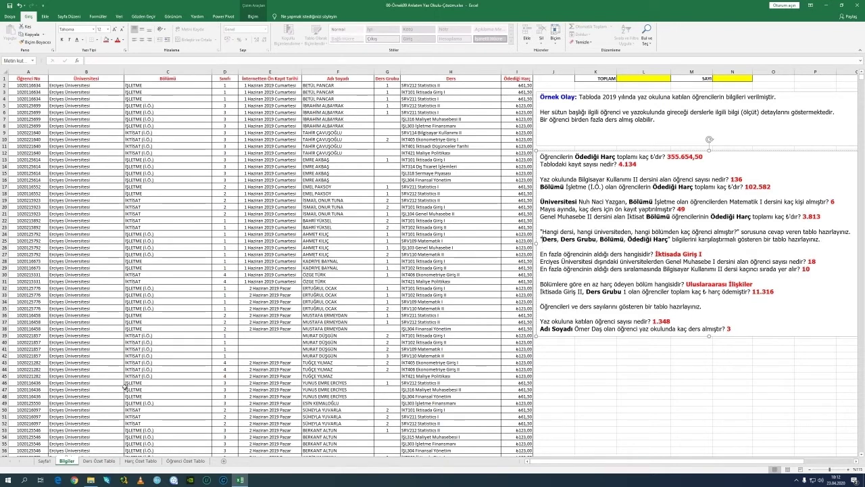
{"action": "left_click", "coordinate": [146, 206]}
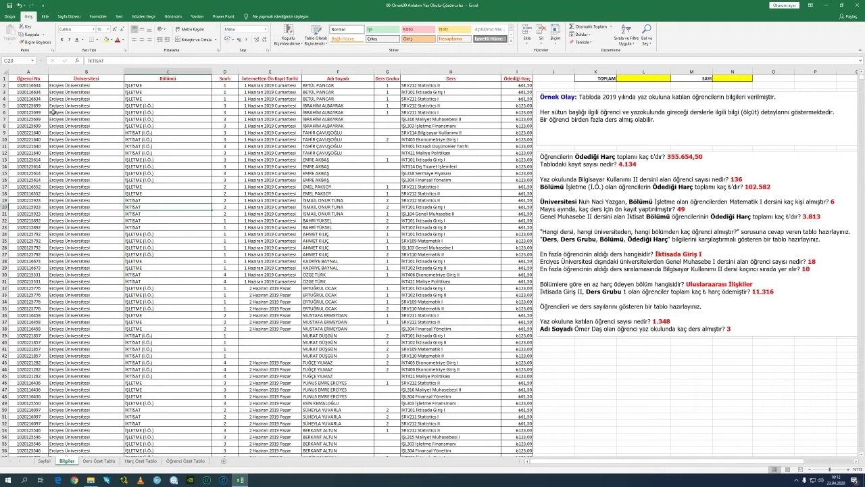
{"action": "left_click", "coordinate": [126, 145]}
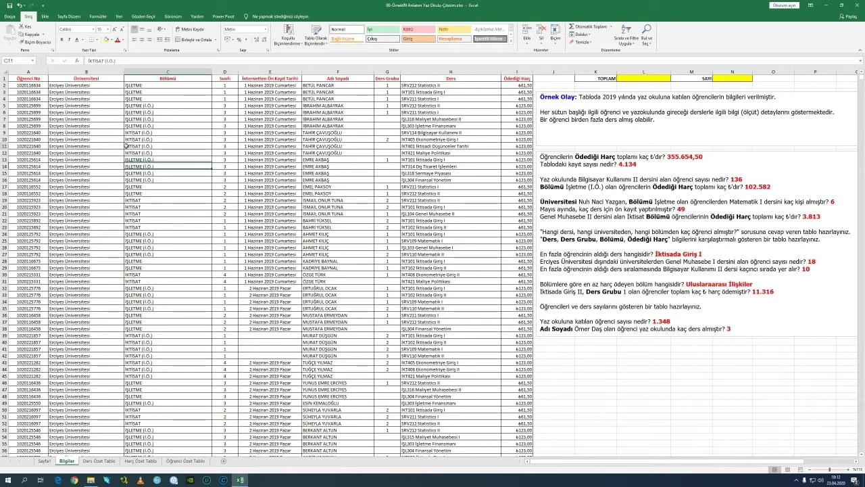
{"action": "left_click", "coordinate": [44, 18]}
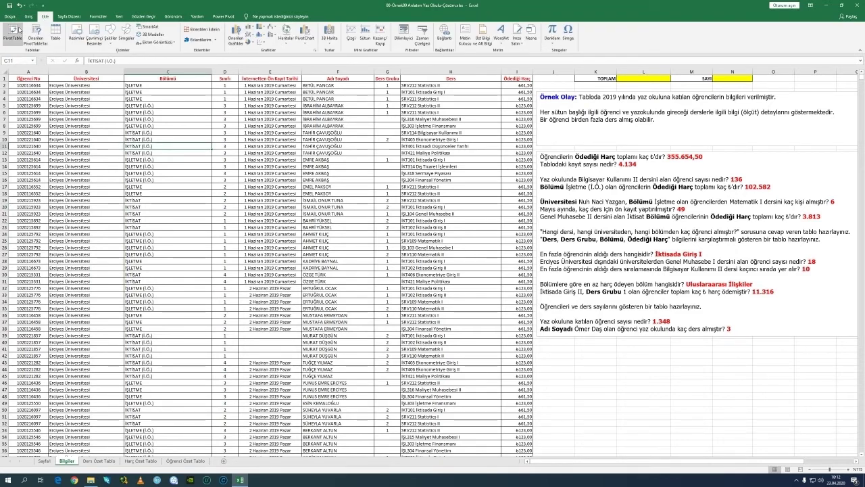
{"action": "left_click", "coordinate": [12, 34]}
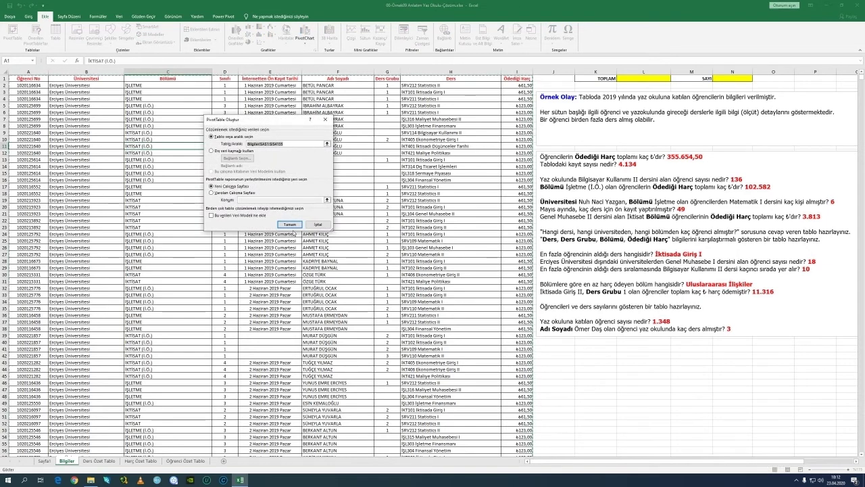
{"action": "left_click", "coordinate": [290, 225]}
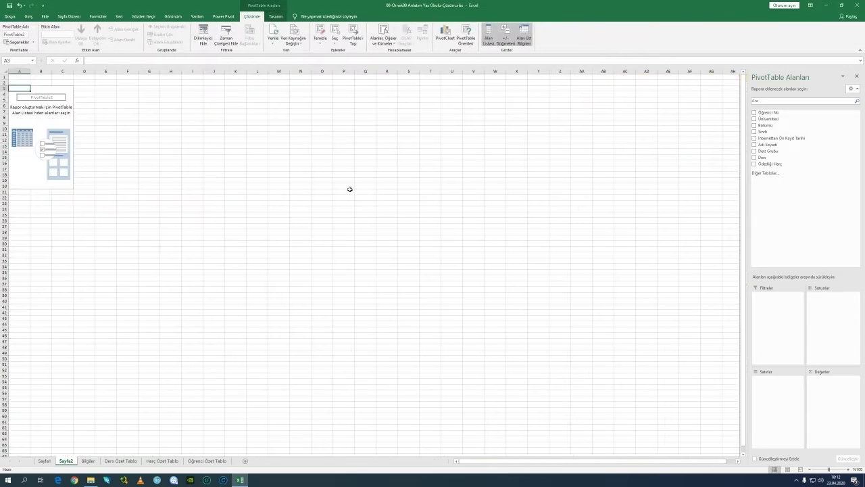
Step: Set Ders as the new pivot table's row field and Bölümü as its column field, and sum Ödediği Harç as its values
{"action": "scroll", "coordinate": [310, 251], "scroll_direction": "up", "scroll_amount": 12, "text": "ctrl"}
{"action": "scroll", "coordinate": [338, 237], "scroll_direction": "down", "scroll_amount": 1}
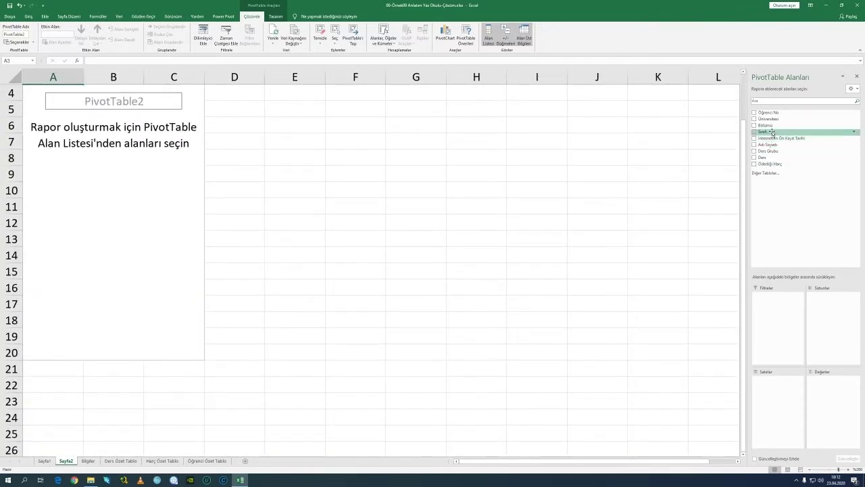
{"action": "left_click_drag", "start_coordinate": [771, 157], "coordinate": [778, 406]}
{"action": "left_click_drag", "start_coordinate": [771, 126], "coordinate": [829, 323]}
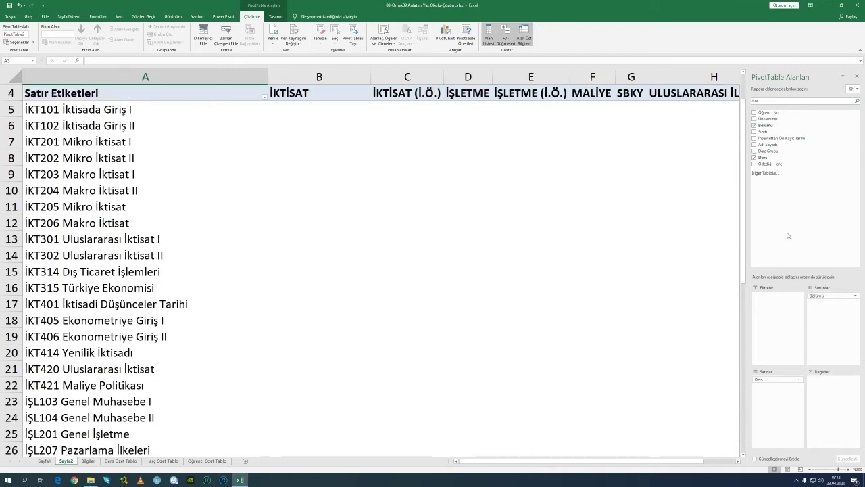
{"action": "left_click_drag", "start_coordinate": [767, 163], "coordinate": [835, 380]}
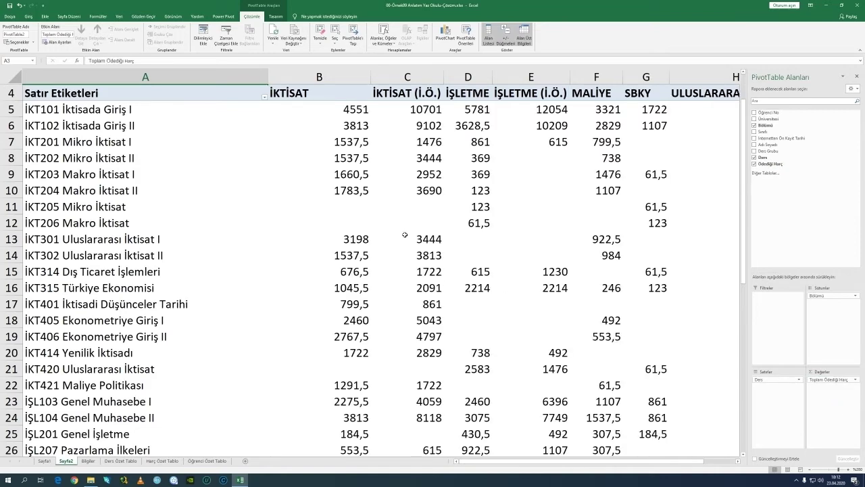
Step: Format all fee values in Sayfa2's pivot table, from İKT101 through the Genel Toplam row and column, as currency (Para Birimi)
{"action": "scroll", "coordinate": [405, 235], "scroll_direction": "down", "scroll_amount": 4}
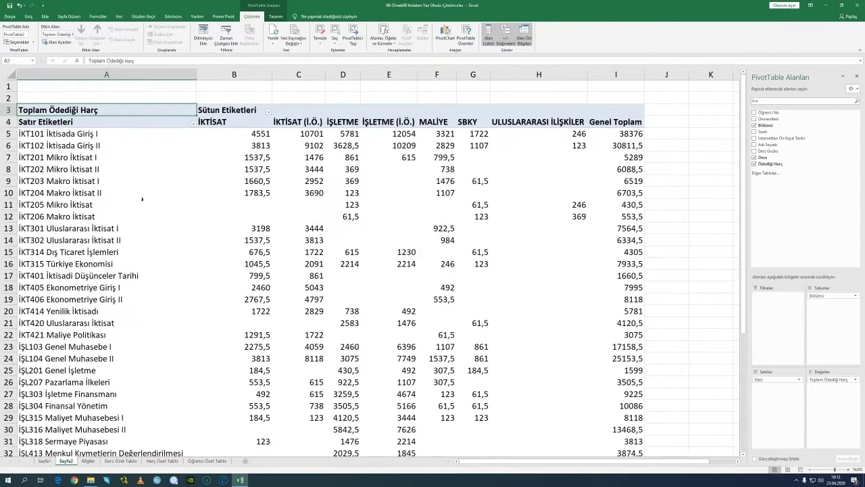
{"action": "left_click", "coordinate": [247, 133]}
{"action": "key", "text": "ctrl+shift+Right"}
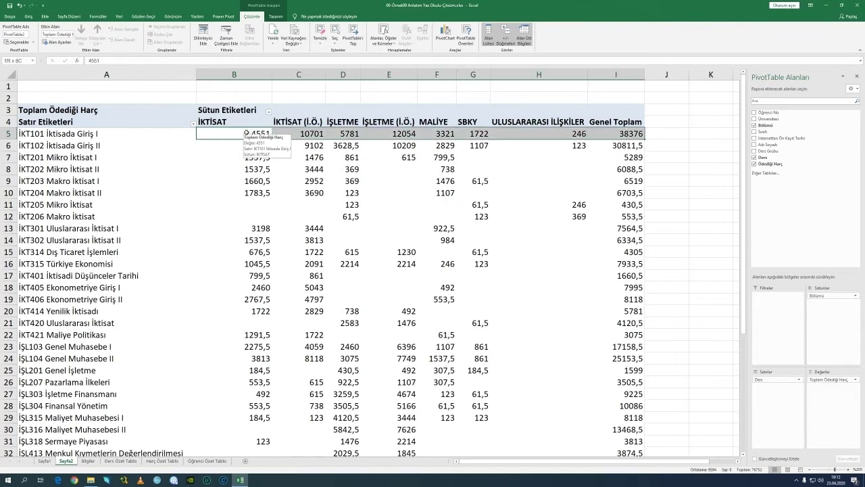
{"action": "key", "text": "shift+Down"}
{"action": "key", "text": "shift+Down"}
{"action": "key", "text": "shift+Down"}
{"action": "key", "text": "shift+Down"}
{"action": "key", "text": "shift+Down"}
{"action": "key", "text": "shift+Down"}
{"action": "key", "text": "shift+Down"}
{"action": "key", "text": "ctrl+shift+Down"}
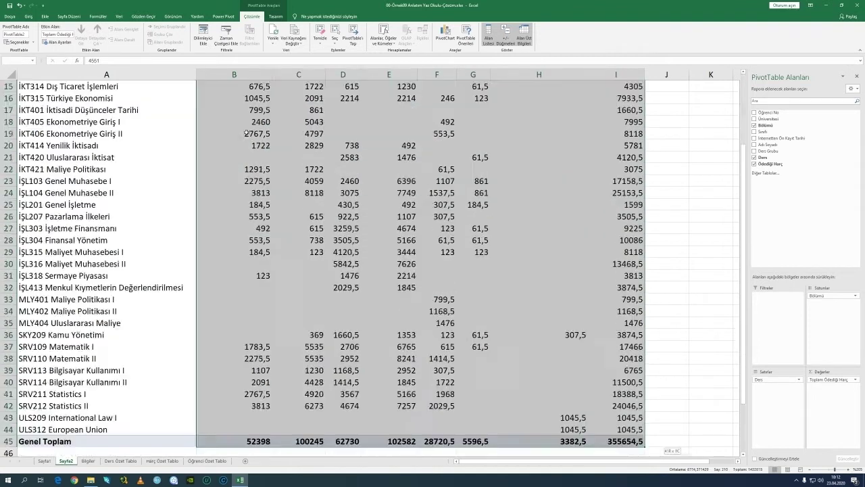
{"action": "key", "text": "ctrl+shift+Down"}
{"action": "key", "text": "ctrl+shift+Up"}
{"action": "scroll", "coordinate": [325, 271], "scroll_direction": "up", "scroll_amount": 13}
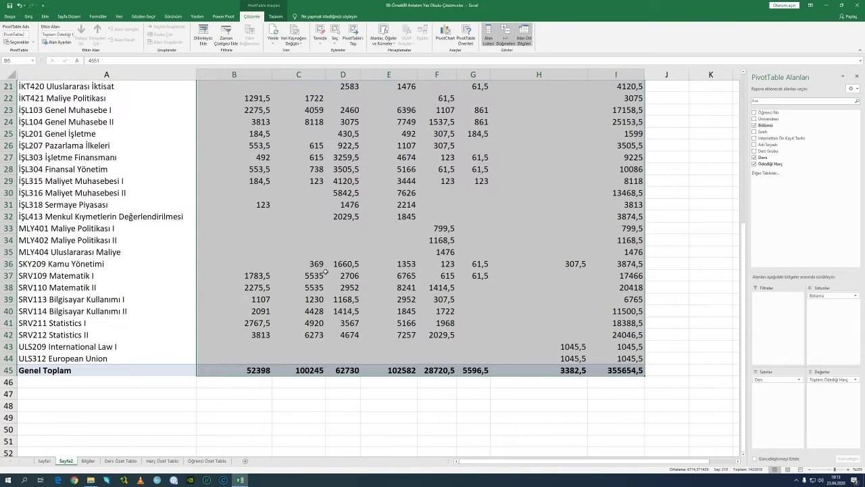
{"action": "left_click", "coordinate": [29, 16]}
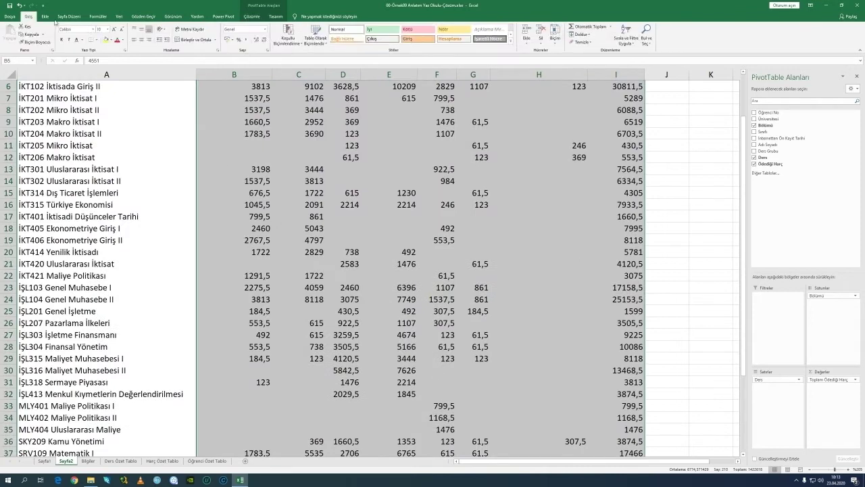
{"action": "left_click", "coordinate": [264, 29]}
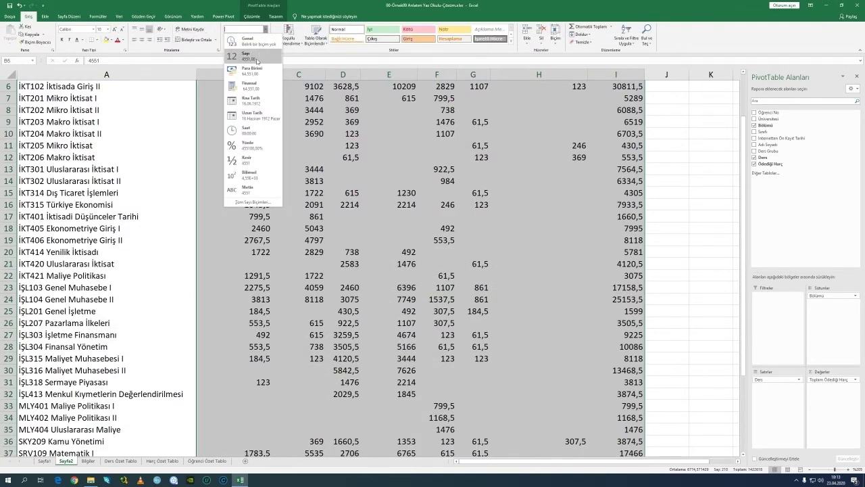
{"action": "left_click", "coordinate": [257, 71]}
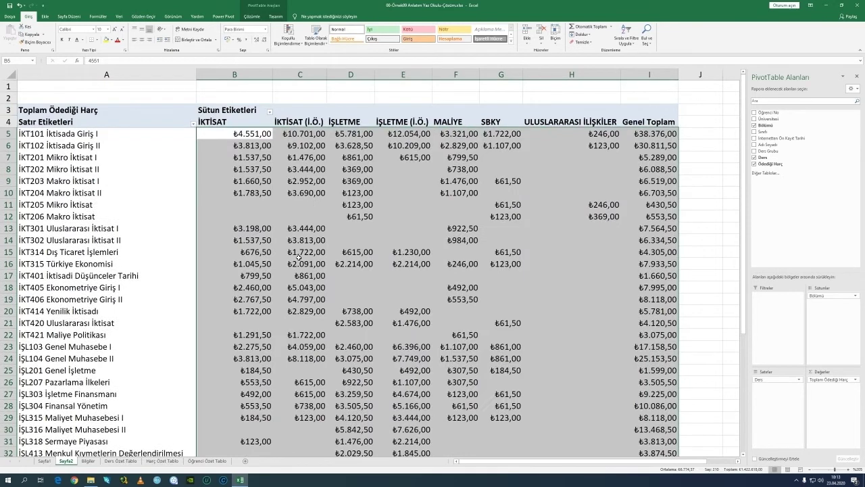
{"action": "left_click", "coordinate": [234, 158]}
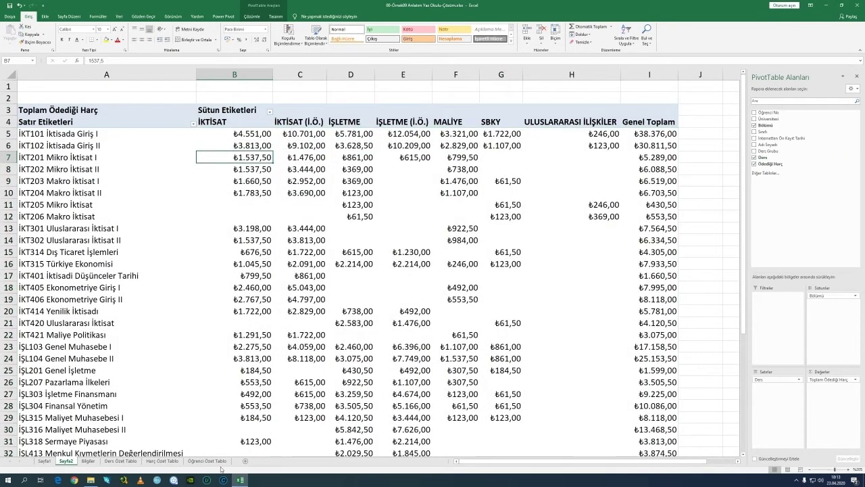
Step: Review the table request on Bilgiler and add Ders Grubu as a report filter to Sayfa2's pivot table
{"action": "left_click", "coordinate": [94, 463]}
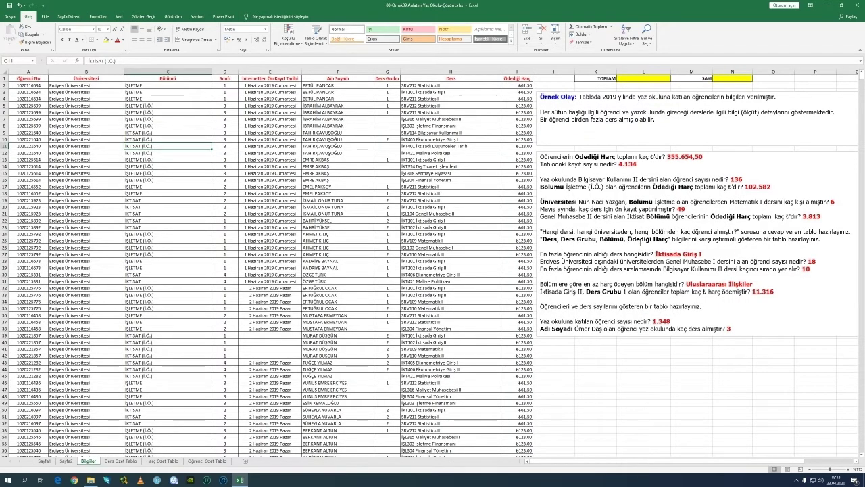
{"action": "left_click", "coordinate": [66, 462]}
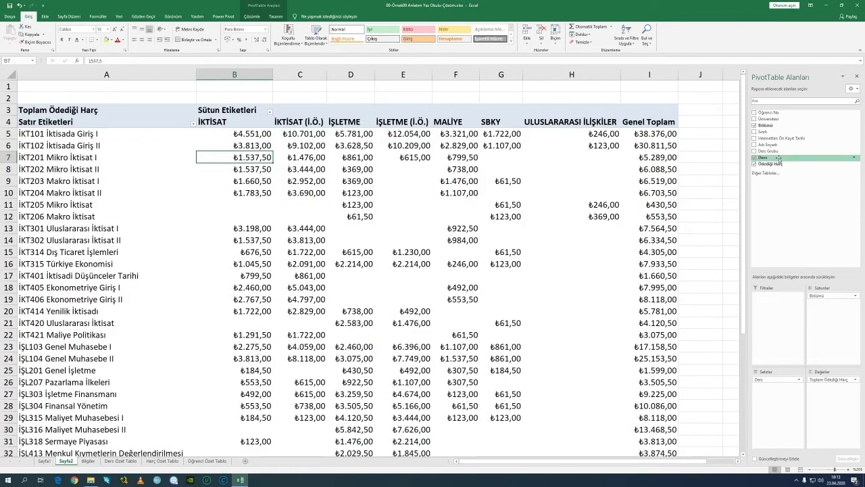
{"action": "left_click_drag", "start_coordinate": [765, 151], "coordinate": [780, 331]}
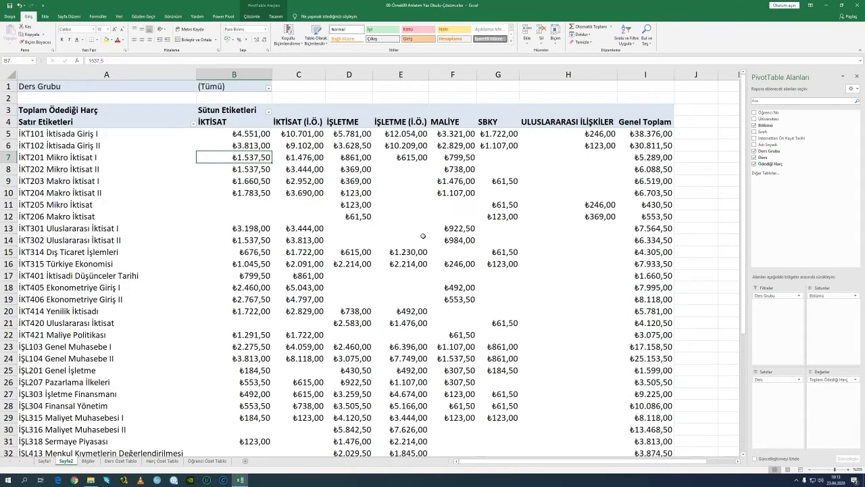
Step: Read the question on Bilgiler about the department paying the least and go to the Genel Toplam row of Sayfa2's pivot table
{"action": "left_click", "coordinate": [49, 460]}
{"action": "left_click", "coordinate": [72, 461]}
{"action": "left_click", "coordinate": [88, 460]}
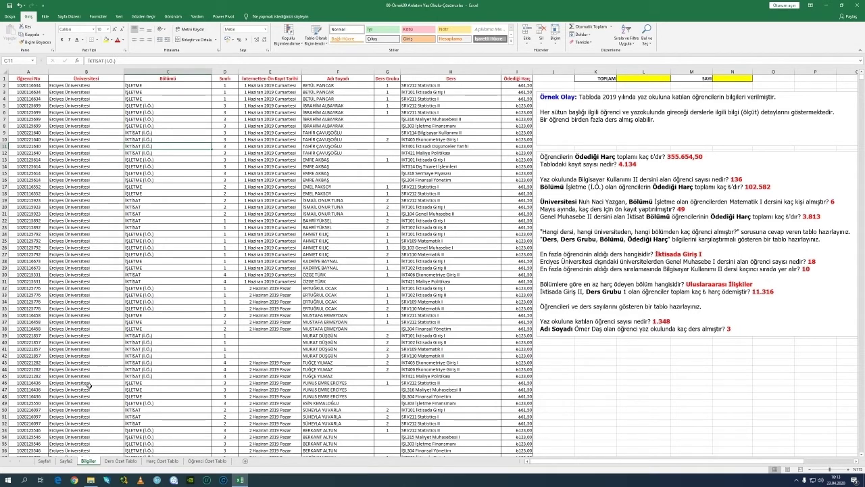
{"action": "left_click", "coordinate": [66, 460]}
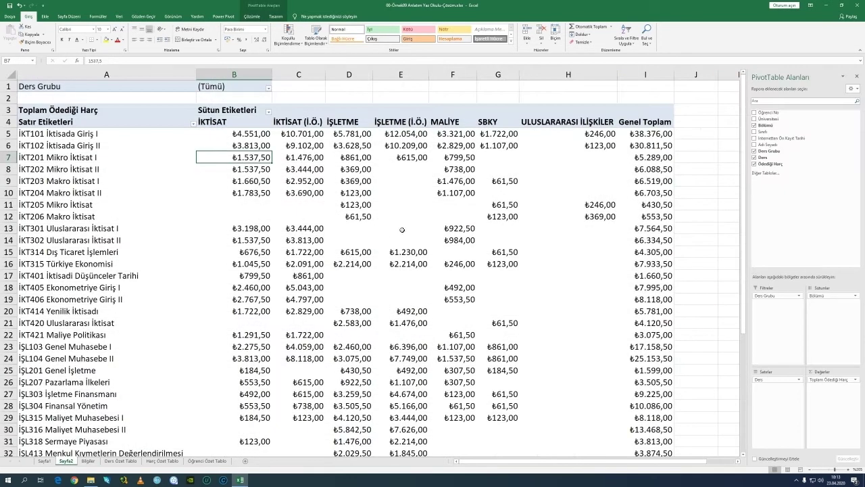
{"action": "left_click", "coordinate": [577, 133]}
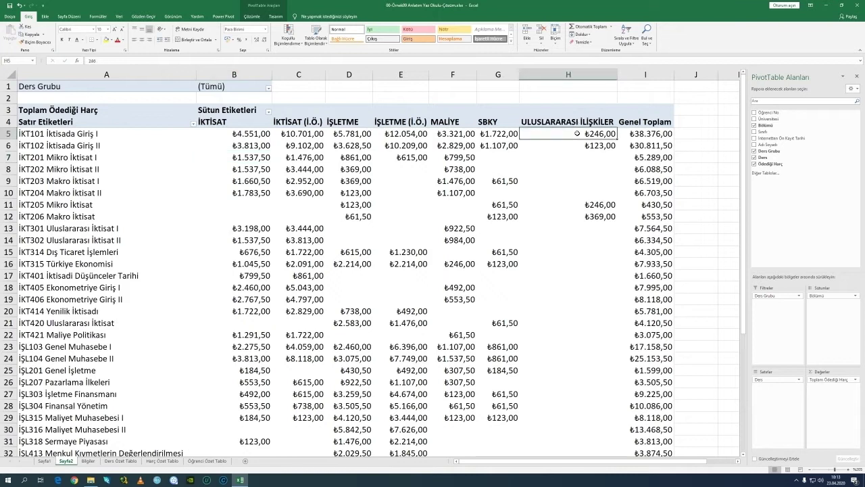
{"action": "left_click", "coordinate": [249, 136]}
{"action": "key", "text": "Left"}
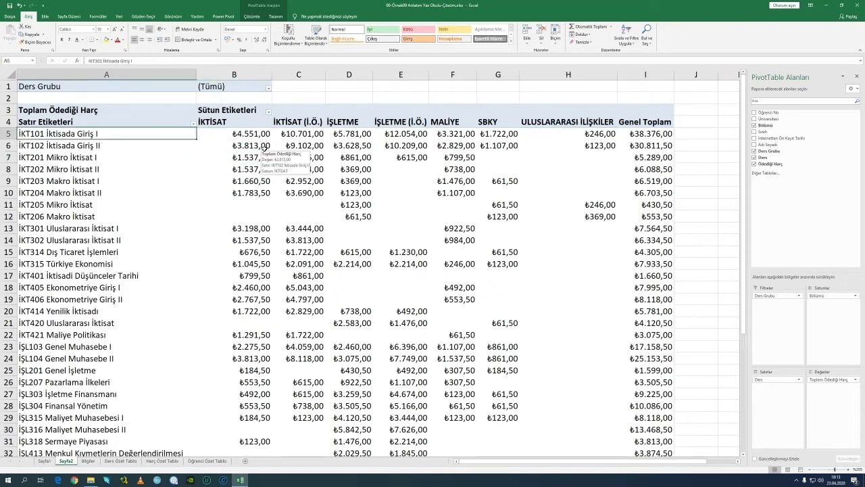
{"action": "key", "text": "ctrl+Down"}
{"action": "key", "text": "Down"}
{"action": "scroll", "coordinate": [264, 148], "scroll_direction": "down", "scroll_amount": 4}
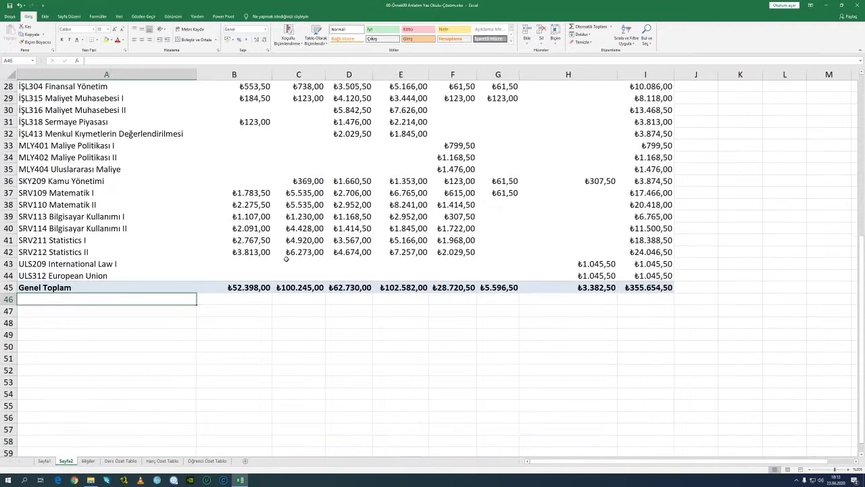
Step: Compare the departments' fee totals in the Genel Toplam row and select the lowest one
{"action": "left_click_drag", "start_coordinate": [246, 287], "coordinate": [573, 288]}
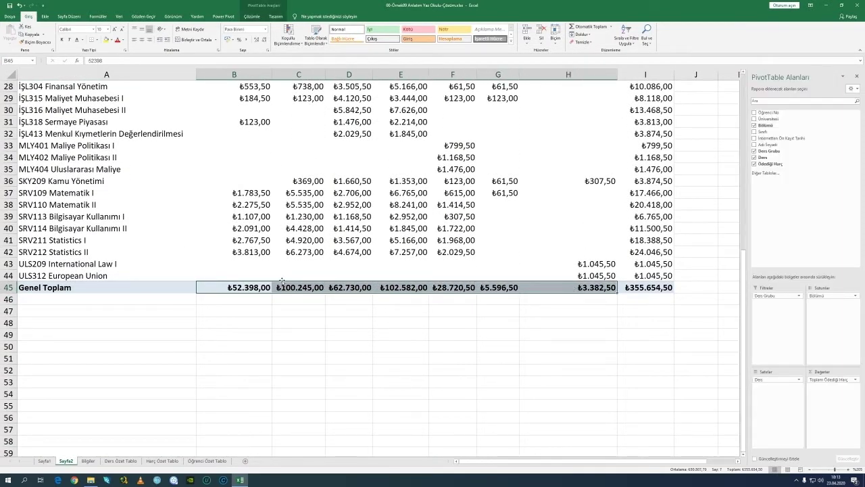
{"action": "left_click", "coordinate": [559, 287]}
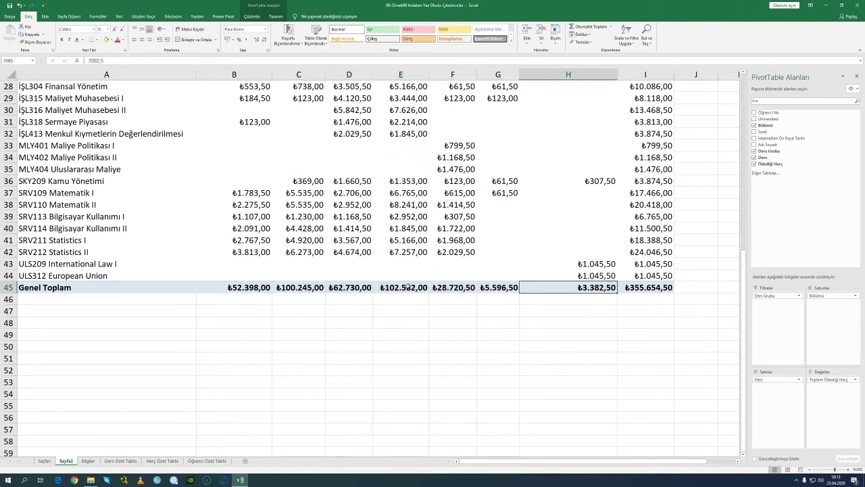
{"action": "left_click", "coordinate": [500, 289]}
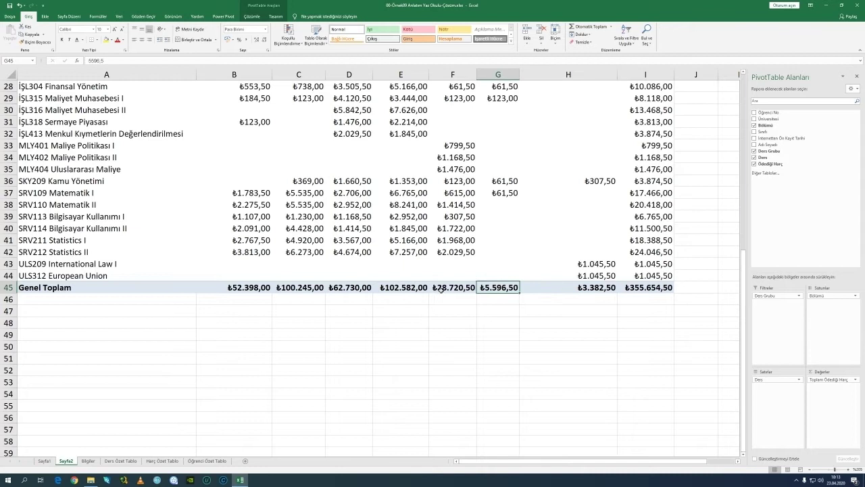
{"action": "left_click", "coordinate": [567, 288]}
Step: Trace the lowest total's column up to its department header, ULUSLARARASI İLİŞKİLER, in row 4
{"action": "left_click", "coordinate": [568, 265]}
{"action": "key", "text": "ctrl+Up"}
{"action": "key", "text": "Left"}
{"action": "key", "text": "ctrl+Up"}
{"action": "key", "text": "ctrl+Up"}
{"action": "key", "text": "ctrl+Up"}
{"action": "key", "text": "ctrl+Up"}
{"action": "key", "text": "ctrl+Up"}
{"action": "key", "text": "ctrl+Up"}
{"action": "key", "text": "ctrl+Up"}
{"action": "key", "text": "ctrl+Up"}
{"action": "key", "text": "ctrl+Up"}
{"action": "key", "text": "ctrl+Up"}
{"action": "key", "text": "ctrl+Up"}
{"action": "key", "text": "ctrl+Up"}
{"action": "key", "text": "ctrl+Up"}
{"action": "key", "text": "ctrl+Up"}
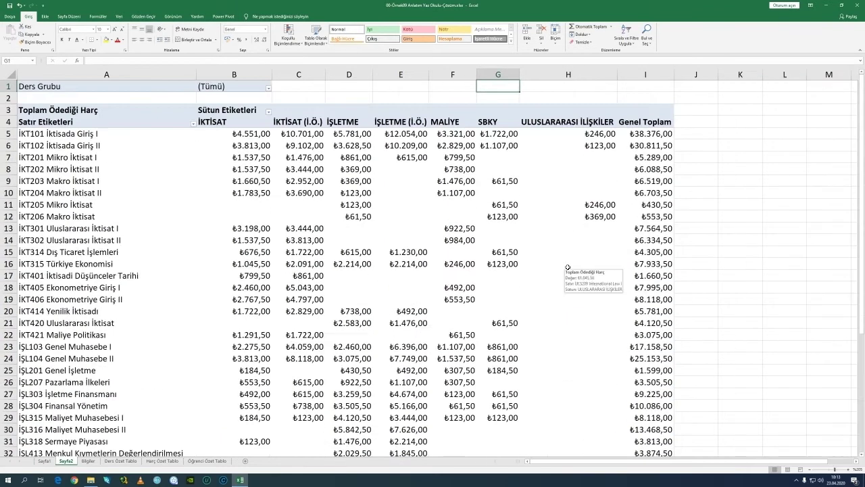
{"action": "key", "text": "Right"}
{"action": "key", "text": "Down"}
{"action": "key", "text": "Down"}
{"action": "key", "text": "Down"}
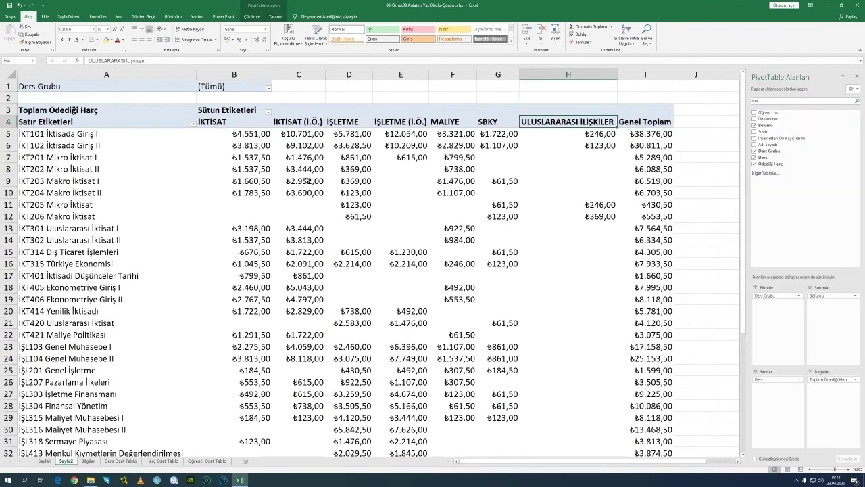
Step: Review the İktisada Giriş II, Ders Grubu 1 question on Bilgiler and filter Sayfa2's pivot table to Ders Grubu 1
{"action": "left_click", "coordinate": [88, 461]}
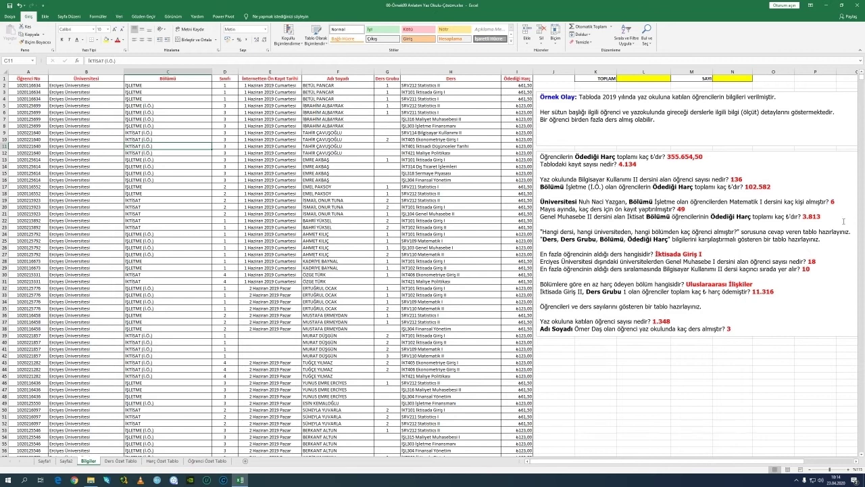
{"action": "left_click", "coordinate": [541, 292]}
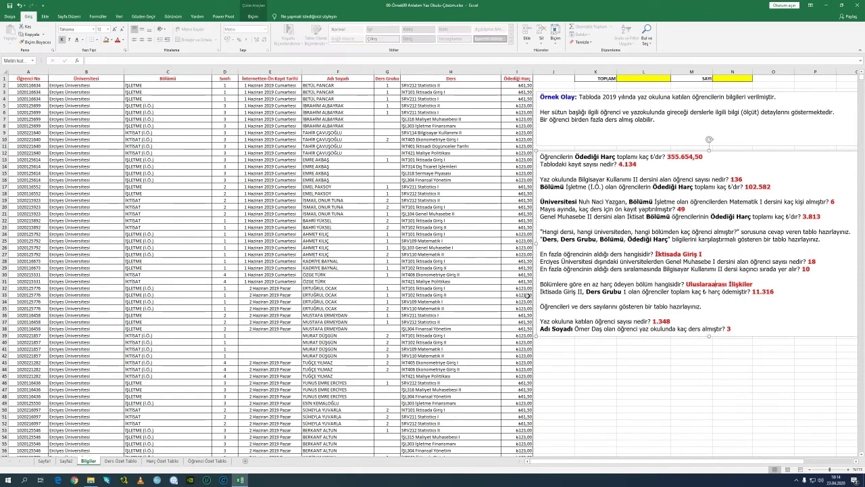
{"action": "left_click_drag", "start_coordinate": [540, 292], "coordinate": [637, 294]}
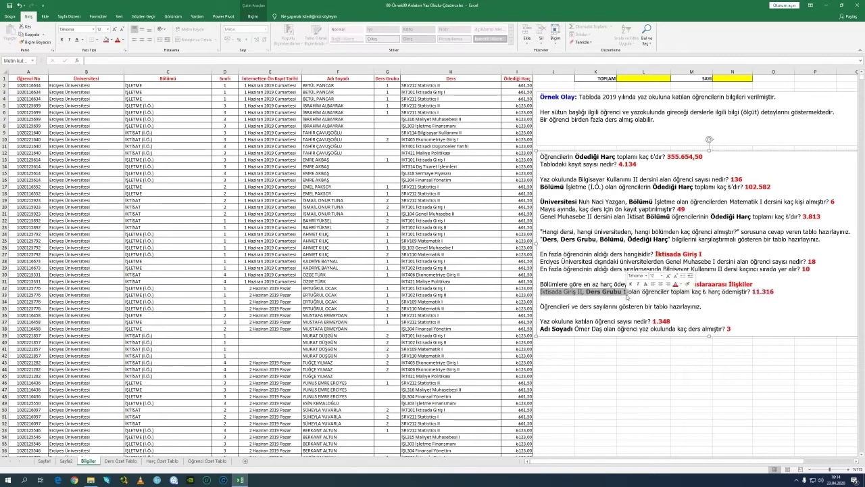
{"action": "left_click", "coordinate": [67, 462]}
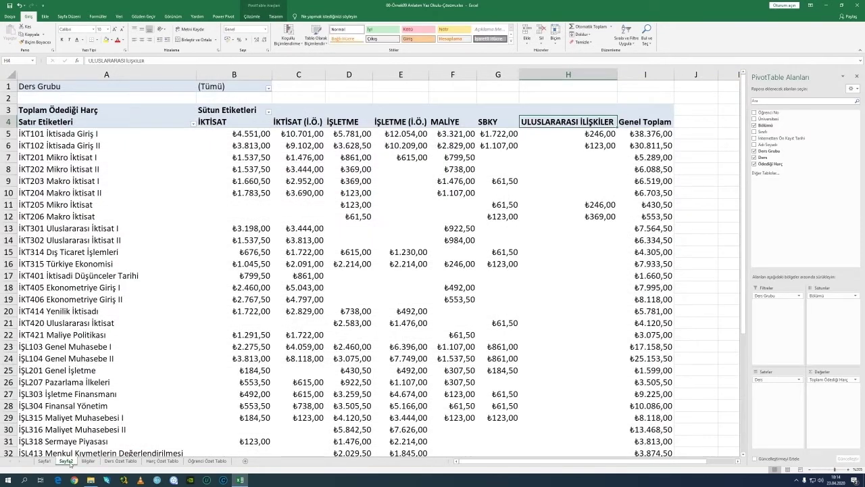
{"action": "left_click", "coordinate": [69, 134]}
{"action": "left_click", "coordinate": [9, 134]}
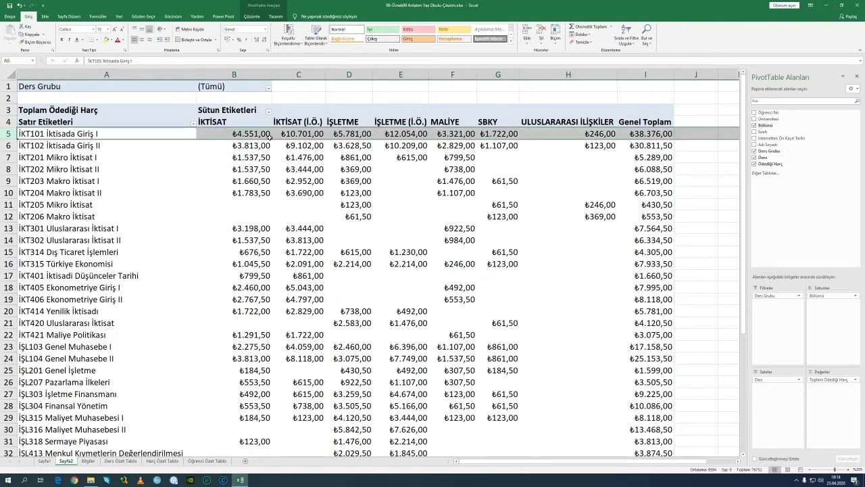
{"action": "left_click", "coordinate": [268, 88]}
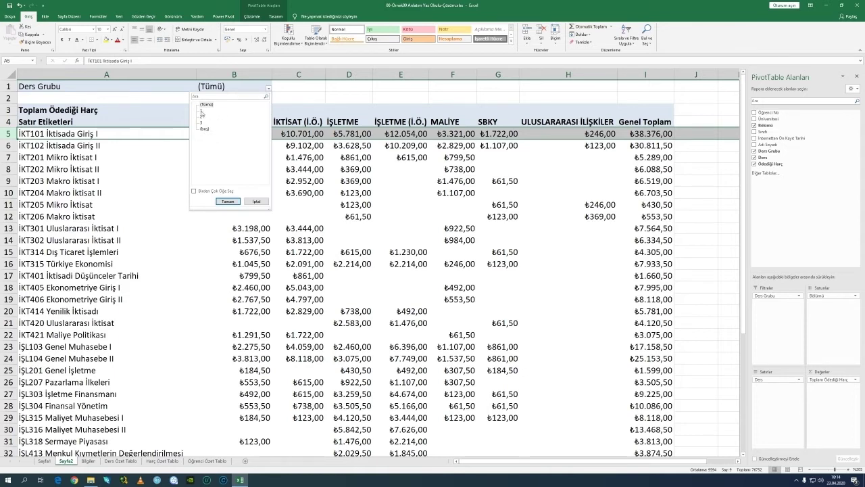
{"action": "left_click", "coordinate": [227, 201]}
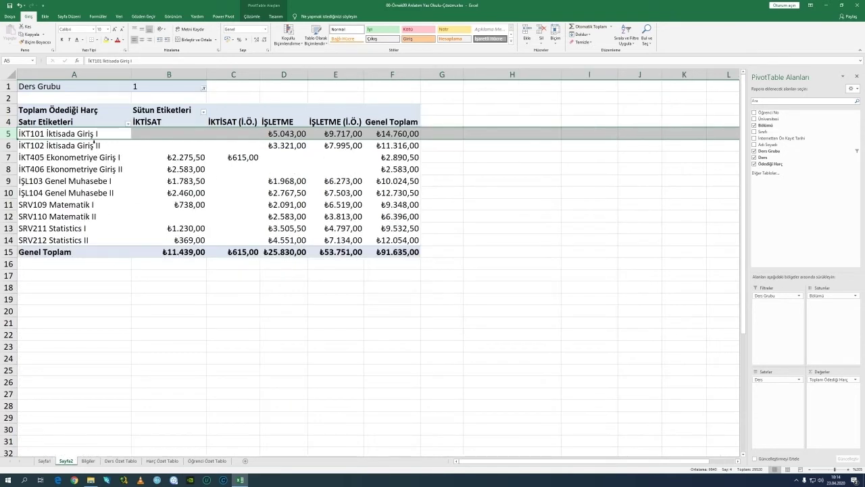
Step: Examine İKT101's fees by department for group 1 and look over the choices in the Ders Grubu filter
{"action": "left_click_drag", "start_coordinate": [158, 135], "coordinate": [402, 135]}
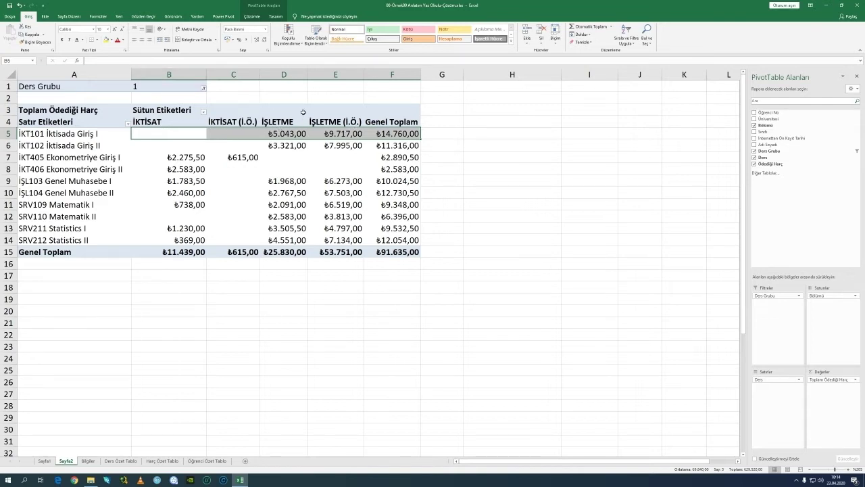
{"action": "mouse_move", "coordinate": [278, 158]}
{"action": "mouse_move", "coordinate": [69, 148]}
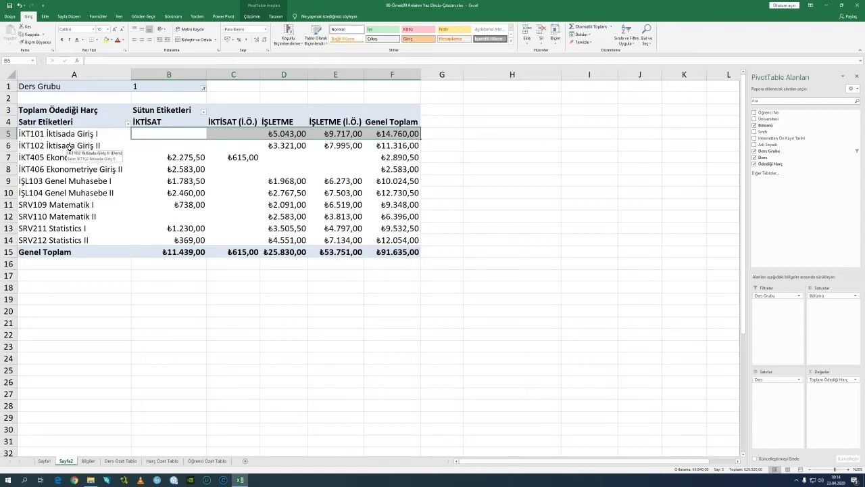
{"action": "left_click", "coordinate": [204, 91]}
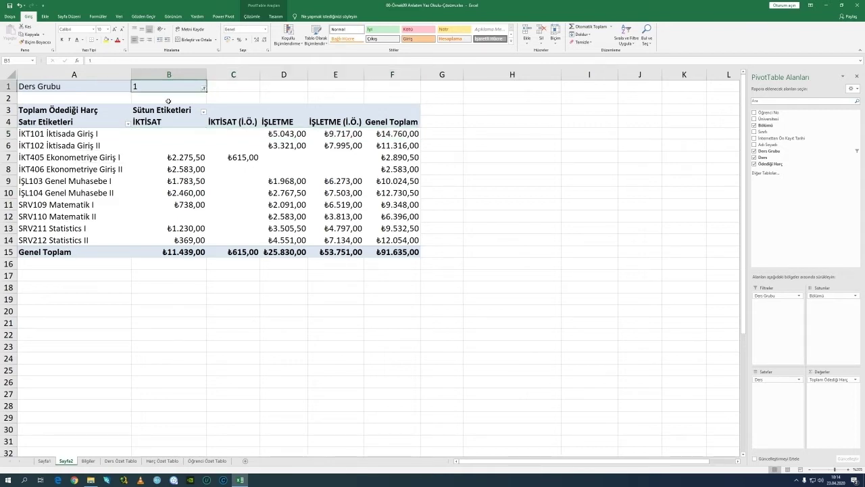
{"action": "left_click", "coordinate": [204, 88]}
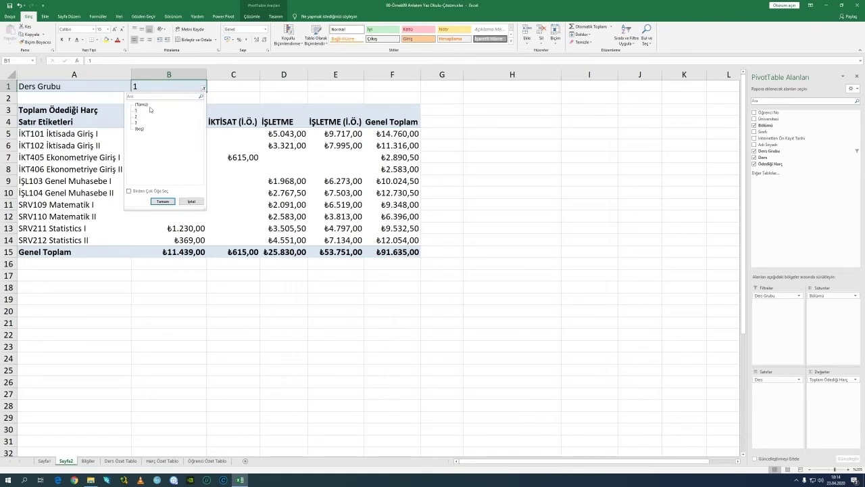
{"action": "left_click", "coordinate": [250, 158]}
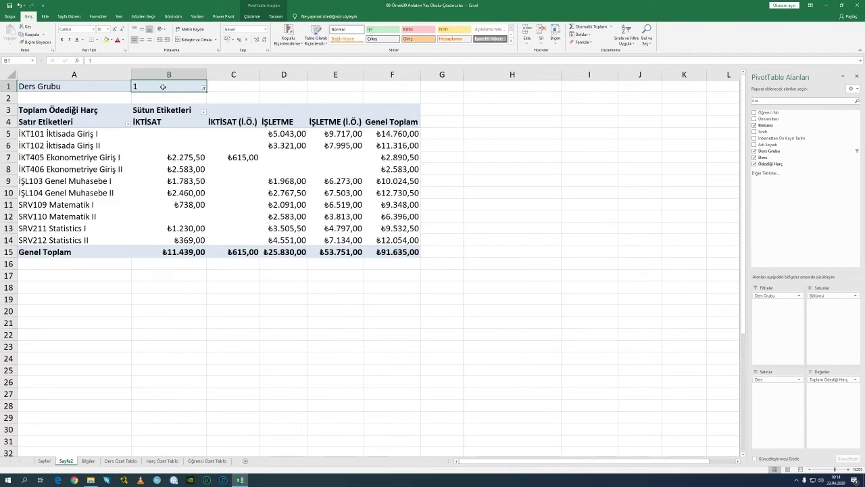
Step: Recheck the question on Bilgiler and select the Genel Toplam fee of İKT102 İktisada Giriş II in Sayfa2
{"action": "left_click", "coordinate": [88, 461]}
{"action": "left_click", "coordinate": [79, 148]}
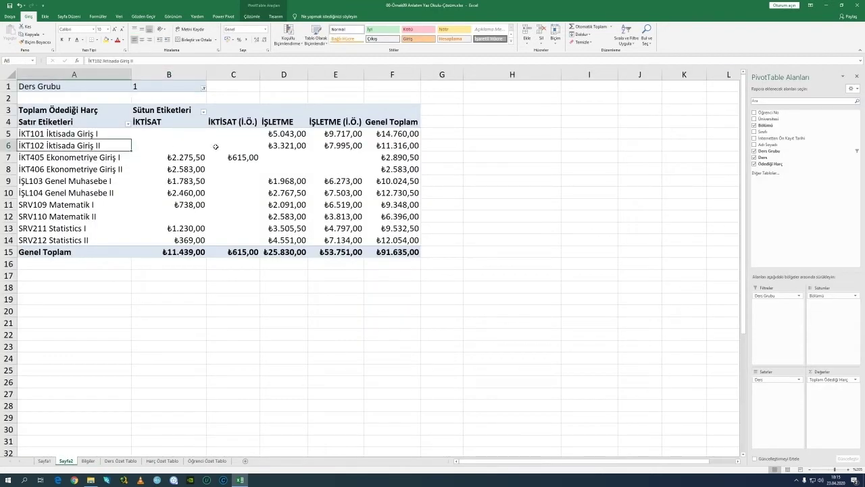
{"action": "left_click", "coordinate": [390, 146]}
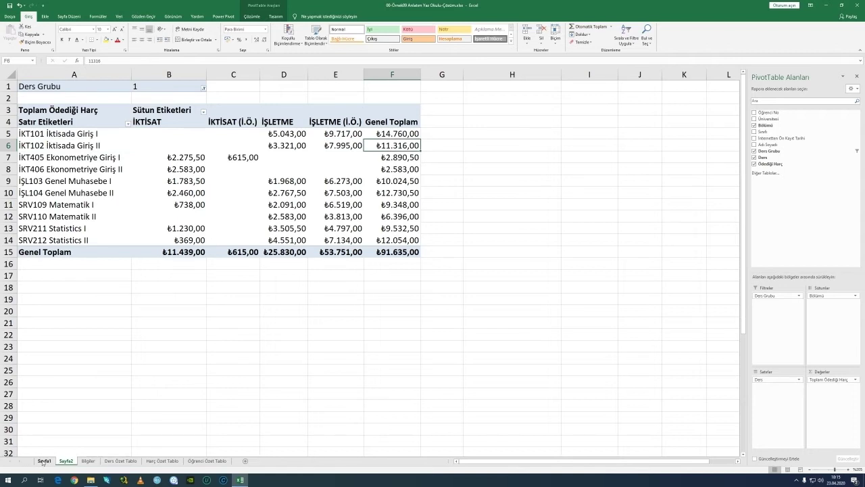
Step: Check the İktisada Giriş II answer on Bilgiler and read the task asking for a table of students and course counts
{"action": "left_click", "coordinate": [86, 460]}
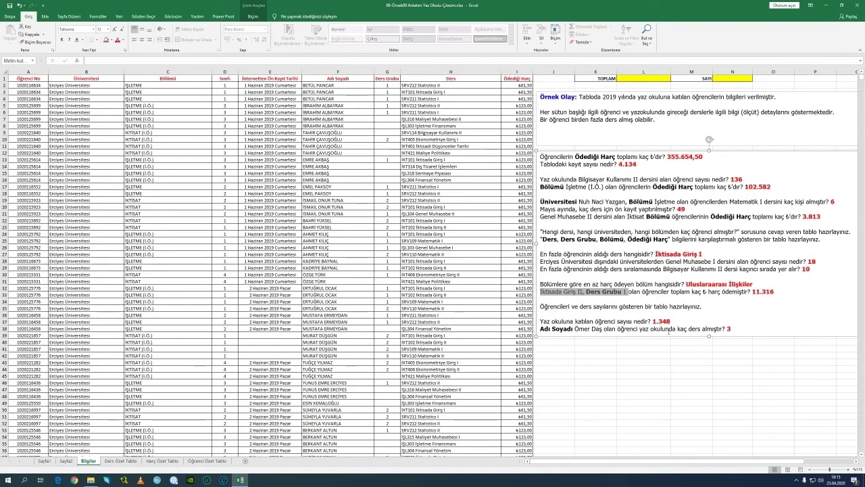
{"action": "left_click_drag", "start_coordinate": [752, 291], "coordinate": [773, 294]}
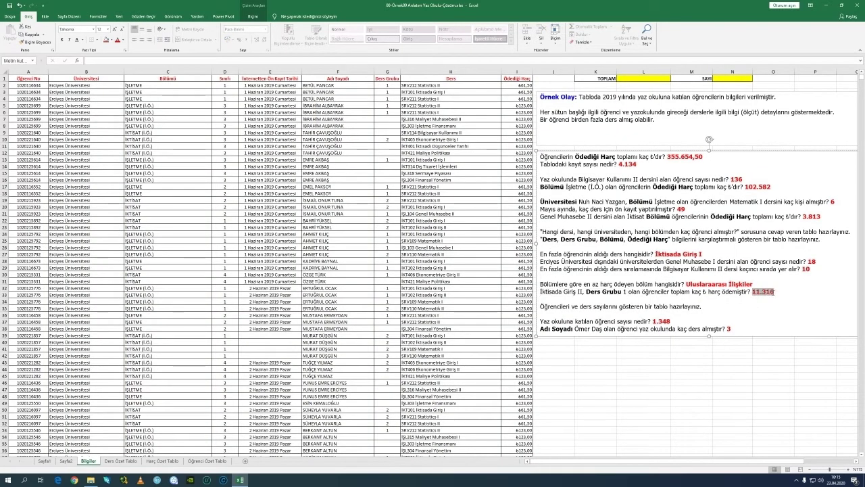
{"action": "left_click", "coordinate": [630, 305]}
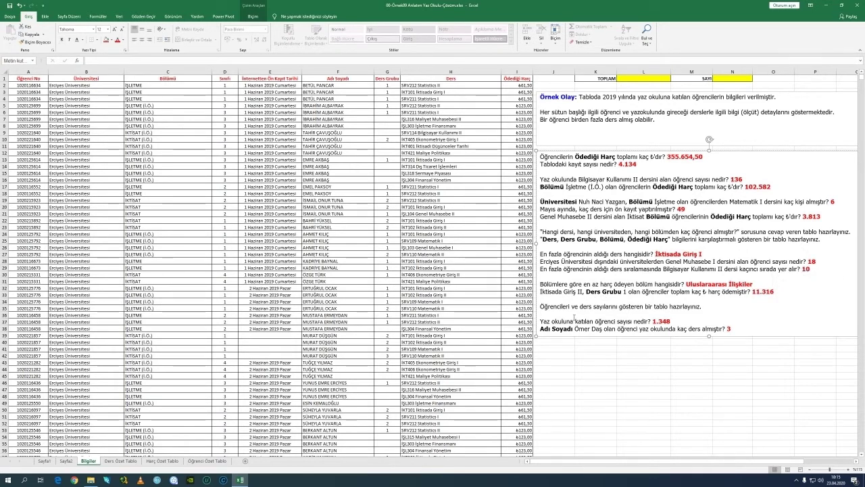
Step: Rearrange Sayfa2's pivot table to list only Adı Soyadı in rows, removing Ders Grubu, Bölümü, Ders and Toplam Ödediği Harç
{"action": "left_click", "coordinate": [66, 461]}
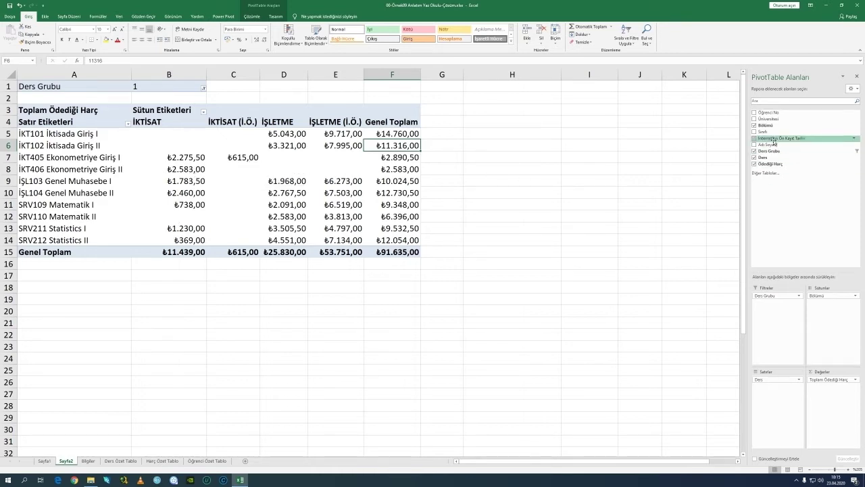
{"action": "left_click_drag", "start_coordinate": [781, 146], "coordinate": [684, 298]}
{"action": "left_click_drag", "start_coordinate": [770, 296], "coordinate": [686, 281]}
{"action": "left_click_drag", "start_coordinate": [831, 297], "coordinate": [678, 284]}
{"action": "left_click_drag", "start_coordinate": [829, 379], "coordinate": [621, 309]}
{"action": "scroll", "coordinate": [66, 300], "scroll_direction": "down", "scroll_amount": 6}
{"action": "scroll", "coordinate": [66, 300], "scroll_direction": "up", "scroll_amount": 6}
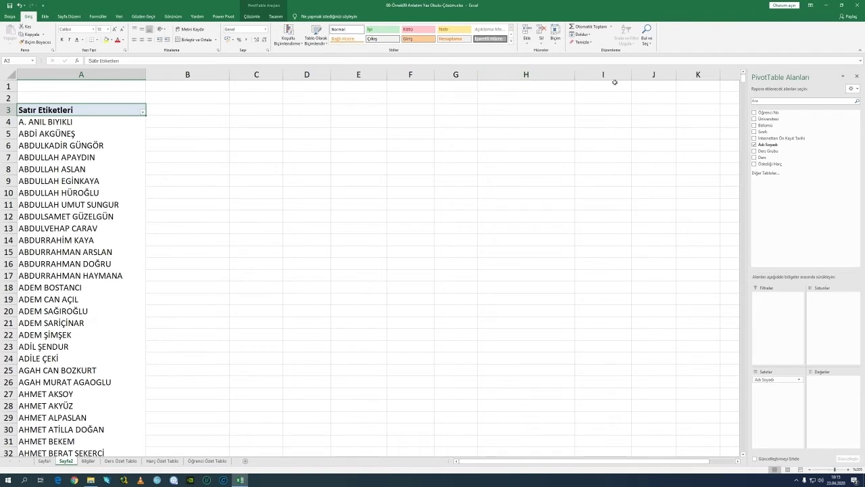
Step: Add Adı Soyadı to the pivot table's values as a count and format the count column as Genel
{"action": "left_click_drag", "start_coordinate": [776, 144], "coordinate": [829, 404]}
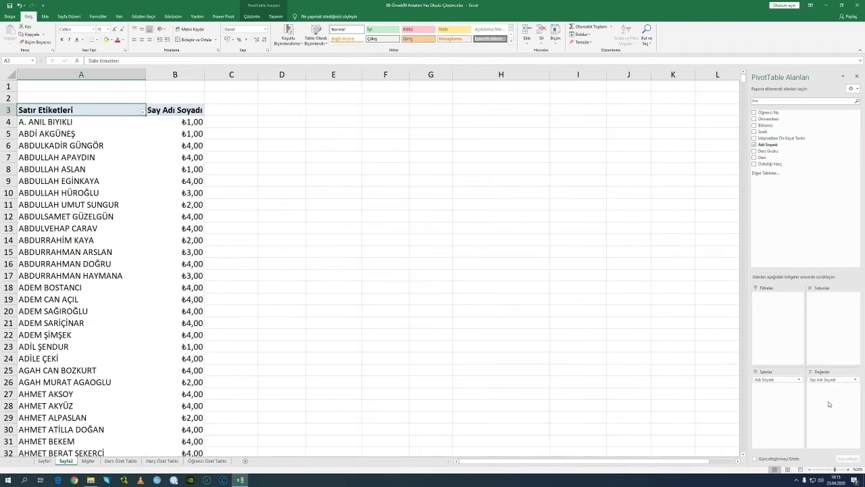
{"action": "left_click", "coordinate": [175, 111]}
{"action": "key", "text": "ctrl+shift+Down"}
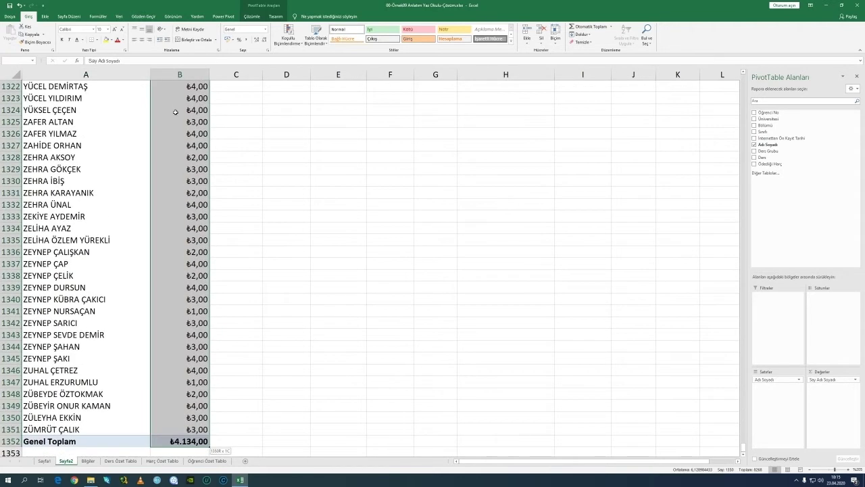
{"action": "left_click", "coordinate": [264, 29]}
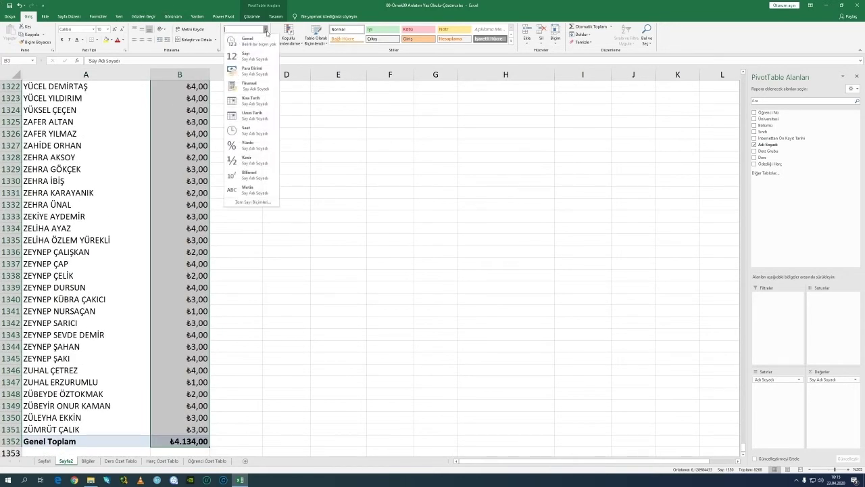
{"action": "left_click", "coordinate": [254, 45]}
{"action": "left_click", "coordinate": [171, 123]}
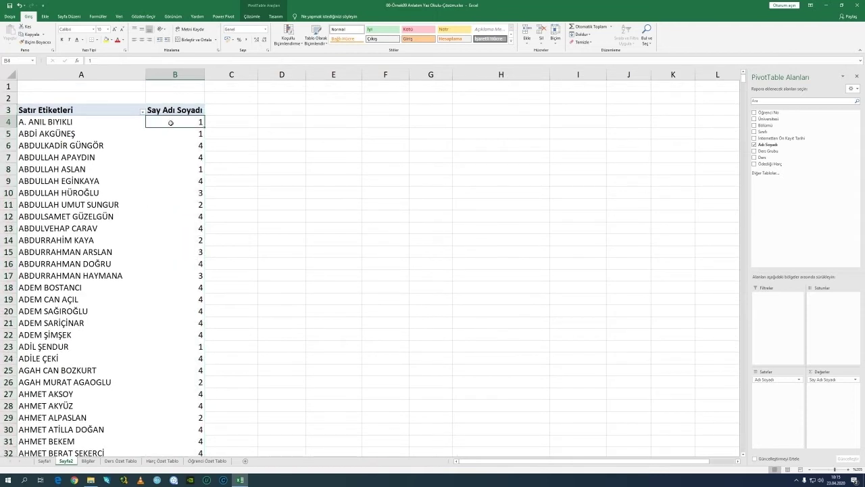
Step: Examine the course counts beside the first students in the Say Adı Soyadı column
{"action": "left_click", "coordinate": [174, 134]}
{"action": "key", "text": "ctrl+a"}
{"action": "left_click", "coordinate": [183, 148]}
{"action": "left_click", "coordinate": [170, 179]}
{"action": "left_click", "coordinate": [169, 236]}
{"action": "left_click", "coordinate": [187, 304]}
{"action": "left_click", "coordinate": [181, 368]}
{"action": "left_click", "coordinate": [58, 135]}
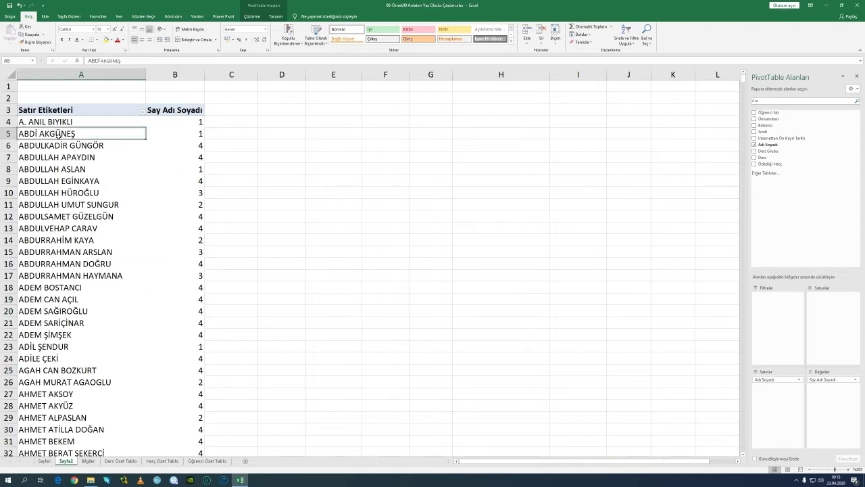
{"action": "left_click", "coordinate": [181, 133]}
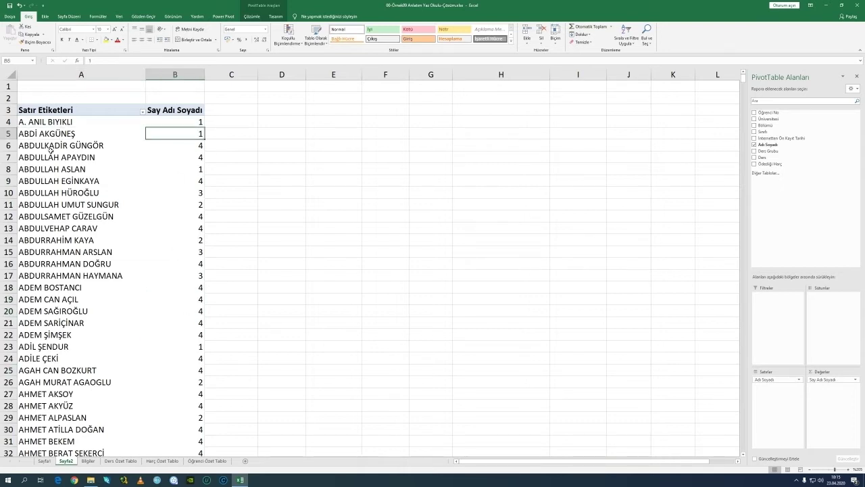
{"action": "left_click", "coordinate": [190, 144]}
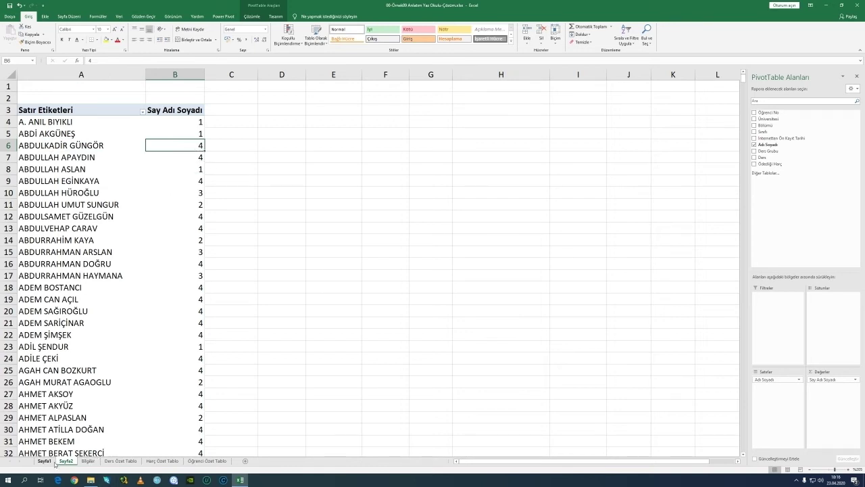
Step: Highlight the first student's repeated course records in rows 2 to 4 of Bilgiler
{"action": "left_click", "coordinate": [88, 461]}
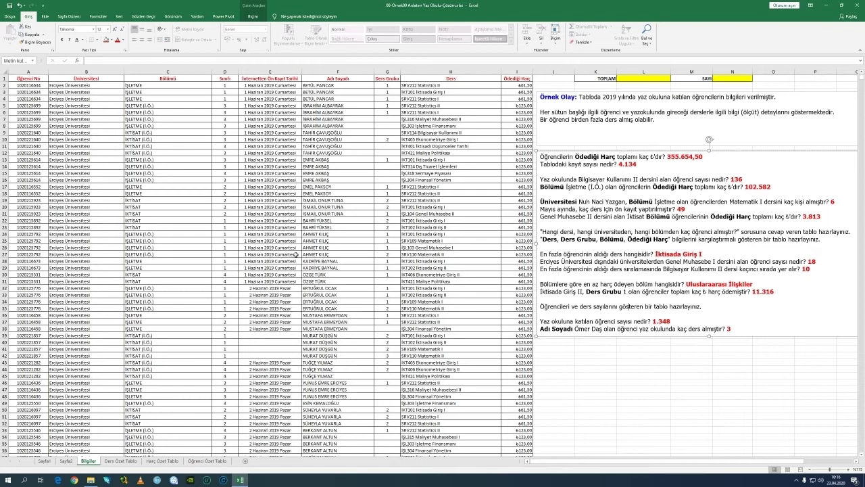
{"action": "left_click", "coordinate": [160, 205]}
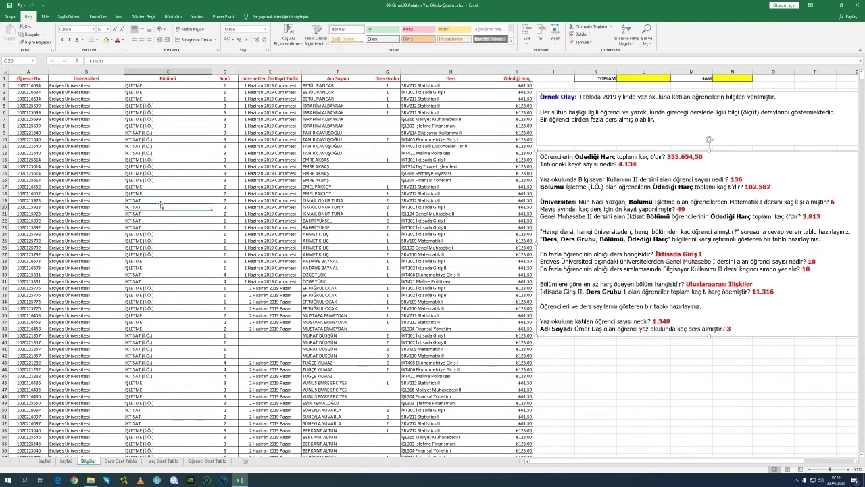
{"action": "left_click", "coordinate": [3, 85]}
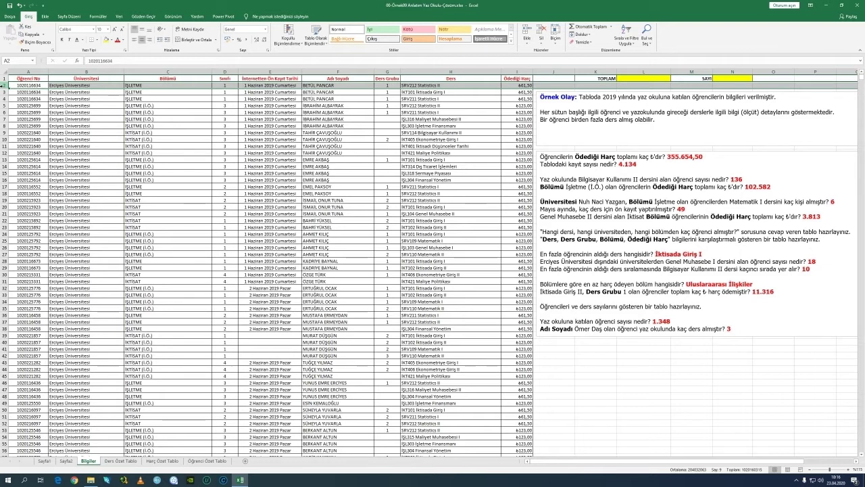
{"action": "left_click_drag", "start_coordinate": [4, 85], "coordinate": [4, 99]}
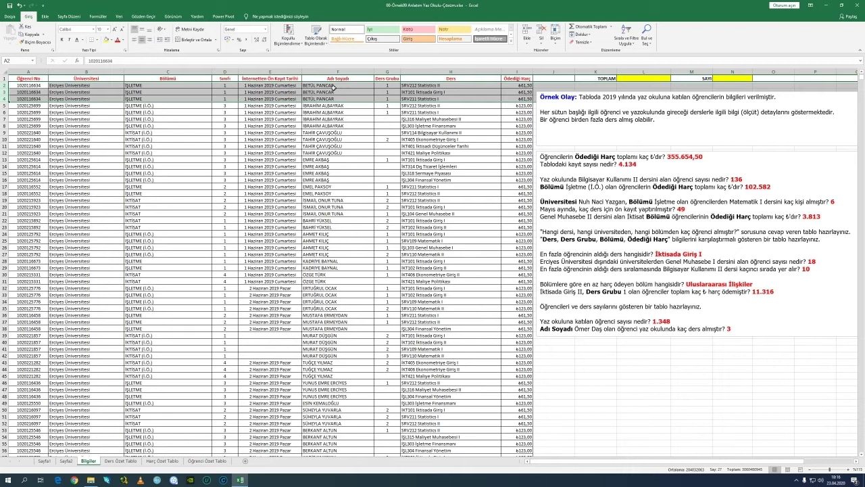
Step: Look over the unique student names in Sayfa2's pivot table from the first entry to the last
{"action": "left_click", "coordinate": [70, 461]}
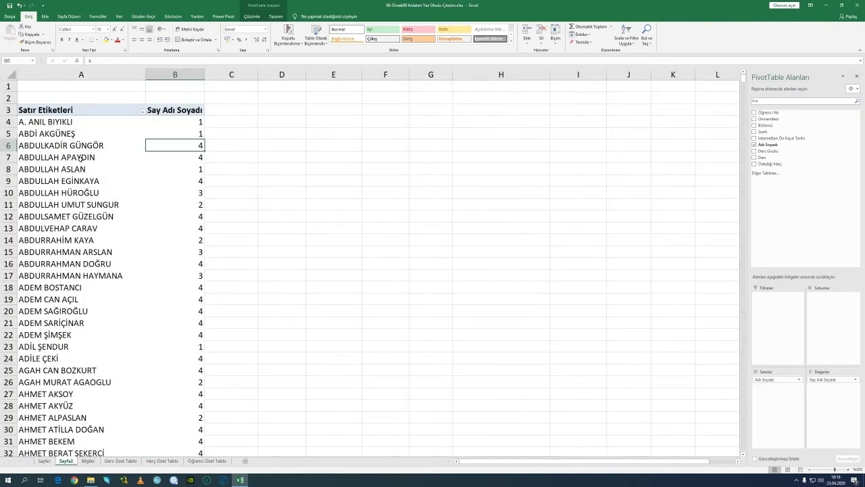
{"action": "left_click_drag", "start_coordinate": [73, 124], "coordinate": [69, 193]}
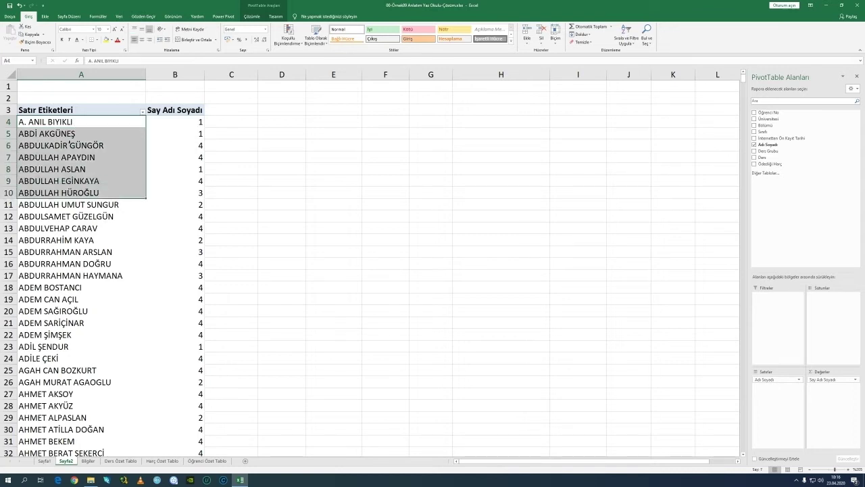
{"action": "key", "text": "ctrl+Down"}
{"action": "key", "text": "Up"}
{"action": "key", "text": "ctrl+Up"}
{"action": "key", "text": "Down"}
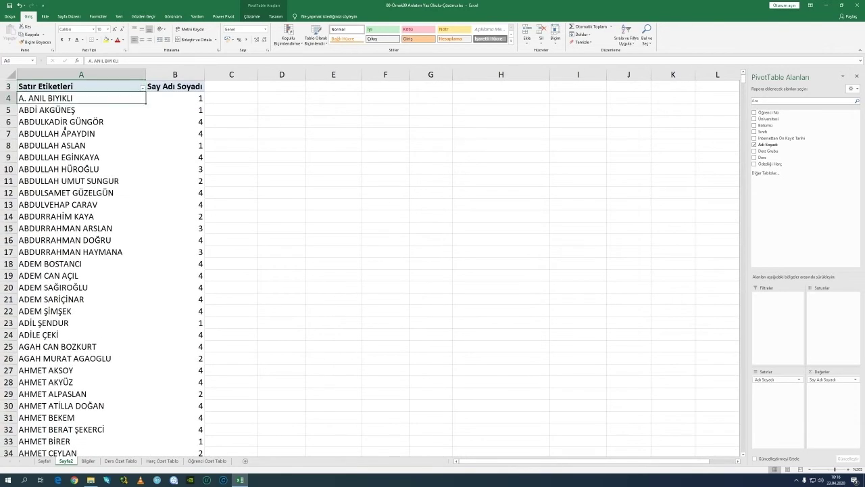
Step: Count the listed students in cell A1353, below Genel Toplam, with the formula =ALTTOPLAM(3;A4:A1351)
{"action": "key", "text": "ctrl+Down"}
{"action": "key", "text": "Down"}
{"action": "key", "text": "Down"}
{"action": "key", "text": "Down"}
{"action": "key", "text": "Down"}
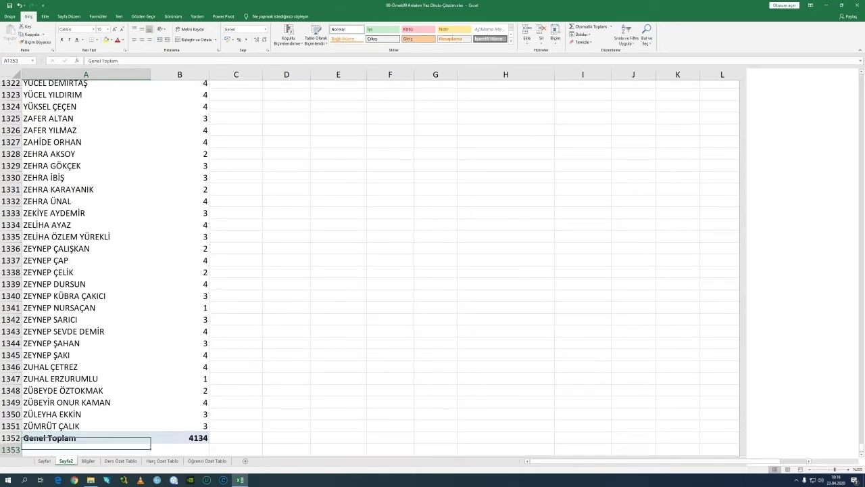
{"action": "key", "text": "Up"}
{"action": "key", "text": "Up"}
{"action": "key", "text": "Up"}
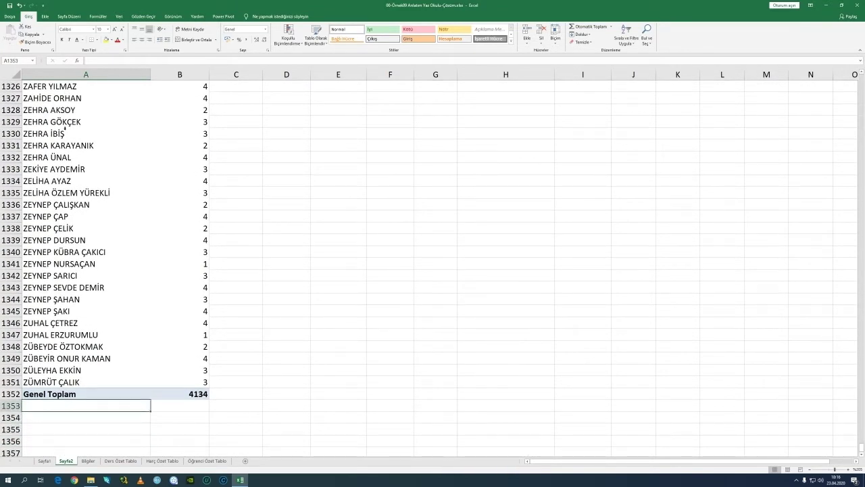
{"action": "type", "text": "=ALTT"}
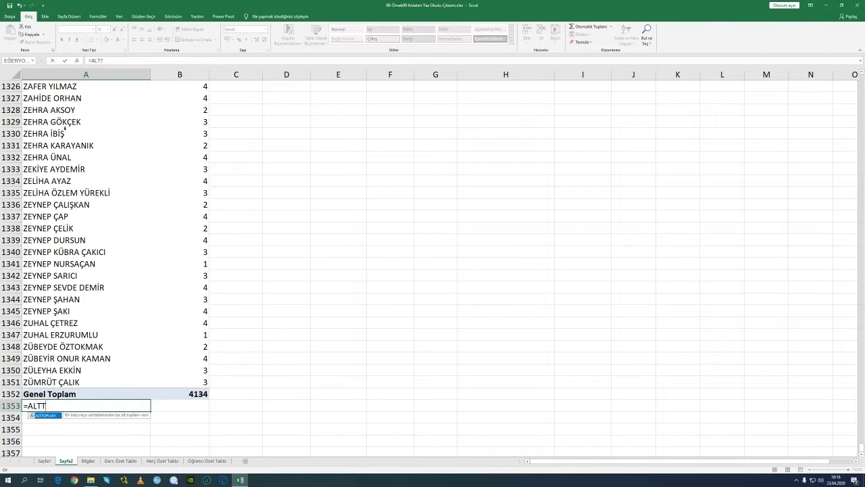
{"action": "type", "text": "OPLAM("}
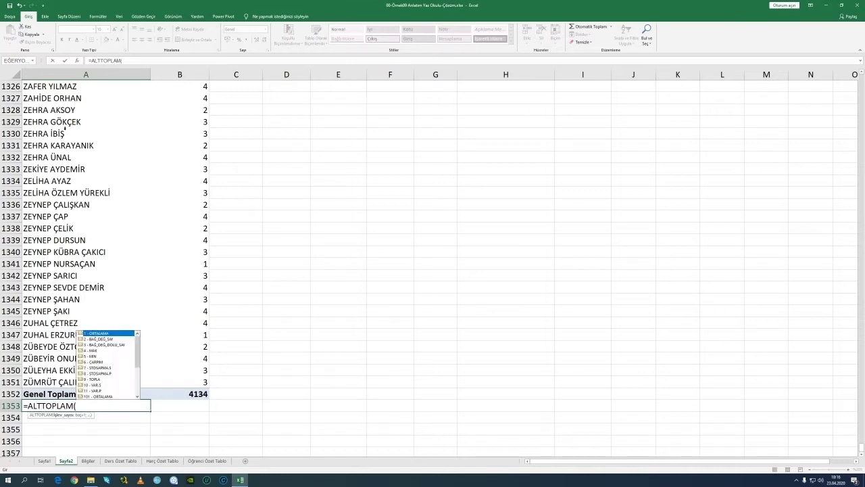
{"action": "type", "text": "3;"}
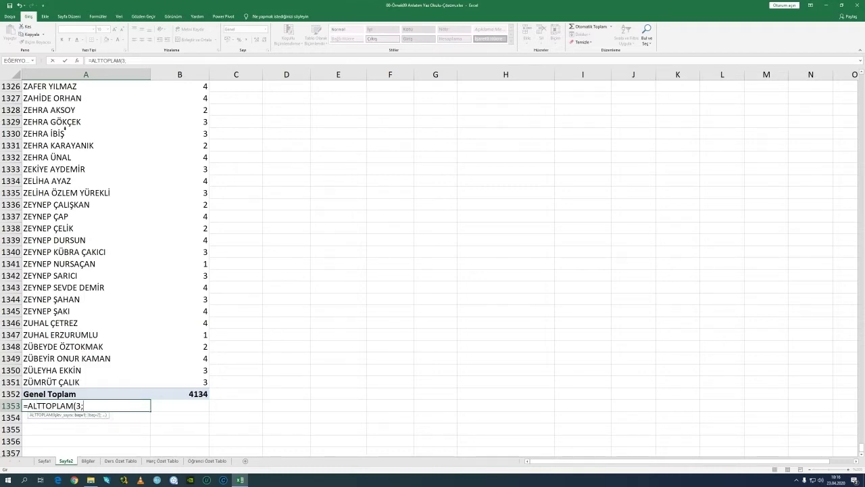
{"action": "key", "text": "Up"}
{"action": "key", "text": "Up"}
{"action": "key", "text": "ctrl+shift+Up"}
{"action": "key", "text": "shift+Down"}
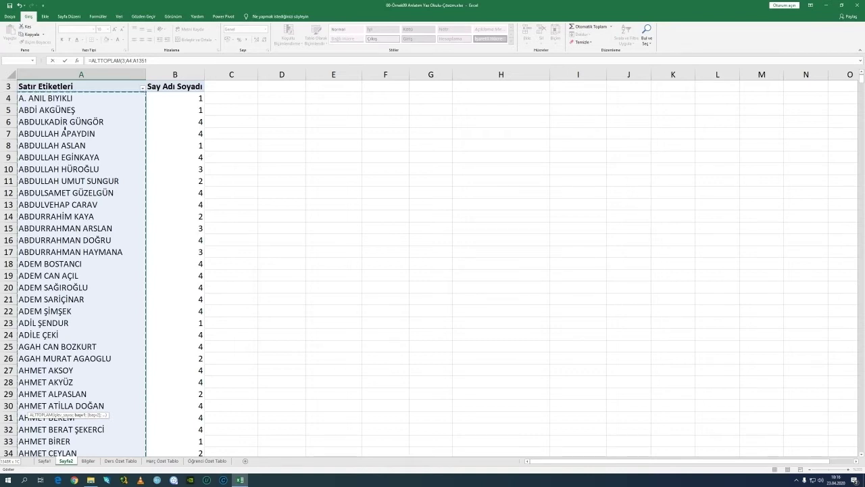
{"action": "key", "text": "Return"}
Step: Inspect the function number and cell range used in A1353's ALTTOPLAM formula
{"action": "key", "text": "Up"}
{"action": "key", "text": "F2"}
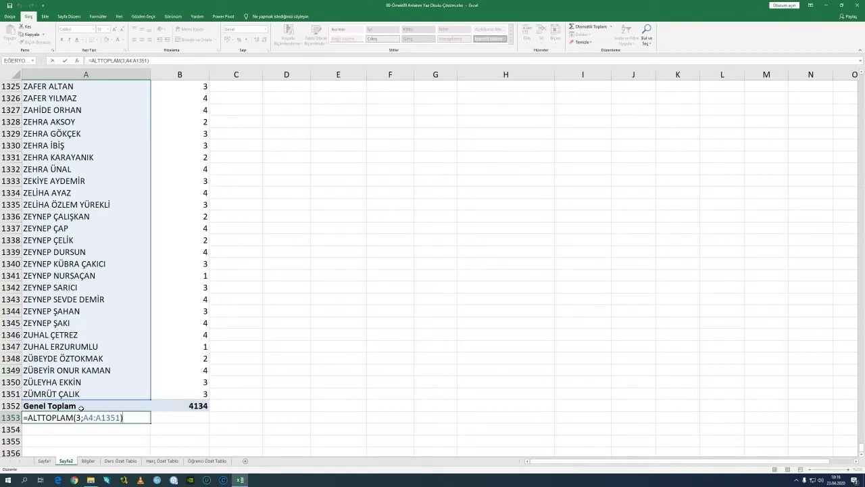
{"action": "key", "text": "Return"}
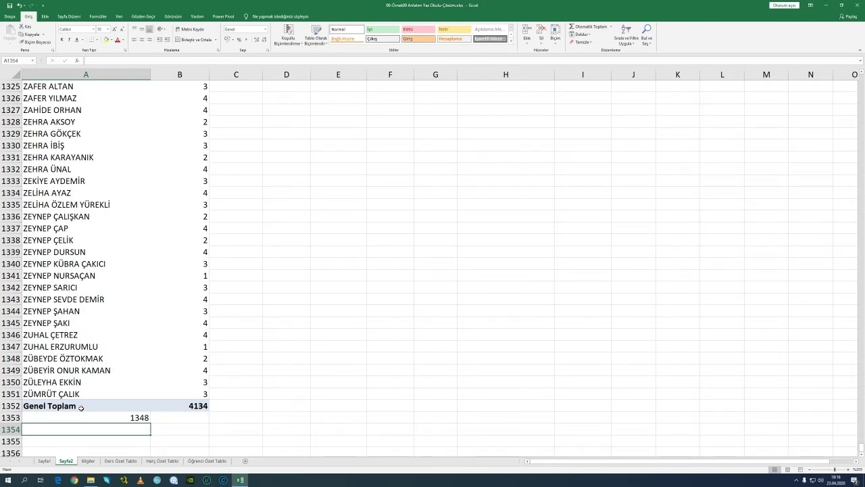
{"action": "key", "text": "Up"}
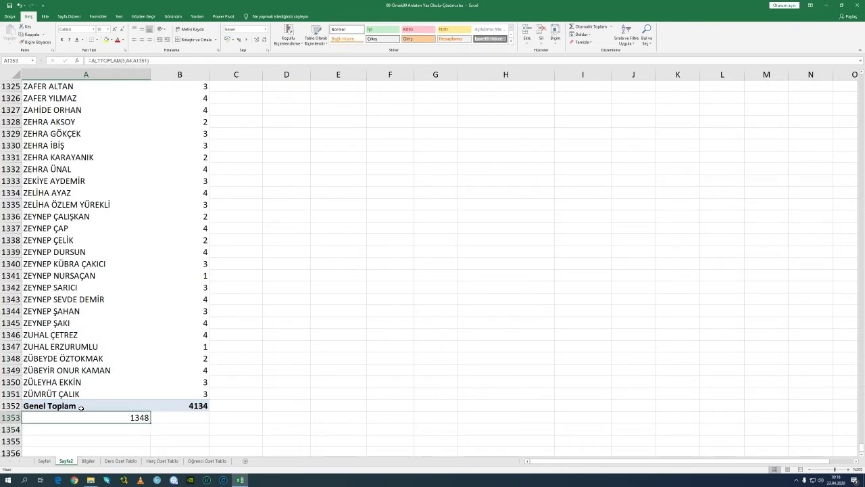
Step: Compare the record and student count answers on Bilgiler with Genel Toplam and cell A1353 in Sayfa2
{"action": "left_click", "coordinate": [88, 460]}
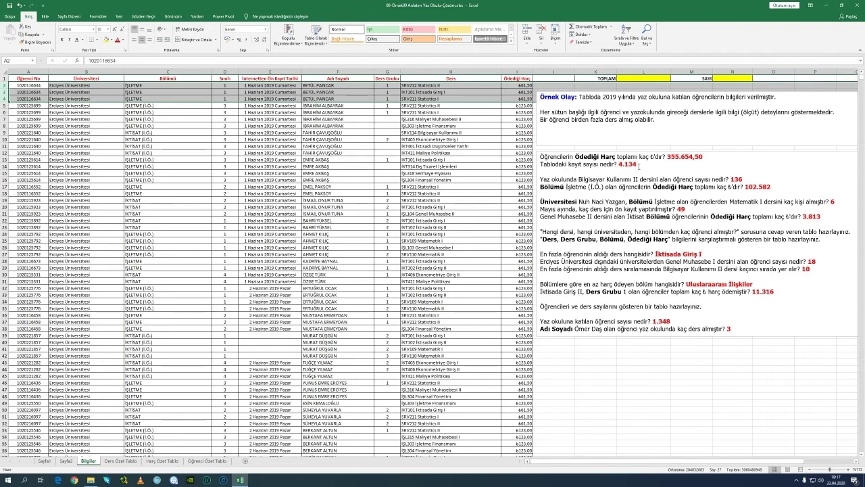
{"action": "left_click", "coordinate": [70, 463]}
{"action": "scroll", "coordinate": [119, 299], "scroll_direction": "up", "scroll_amount": 15}
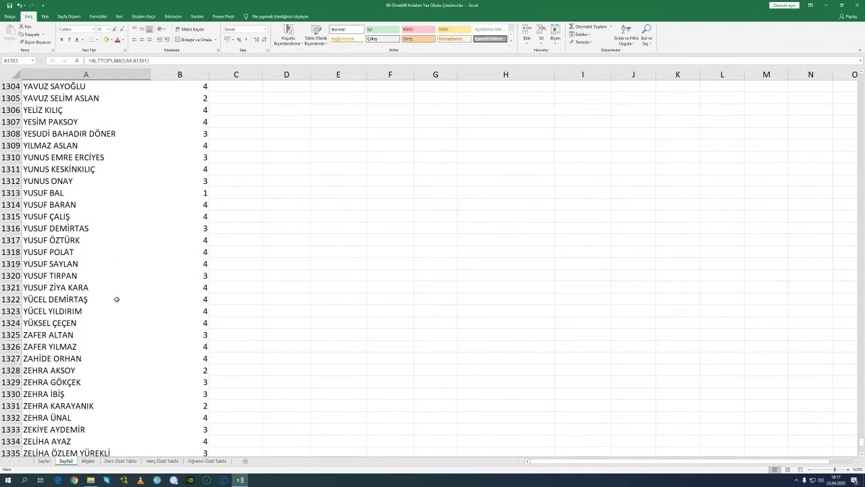
{"action": "scroll", "coordinate": [106, 193], "scroll_direction": "down", "scroll_amount": 12}
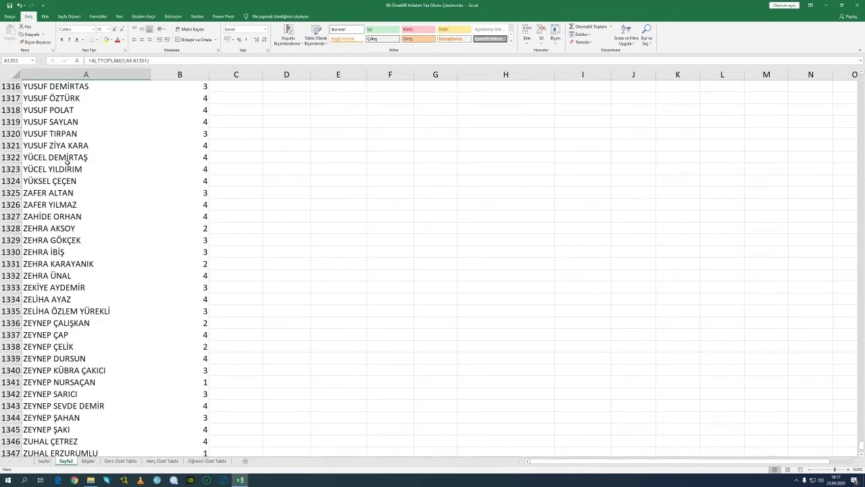
{"action": "scroll", "coordinate": [64, 230], "scroll_direction": "down", "scroll_amount": 6}
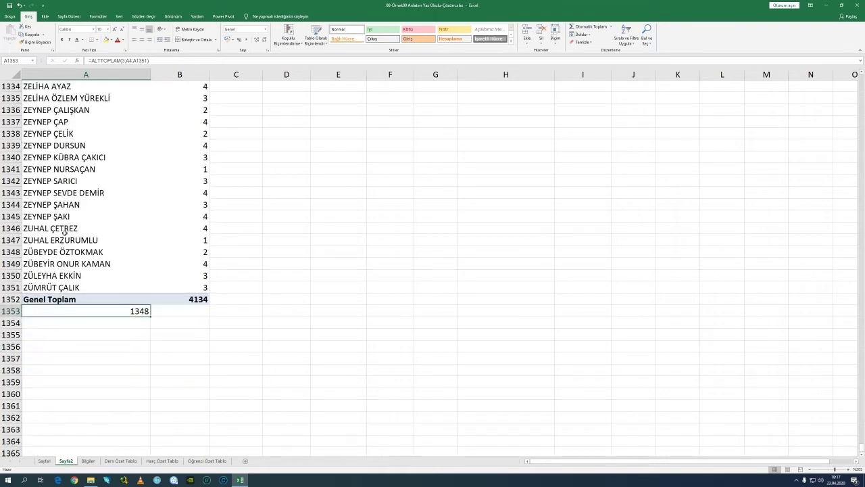
{"action": "left_click", "coordinate": [89, 460]}
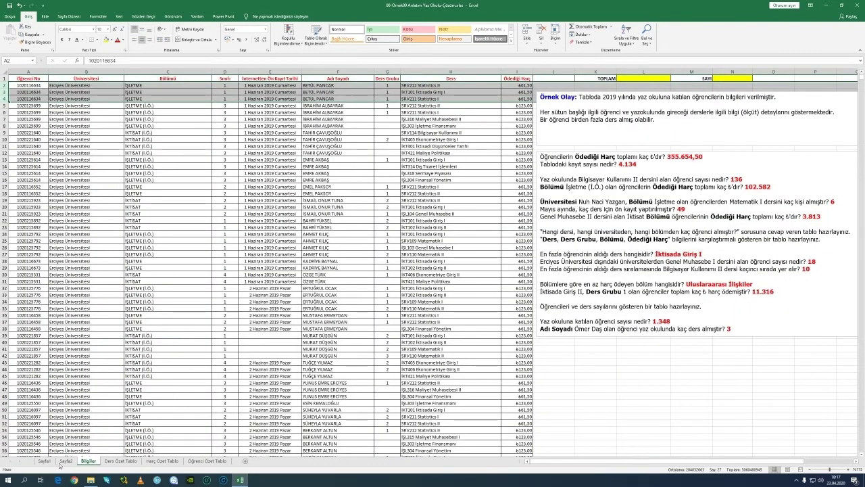
{"action": "left_click", "coordinate": [65, 461]}
Step: Filter the row labels of Sayfa2's pivot table to the student named in the last question on Bilgiler
{"action": "left_click", "coordinate": [89, 460]}
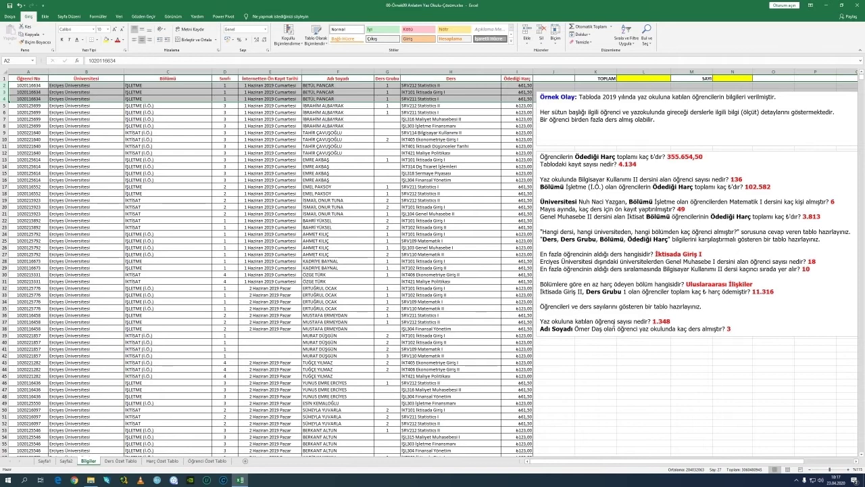
{"action": "left_click", "coordinate": [68, 460]}
{"action": "scroll", "coordinate": [185, 206], "scroll_direction": "up", "scroll_amount": 20}
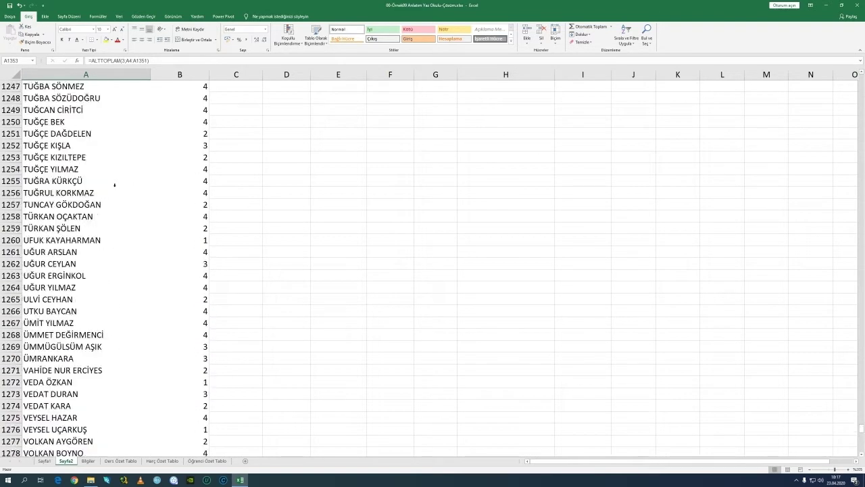
{"action": "scroll", "coordinate": [114, 185], "scroll_direction": "up", "scroll_amount": 20}
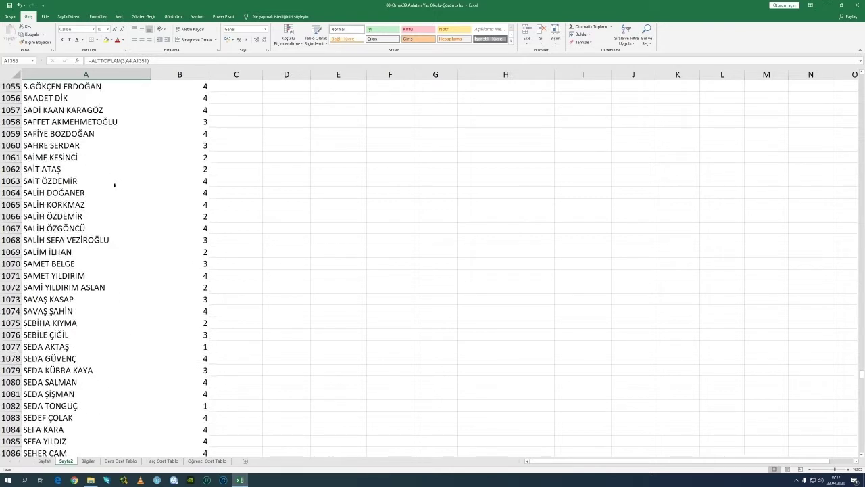
{"action": "scroll", "coordinate": [114, 184], "scroll_direction": "up", "scroll_amount": 3}
{"action": "left_click", "coordinate": [95, 181]}
{"action": "scroll", "coordinate": [95, 181], "scroll_direction": "up", "scroll_amount": 5}
{"action": "key", "text": "ctrl+Up"}
{"action": "scroll", "coordinate": [117, 89], "scroll_direction": "up", "scroll_amount": 1}
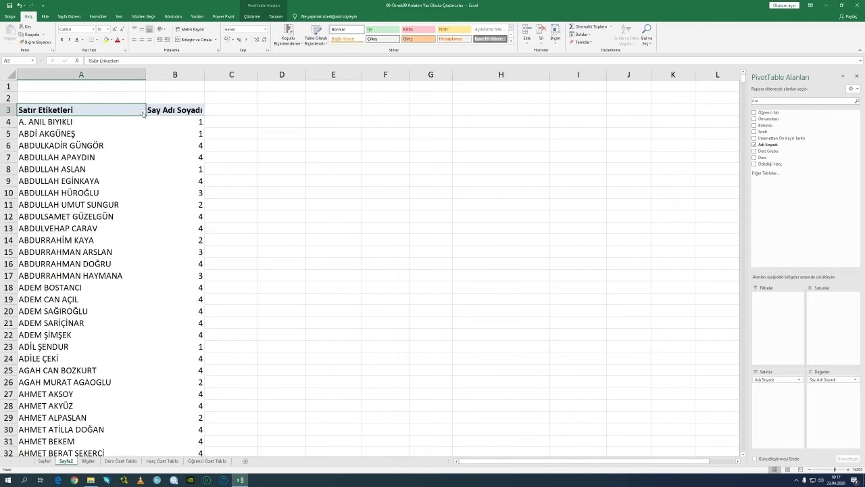
{"action": "left_click", "coordinate": [143, 112]}
{"action": "left_click", "coordinate": [89, 170]}
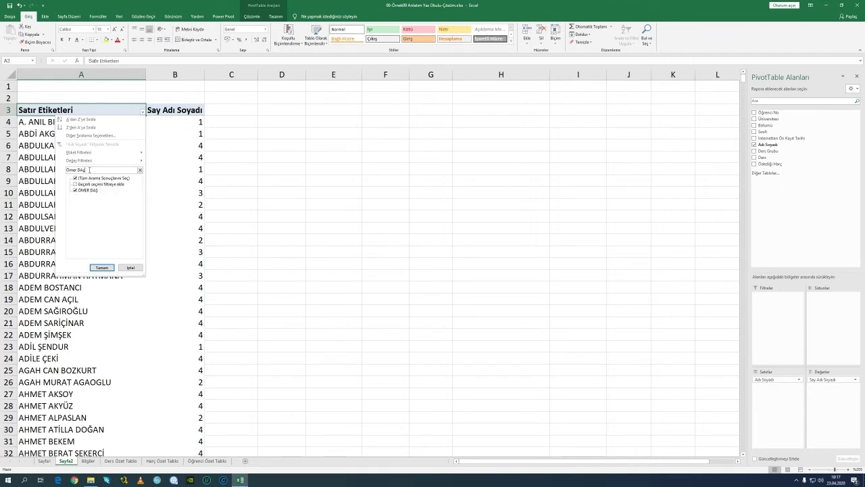
{"action": "key", "text": "Return"}
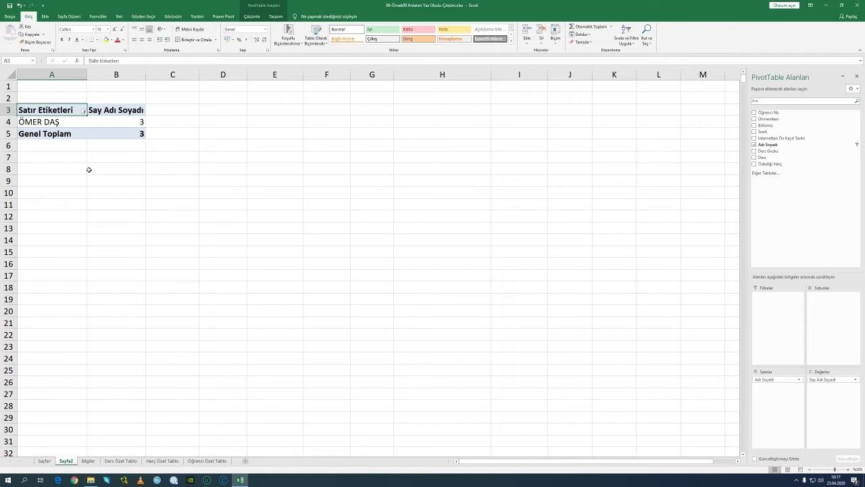
Step: Compare the filtered student's course count in B4 with the answer to the last question on Bilgiler
{"action": "key", "text": "Down"}
{"action": "key", "text": "Right"}
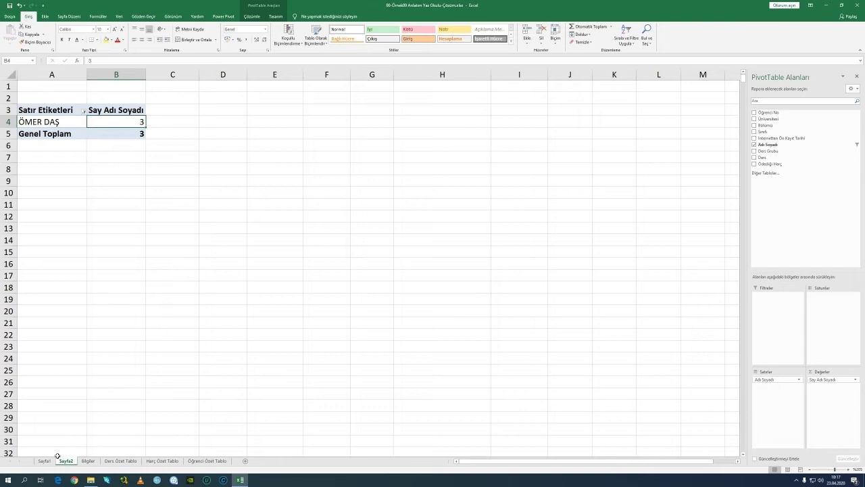
{"action": "left_click", "coordinate": [86, 460]}
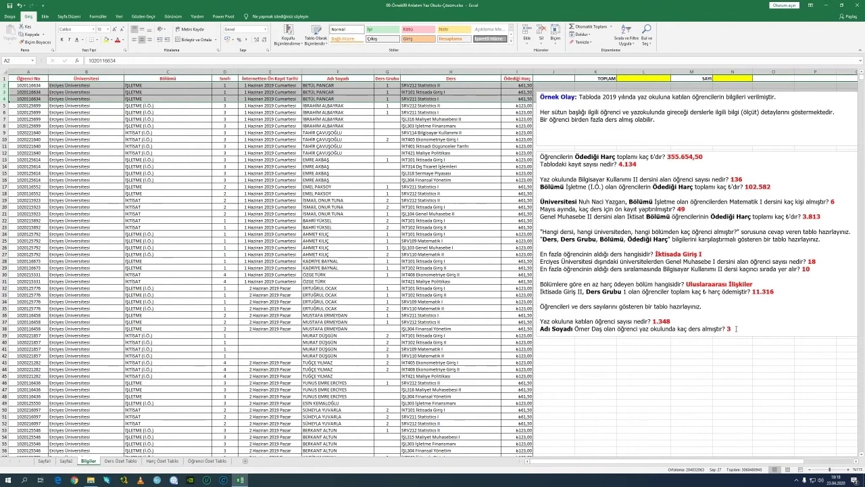
{"action": "left_click", "coordinate": [736, 330]}
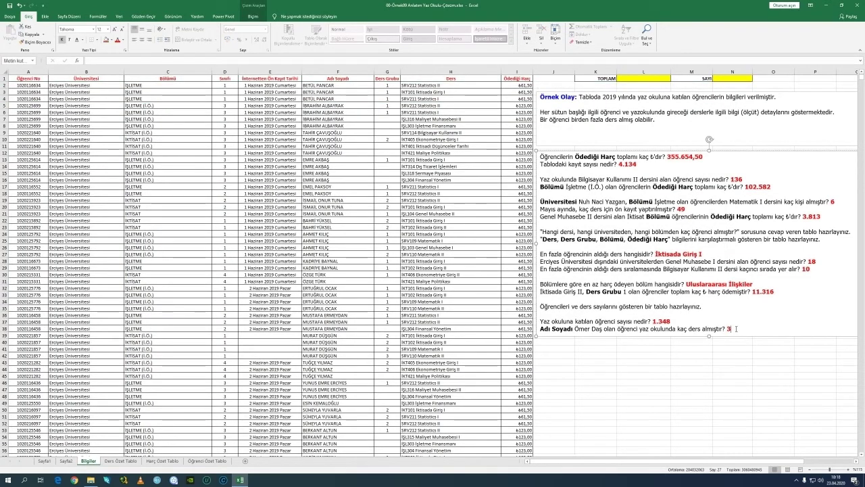
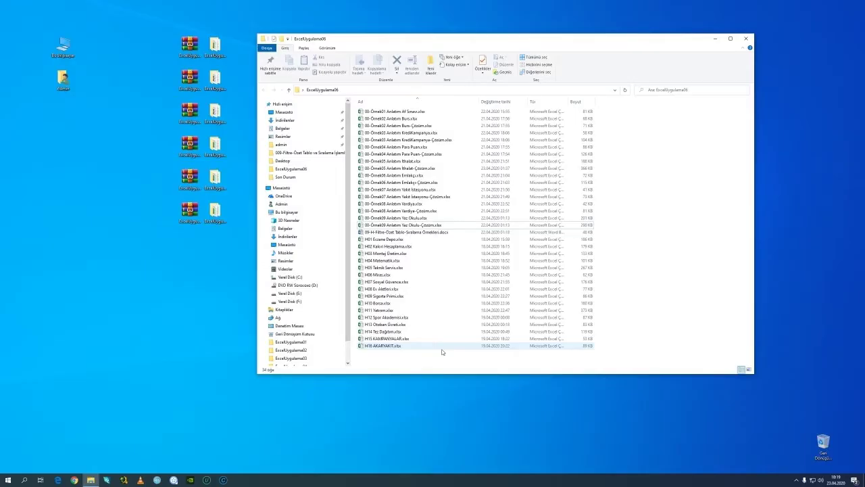
Step: Go through the homework workbooks in the ExcelUygulama06 folder from H01 Eczane Depo.xlsx to H07 Sosyal Güvence.xlsx
{"action": "left_click", "coordinate": [384, 239]}
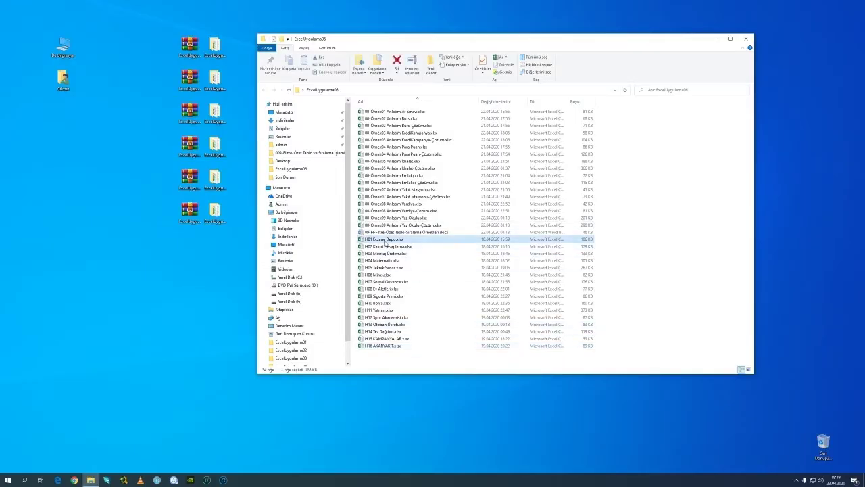
{"action": "left_click", "coordinate": [385, 246]}
{"action": "left_click", "coordinate": [386, 253]}
{"action": "left_click", "coordinate": [388, 261]}
{"action": "left_click", "coordinate": [387, 268]}
{"action": "left_click", "coordinate": [385, 274]}
{"action": "left_click", "coordinate": [384, 282]}
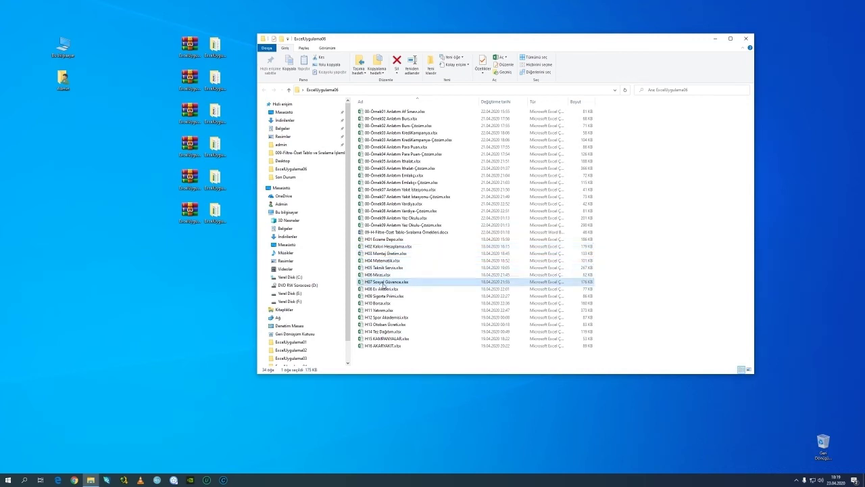
Step: Open 09-H-Filtre-Özet Tablo-Sıralama Örnekleri.docx from the folder and show Örnek H01: Eczane Depo at reading size
{"action": "left_click", "coordinate": [379, 233]}
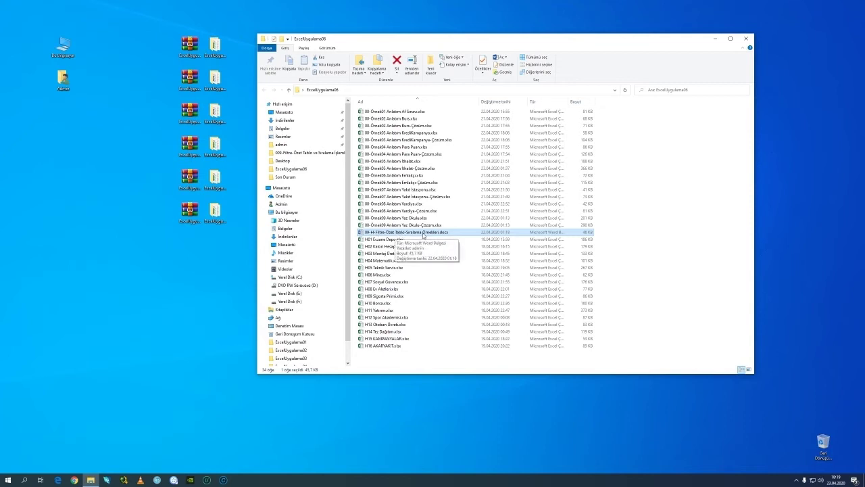
{"action": "double_click", "coordinate": [409, 233]}
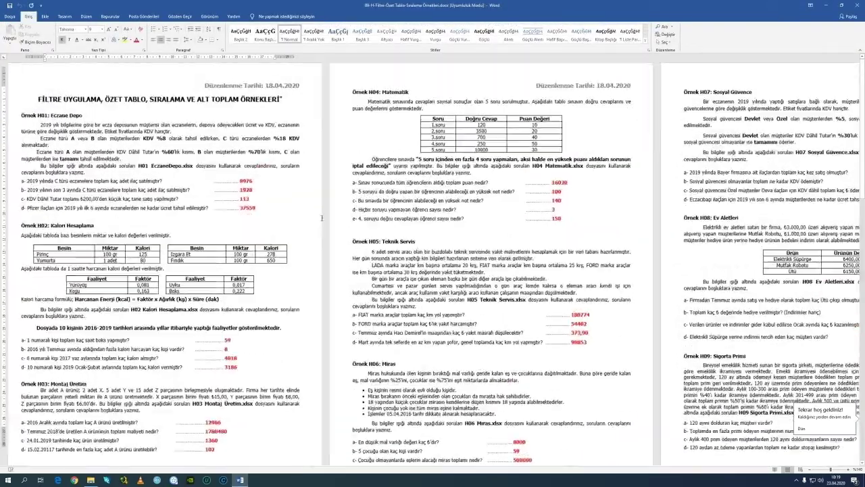
{"action": "scroll", "coordinate": [321, 218], "scroll_direction": "up", "scroll_amount": 1}
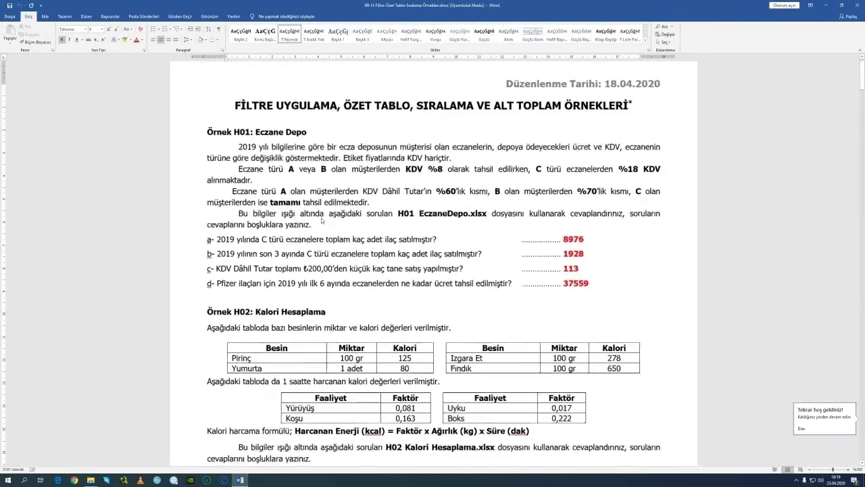
{"action": "scroll", "coordinate": [323, 218], "scroll_direction": "down", "scroll_amount": 1}
{"action": "scroll", "coordinate": [322, 218], "scroll_direction": "down", "scroll_amount": 1}
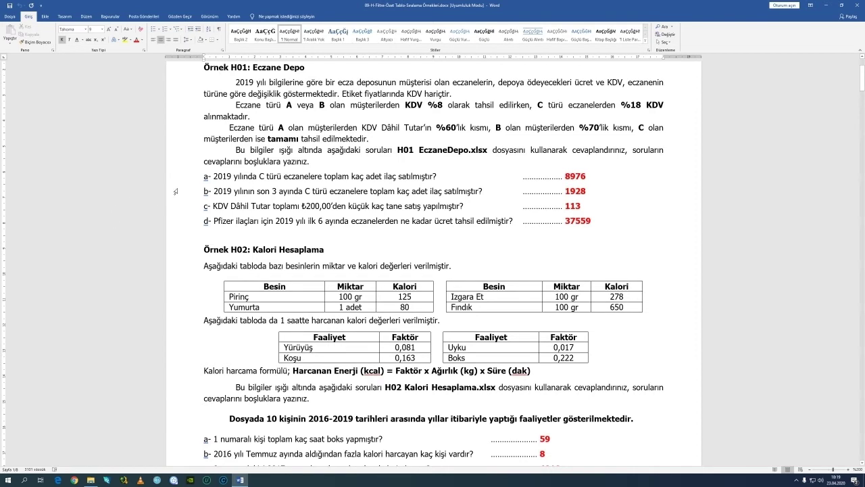
Step: Open H01 Eczane Depo.xlsx from the ExcelUygulama06 folder and enable editing
{"action": "left_click", "coordinate": [90, 480]}
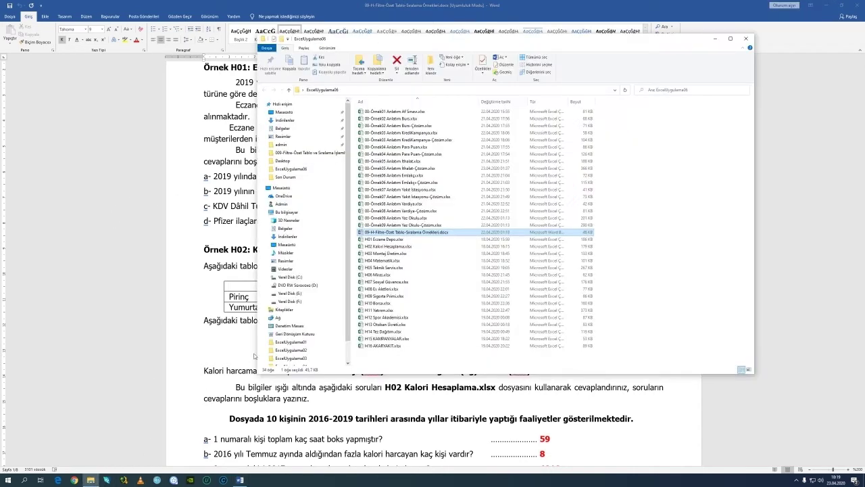
{"action": "double_click", "coordinate": [374, 240]}
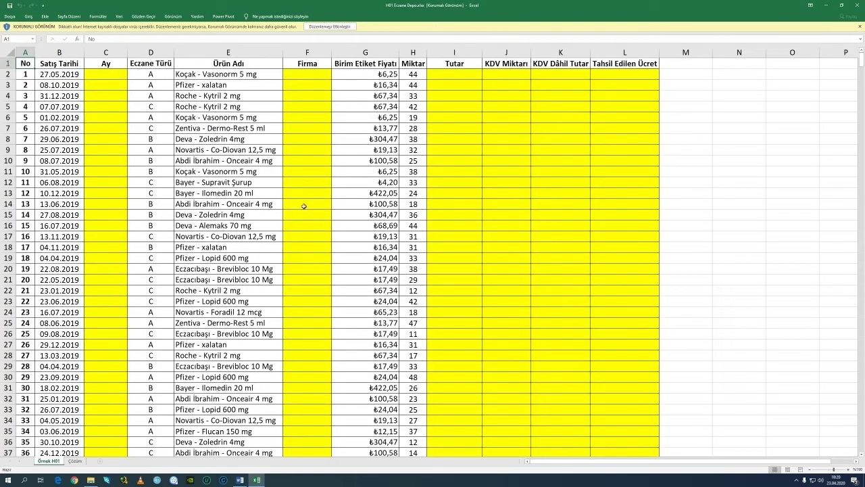
{"action": "left_click", "coordinate": [325, 27]}
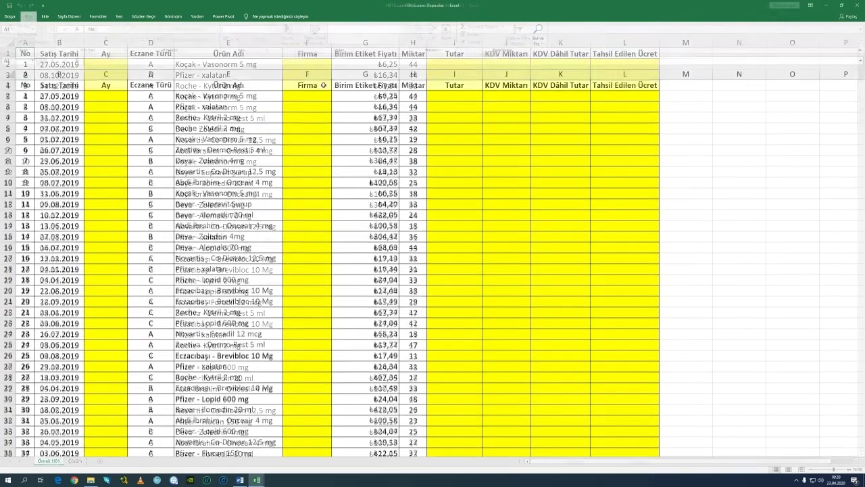
Step: Review Örnek H01's questions a to d in the Word document, including the red answer beside question a
{"action": "left_click", "coordinate": [239, 480]}
{"action": "left_click_drag", "start_coordinate": [187, 177], "coordinate": [195, 223]}
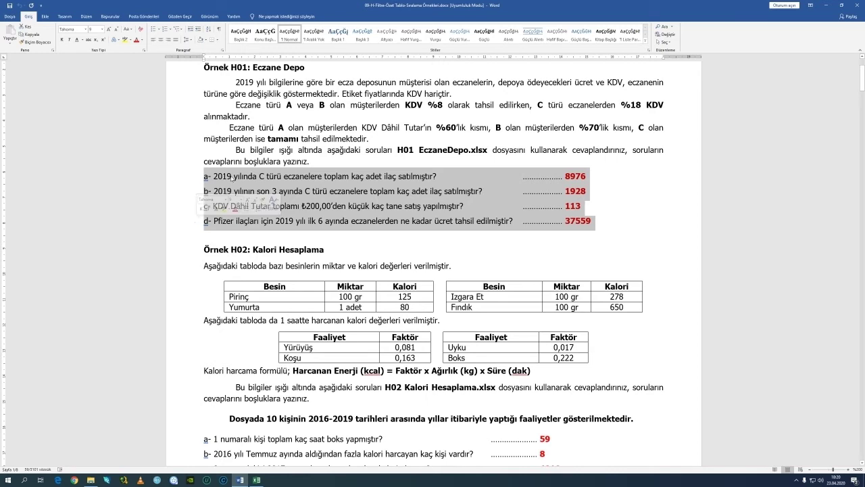
{"action": "left_click_drag", "start_coordinate": [563, 177], "coordinate": [587, 179]}
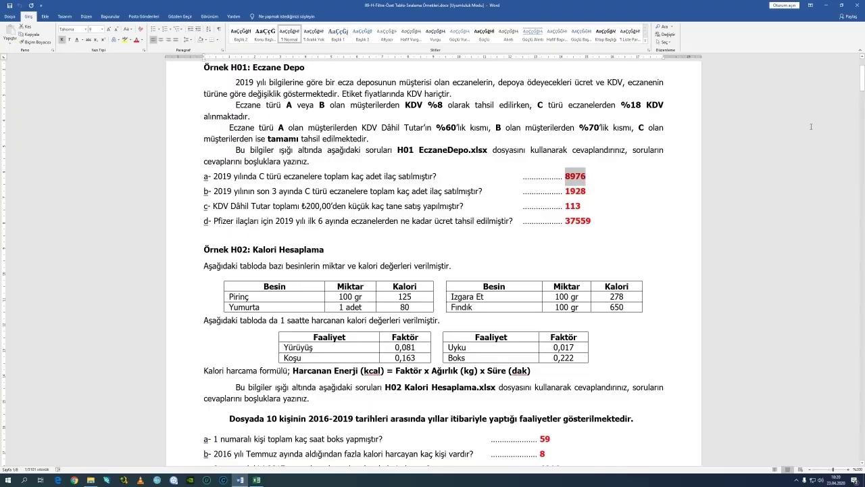
{"action": "left_click_drag", "start_coordinate": [862, 77], "coordinate": [860, 343]}
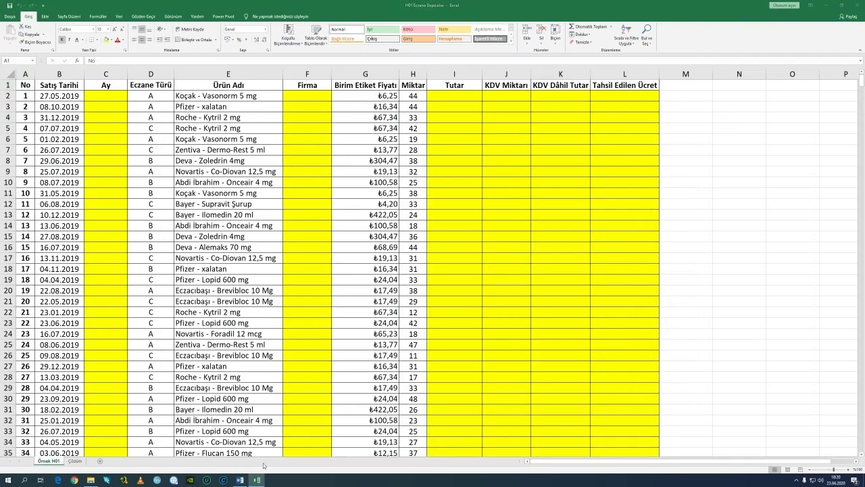
Step: Examine the completed columns and alternative solutions on H01 Eczane Depo.xlsx's Çözüm sheet, and close the workbook
{"action": "left_click", "coordinate": [256, 480]}
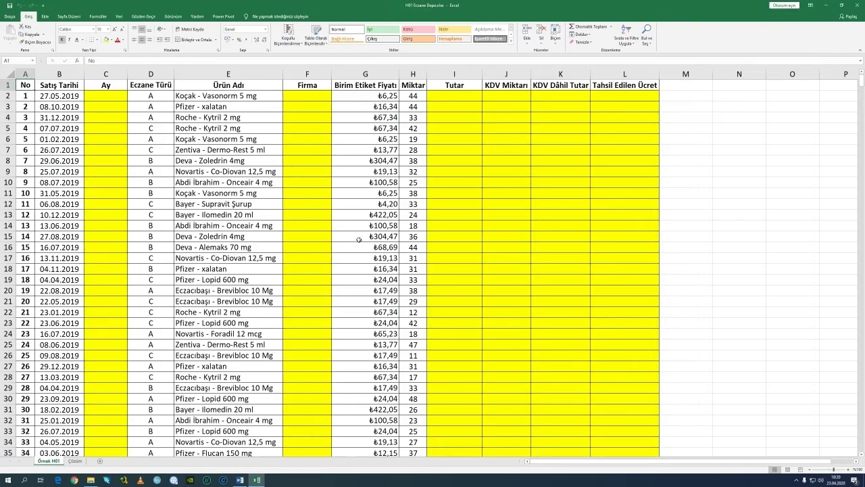
{"action": "left_click", "coordinate": [75, 461]}
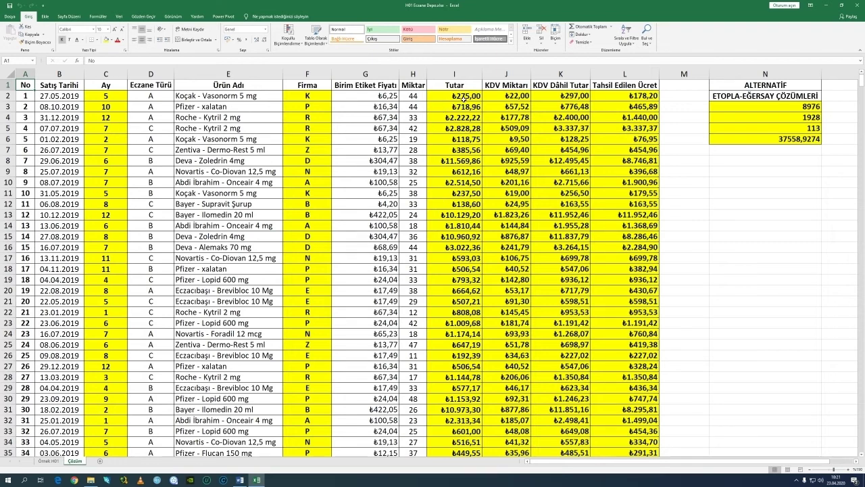
{"action": "left_click", "coordinate": [856, 6]}
Step: Read Örnek H15: Kampanyalar in the Word document, from its three Durum descriptions through question 12
{"action": "scroll", "coordinate": [403, 222], "scroll_direction": "down", "scroll_amount": 18}
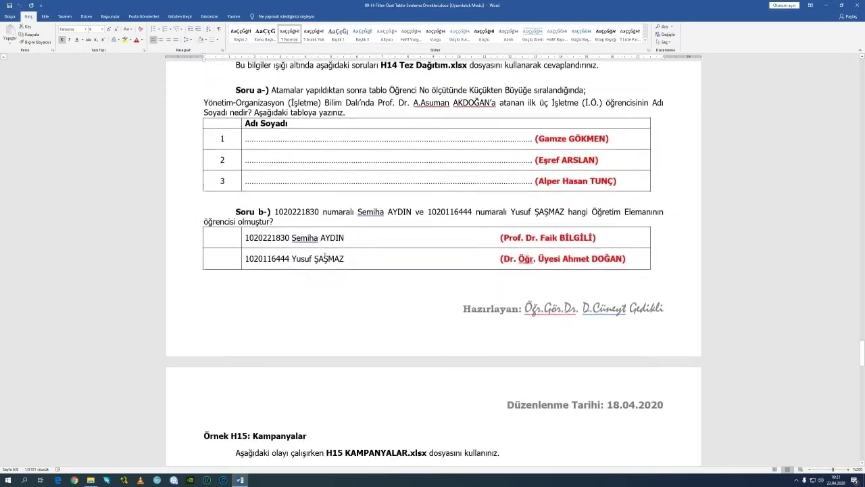
{"action": "scroll", "coordinate": [331, 255], "scroll_direction": "down", "scroll_amount": 2}
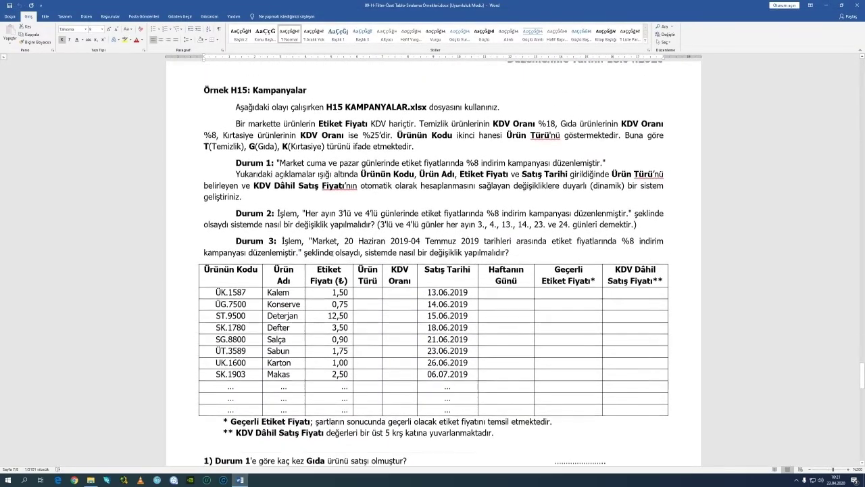
{"action": "scroll", "coordinate": [415, 196], "scroll_direction": "up", "scroll_amount": 1}
{"action": "scroll", "coordinate": [449, 304], "scroll_direction": "down", "scroll_amount": 6}
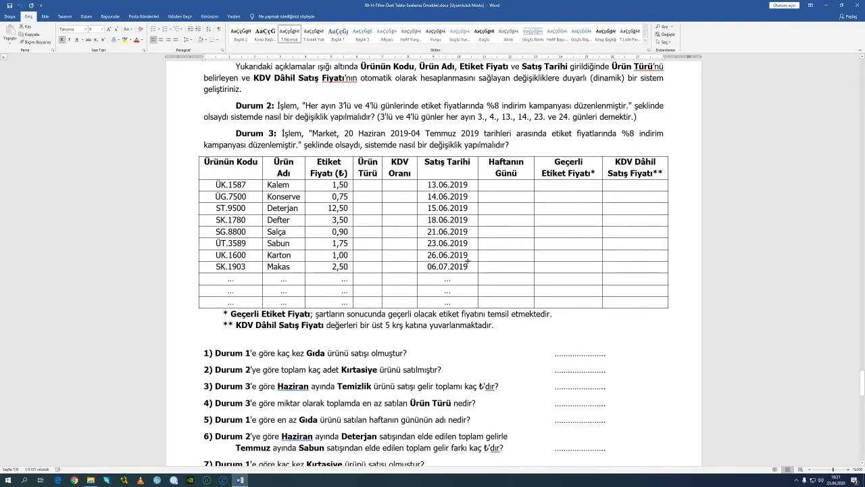
{"action": "scroll", "coordinate": [449, 303], "scroll_direction": "down", "scroll_amount": 2}
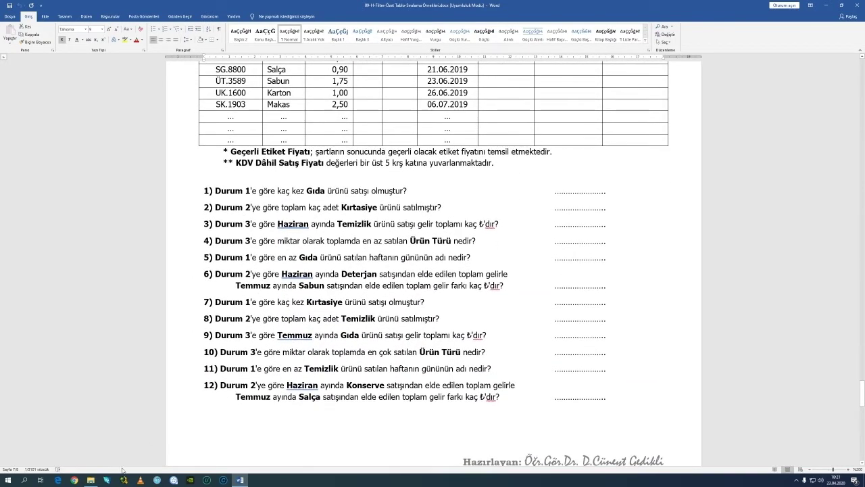
Step: Open H15 KAMPANYALAR.xlsx from the folder and look through its Durum 3, Durum 2 and Durum 1 question sheets
{"action": "left_click", "coordinate": [90, 481]}
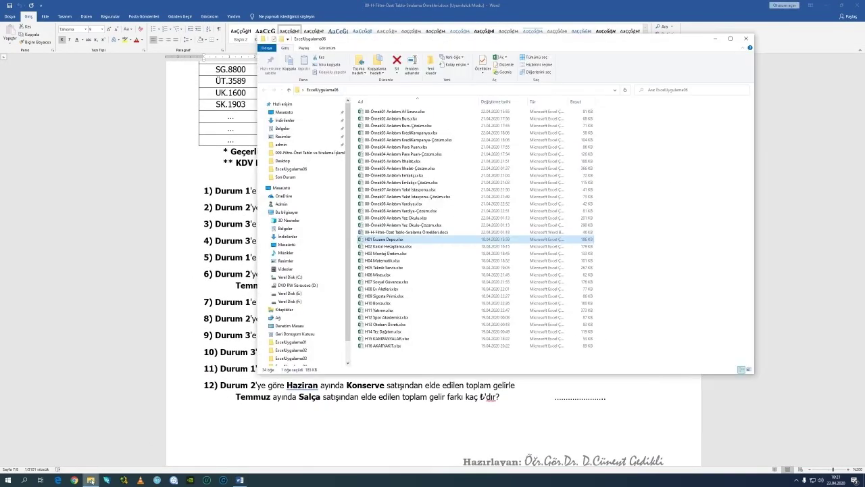
{"action": "double_click", "coordinate": [387, 339]}
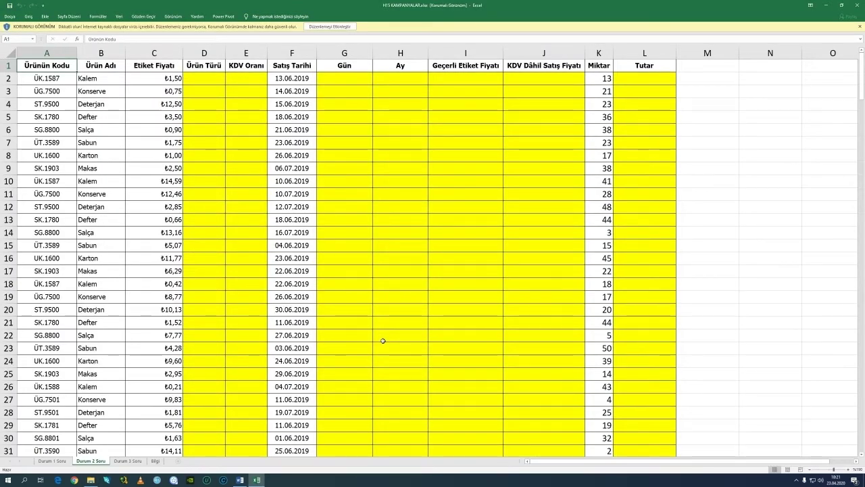
{"action": "left_click", "coordinate": [128, 460]}
{"action": "left_click", "coordinate": [90, 460]}
{"action": "left_click", "coordinate": [52, 461]}
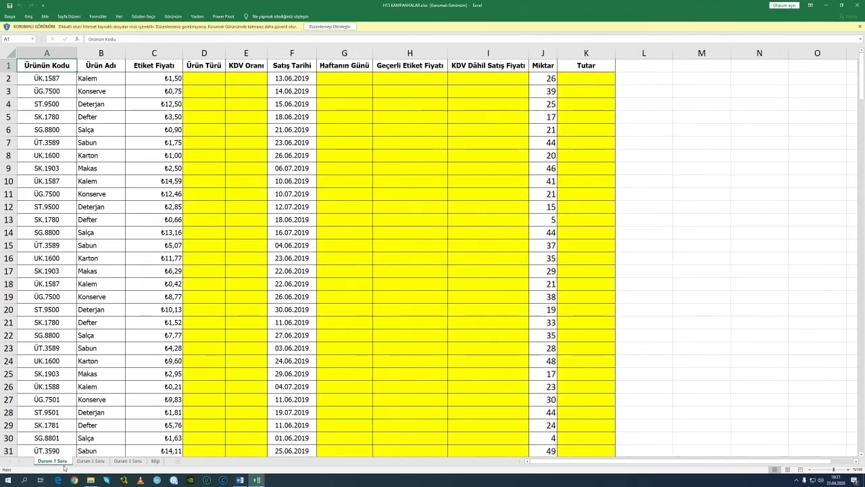
{"action": "left_click", "coordinate": [94, 196]}
{"action": "key", "text": "ctrl+Up"}
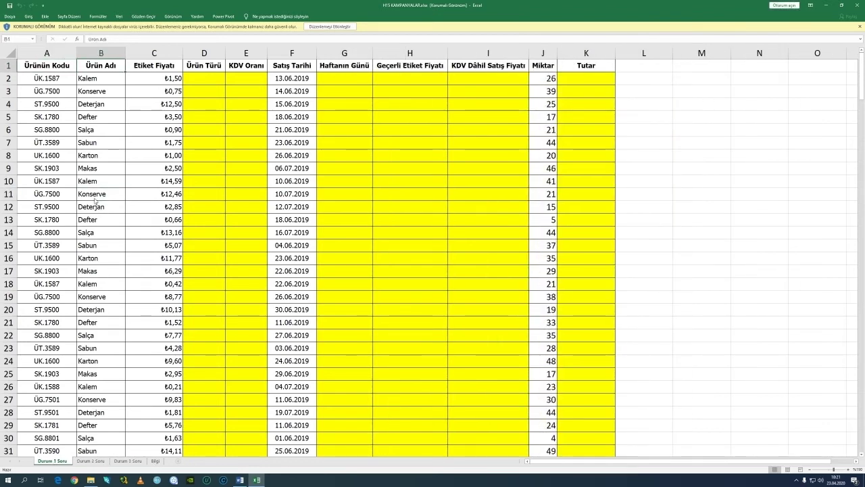
Step: Enable editing in H15 KAMPANYALAR.xlsx before closing it, and select H16 AKARYAKIT.xlsx in the folder
{"action": "left_click", "coordinate": [332, 27]}
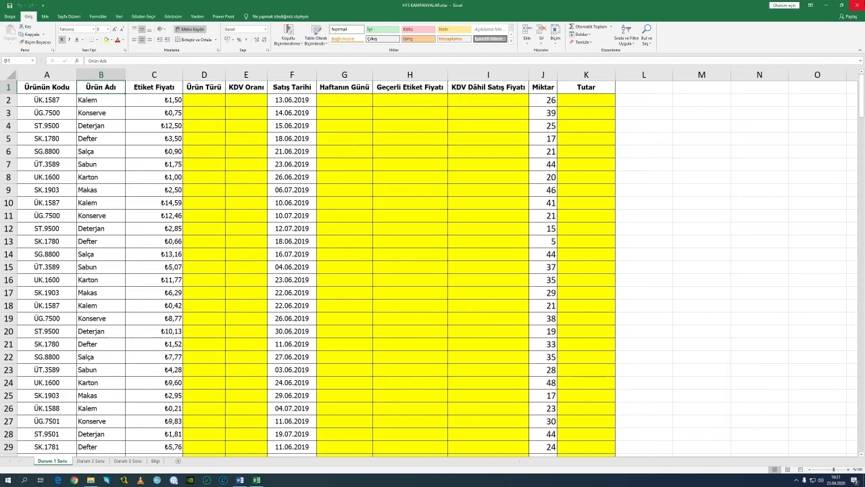
{"action": "left_click", "coordinate": [856, 5]}
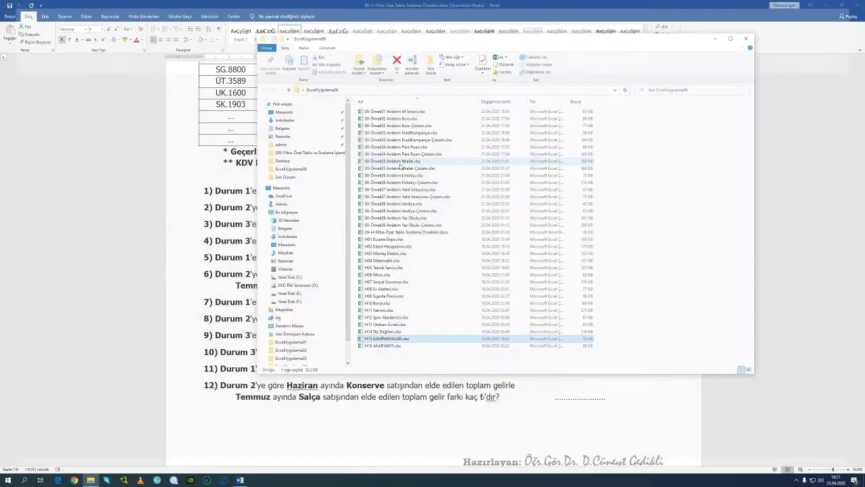
{"action": "left_click", "coordinate": [369, 347]}
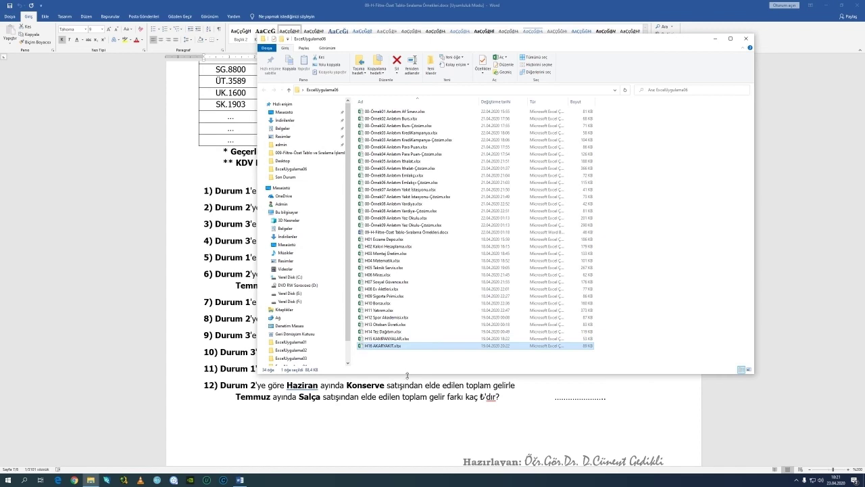
Step: Open H16 AKARYAKIT.xlsx from the folder, enable editing, and examine the Alış Fiyatı and Alış Tutarı columns on the İşlemler sheet
{"action": "double_click", "coordinate": [381, 347]}
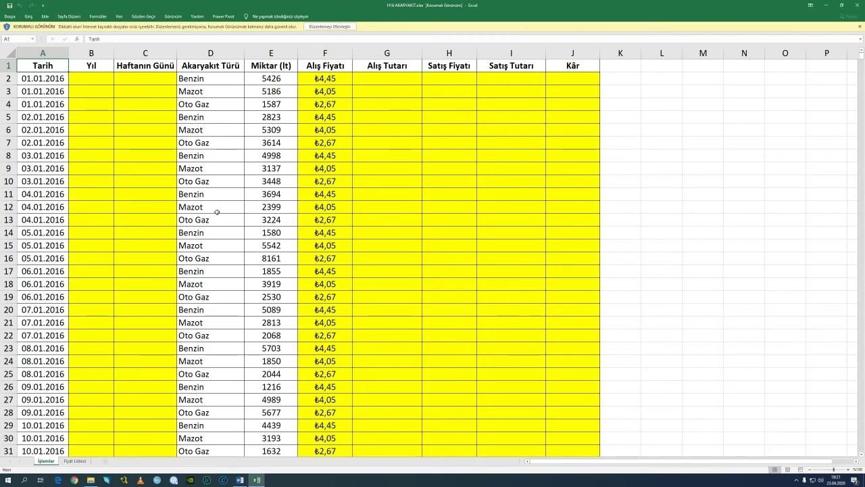
{"action": "left_click", "coordinate": [326, 26]}
{"action": "left_click", "coordinate": [325, 100]}
{"action": "left_click", "coordinate": [382, 101]}
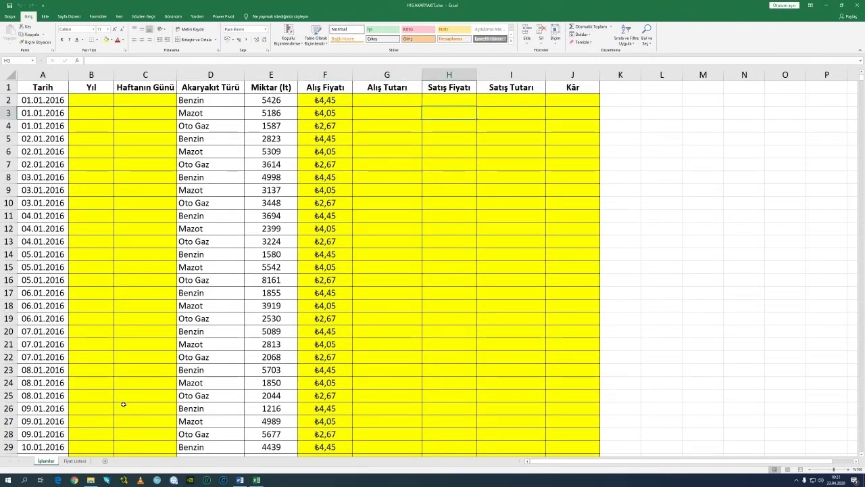
Step: Look at H16 AKARYAKIT.xlsx's Fiyat Listesi sheet and the Satış Fiyatı column on İşlemler, and close the workbook
{"action": "left_click", "coordinate": [74, 462]}
{"action": "left_click", "coordinate": [45, 461]}
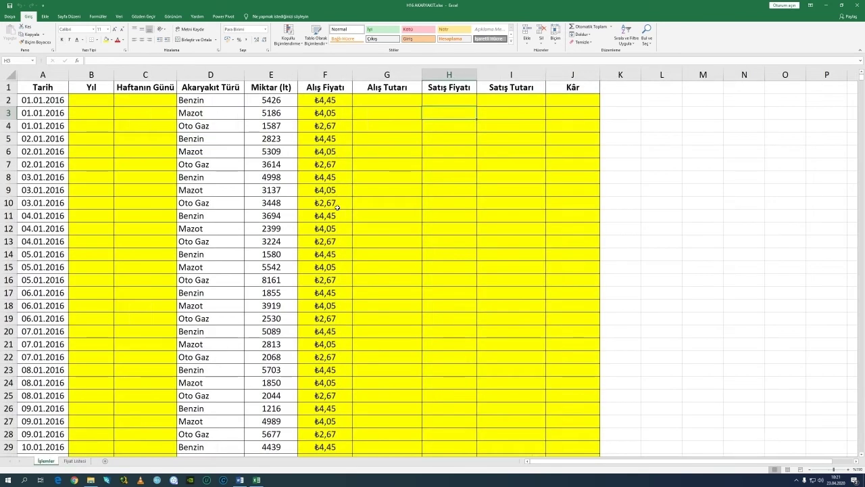
{"action": "left_click", "coordinate": [467, 102]}
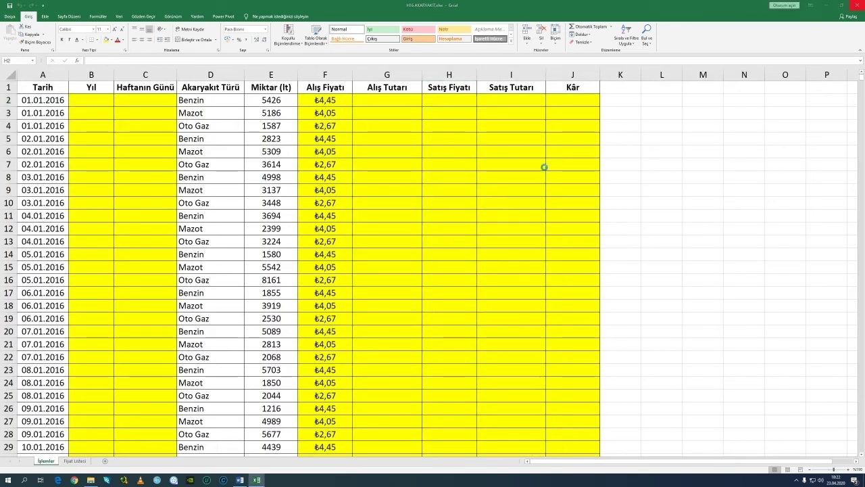
{"action": "key", "text": "alt+F4"}
Step: In the Word document, read Örnek H16: Akaryakıt with its report tables, and review Örnek H15's Durum descriptions, table and twelve questions
{"action": "left_click", "coordinate": [177, 351]}
{"action": "scroll", "coordinate": [432, 271], "scroll_direction": "down", "scroll_amount": 15}
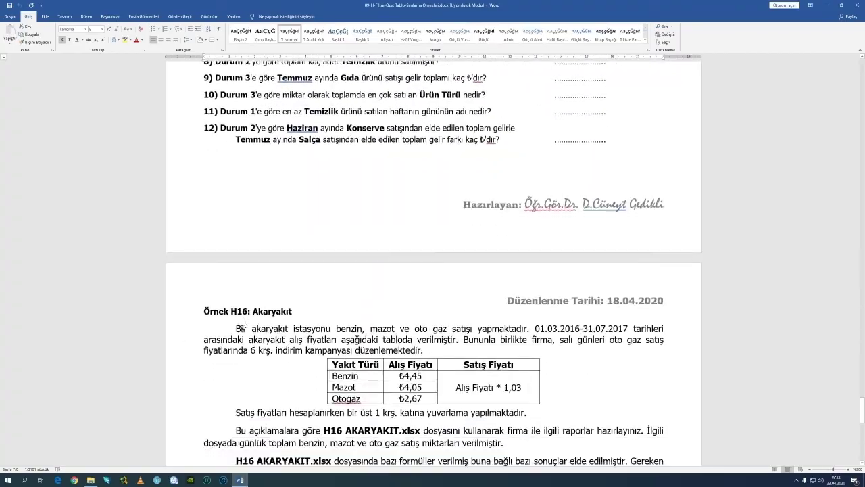
{"action": "scroll", "coordinate": [245, 323], "scroll_direction": "down", "scroll_amount": 10}
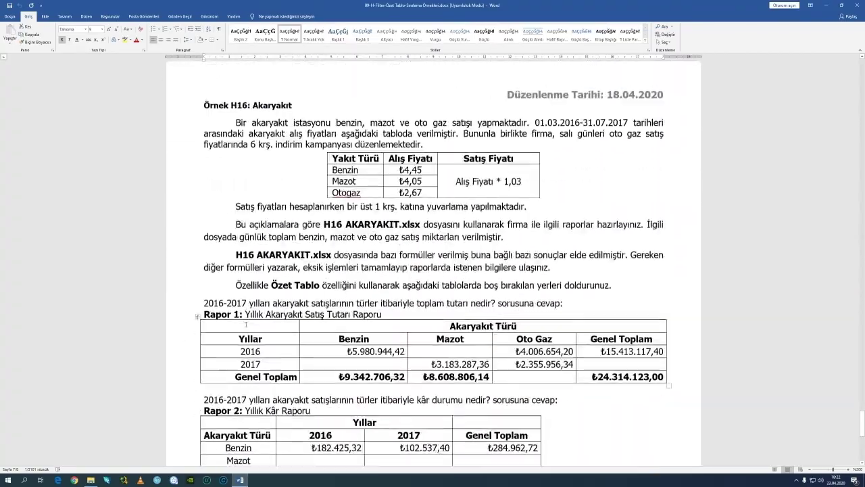
{"action": "scroll", "coordinate": [246, 321], "scroll_direction": "up", "scroll_amount": 8}
{"action": "scroll", "coordinate": [246, 321], "scroll_direction": "up", "scroll_amount": 20}
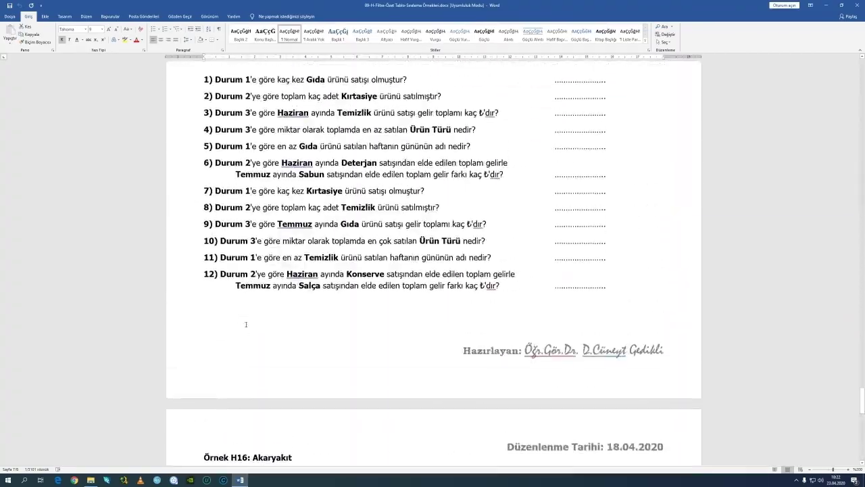
{"action": "scroll", "coordinate": [246, 325], "scroll_direction": "up", "scroll_amount": 6}
{"action": "scroll", "coordinate": [246, 325], "scroll_direction": "down", "scroll_amount": 20}
{"action": "scroll", "coordinate": [246, 325], "scroll_direction": "down", "scroll_amount": 10}
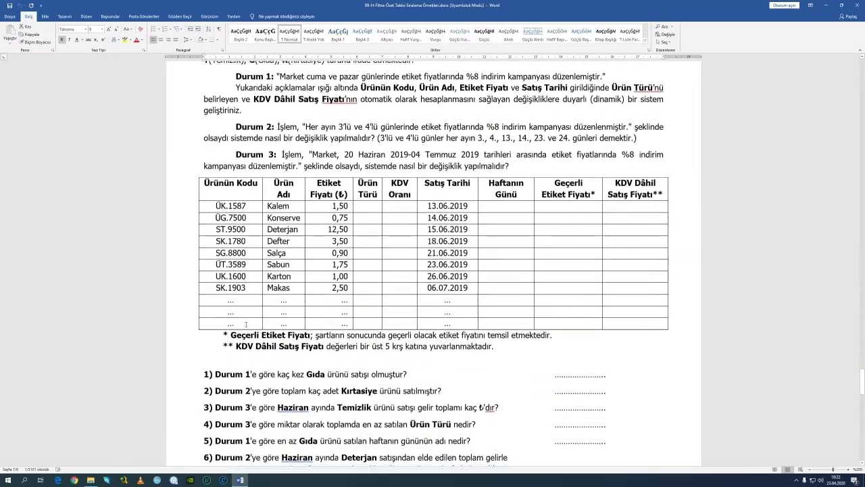
{"action": "scroll", "coordinate": [246, 323], "scroll_direction": "up", "scroll_amount": 7}
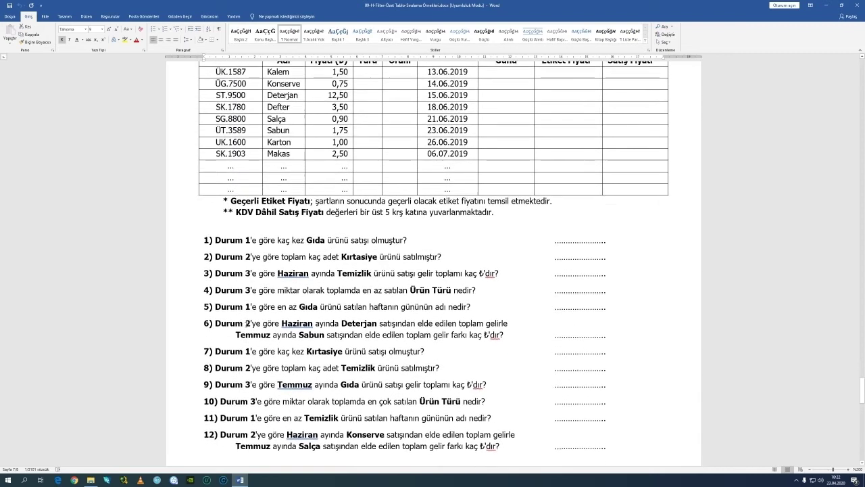